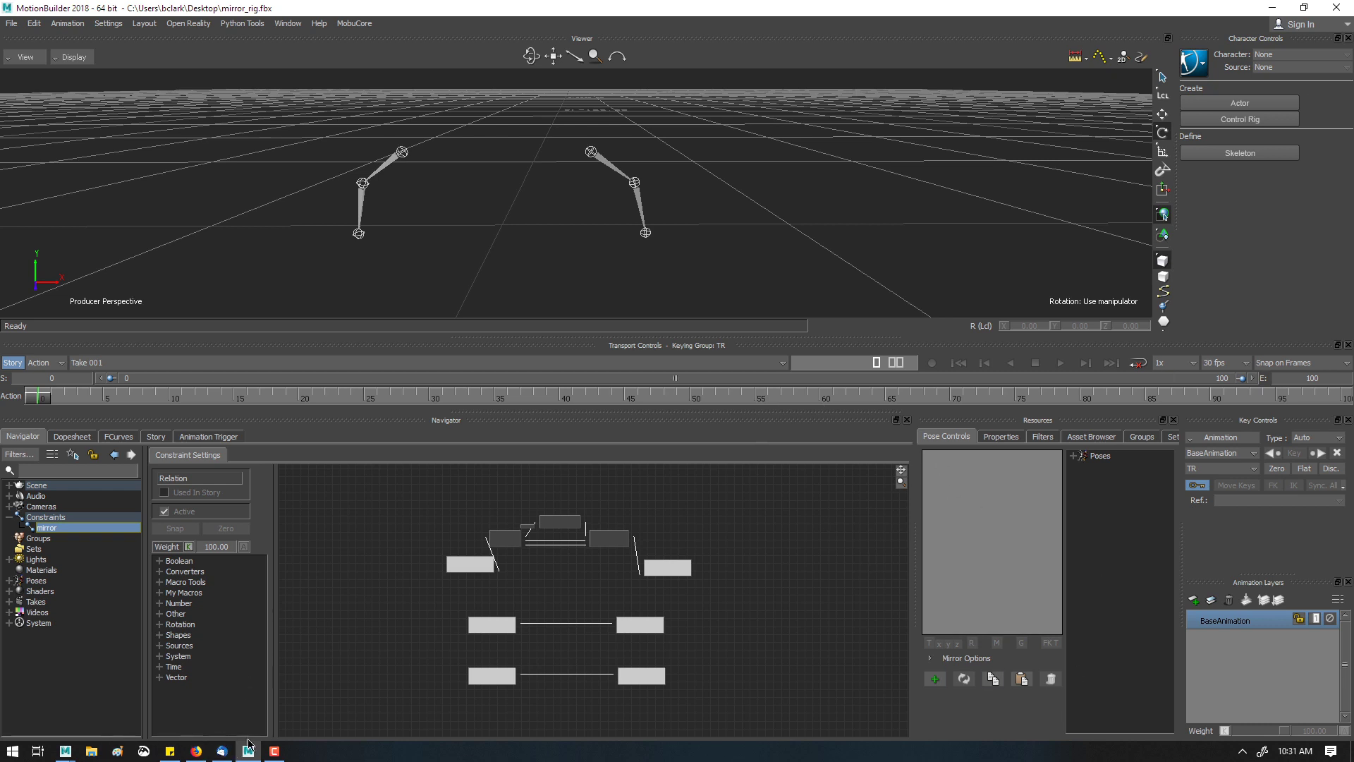
- Switch to Maya and review the Mirror Joint options for the joint1 chain without mirroring anything
mouse_move(67, 753)
click(233, 694)
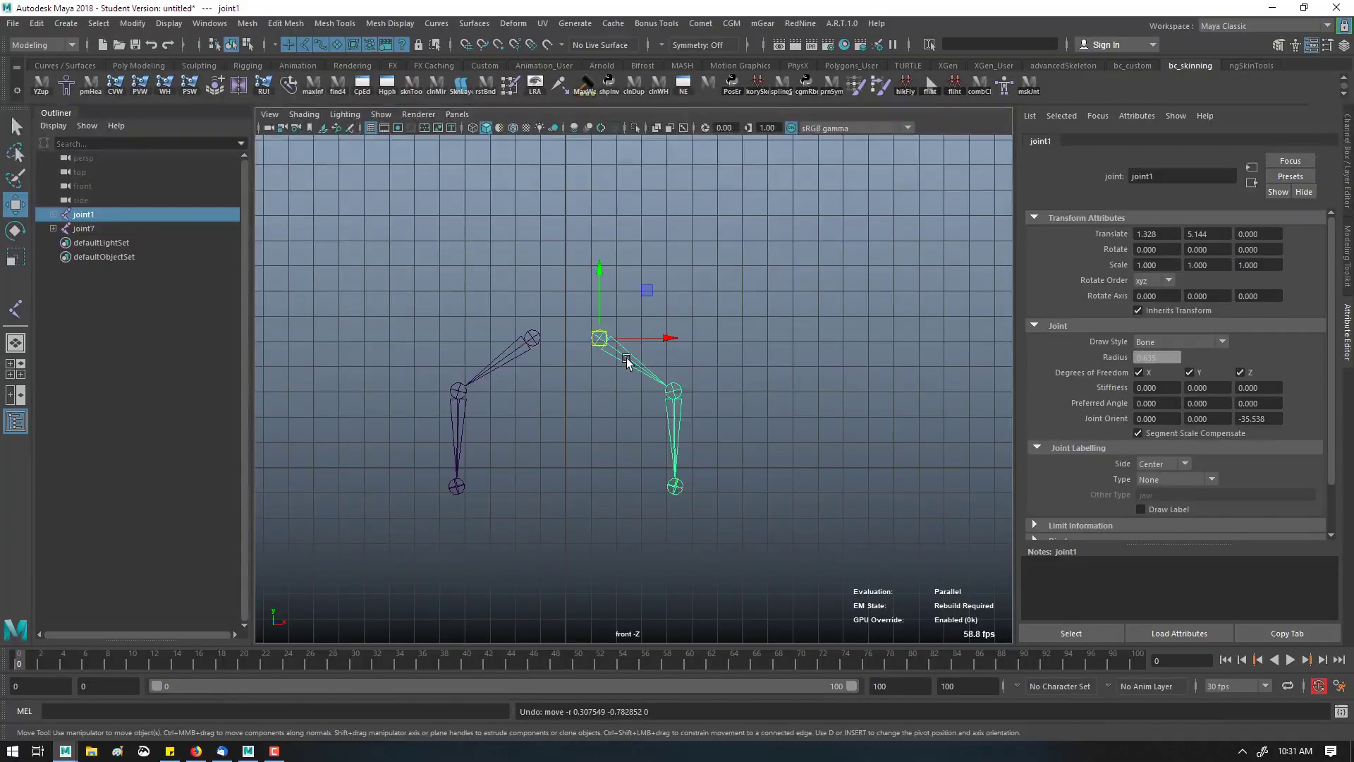
key(space)
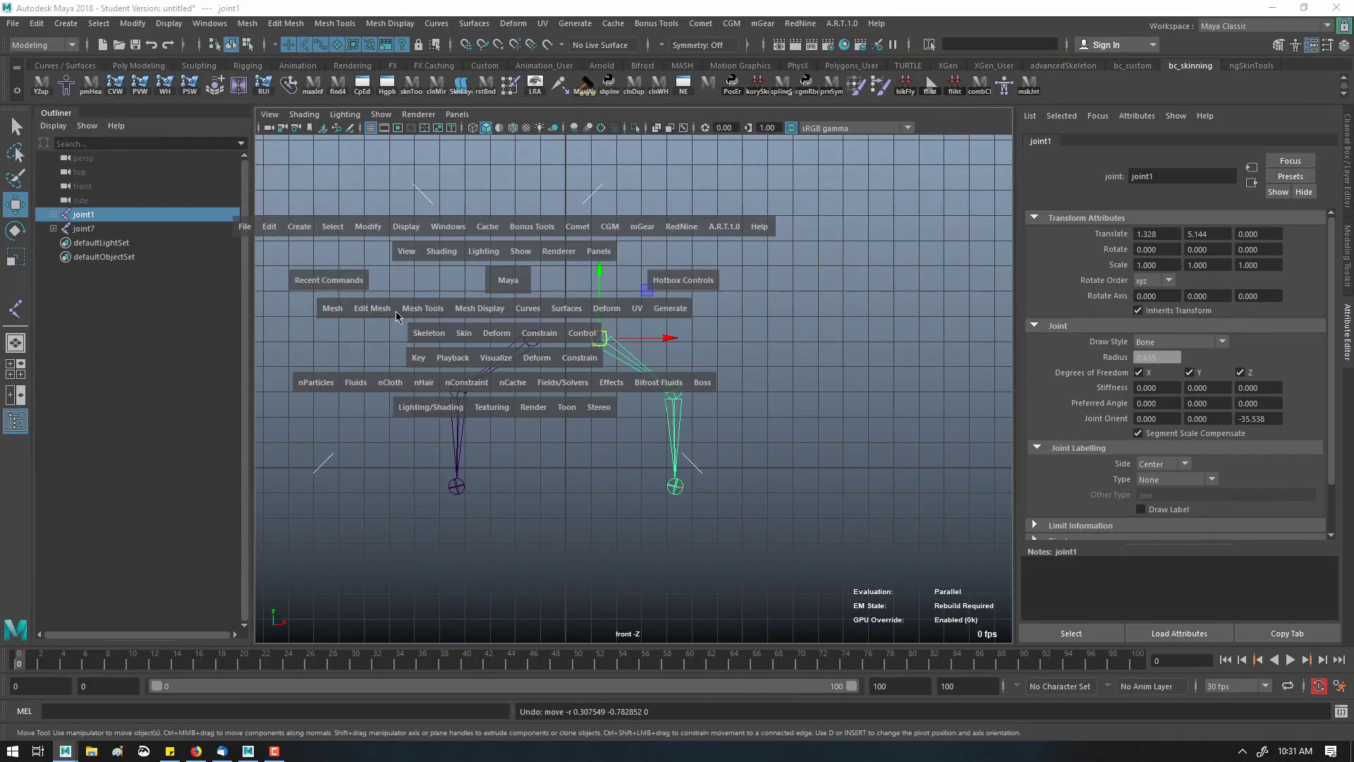
click(425, 333)
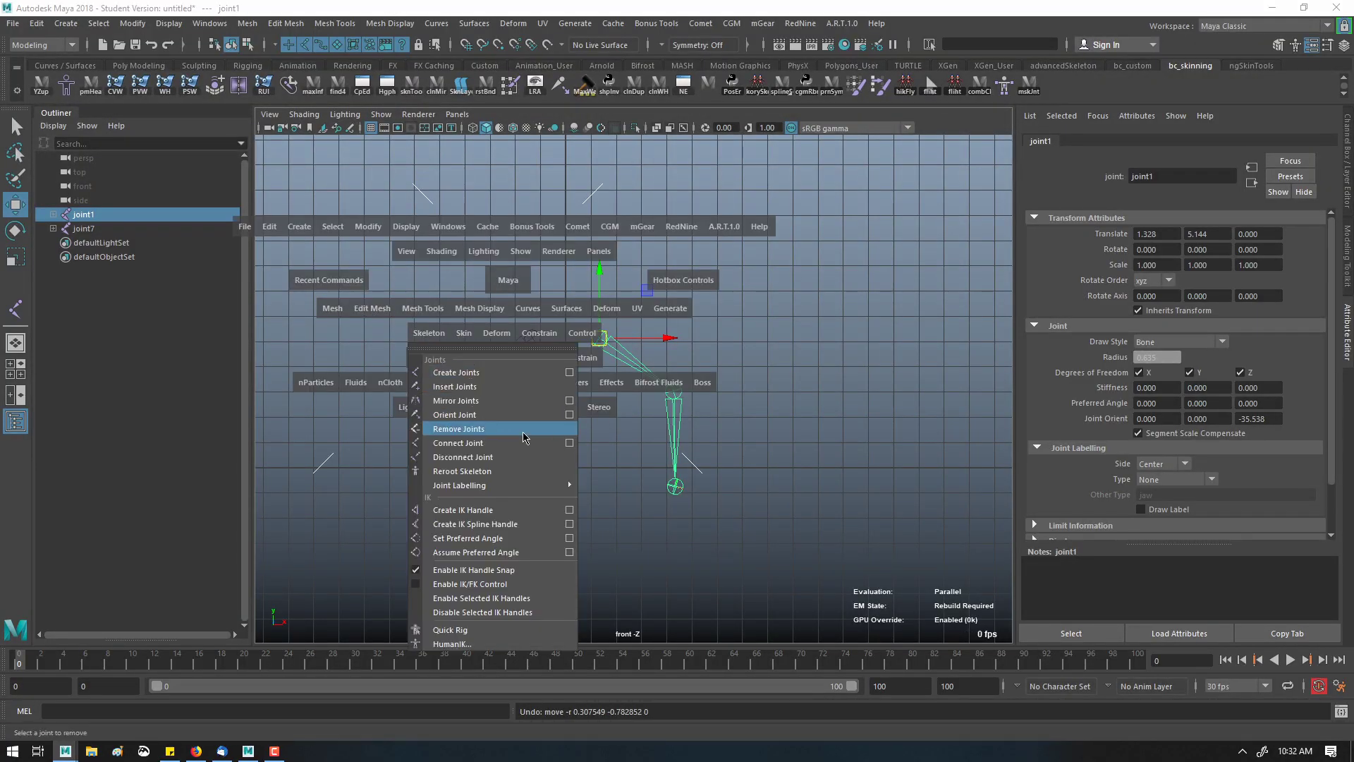
click(569, 399)
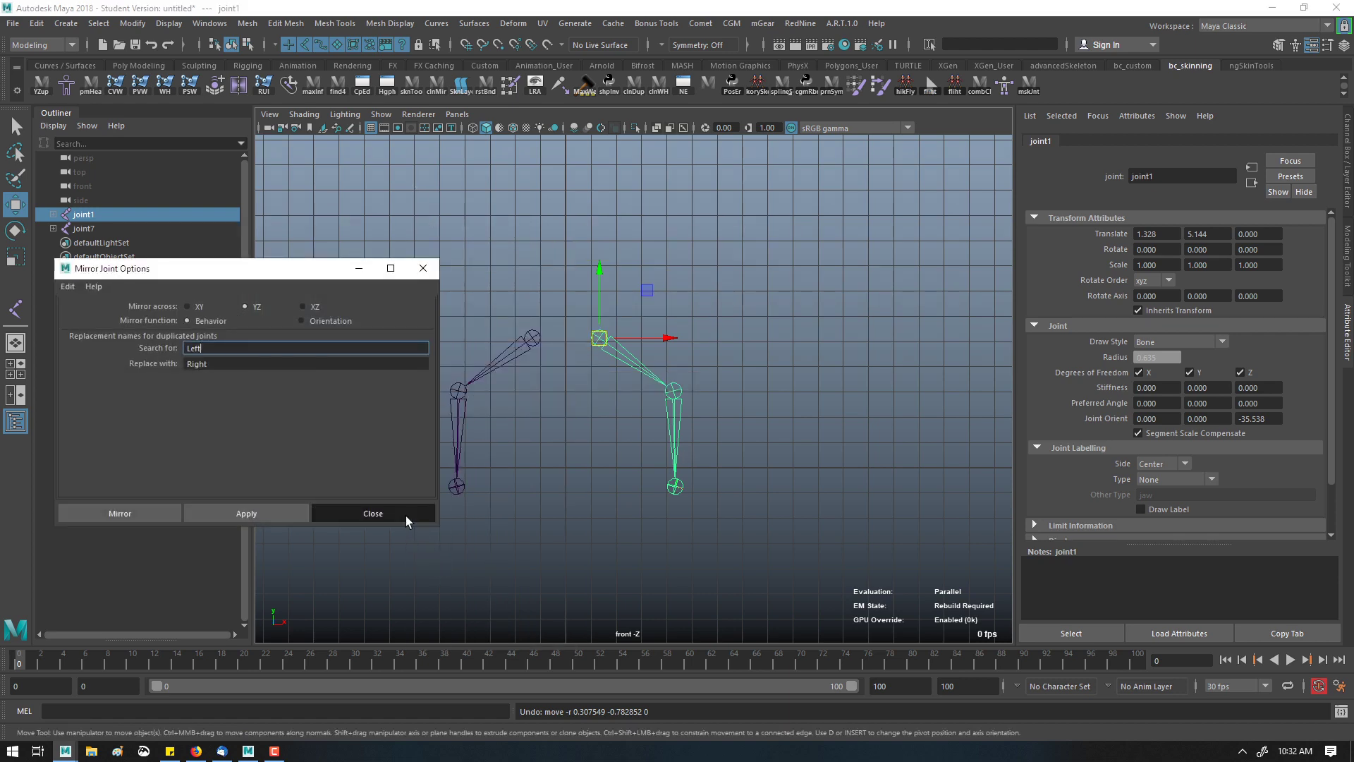
click(404, 514)
- Show the local rotation axes of the middle joints of both arm chains in the perspective view
click(535, 393)
key(space)
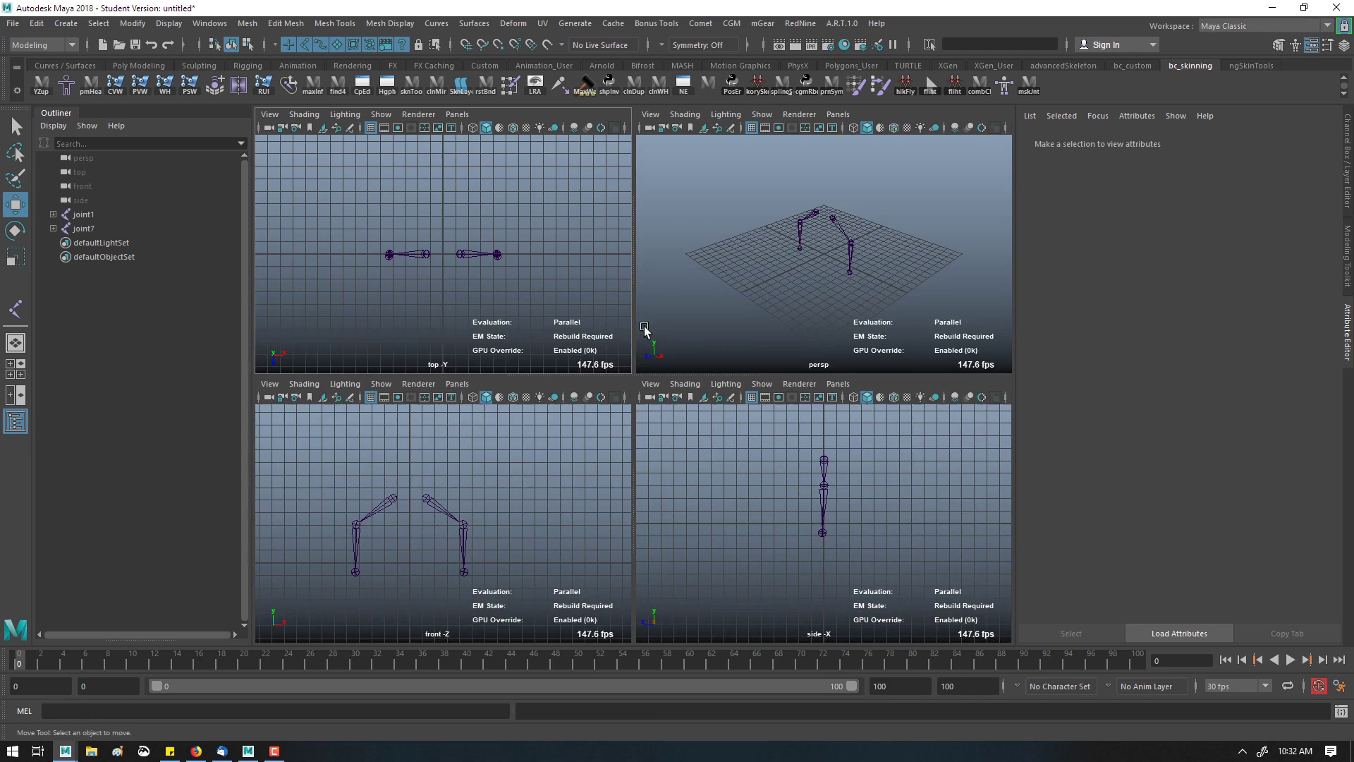
key(space)
click(582, 366)
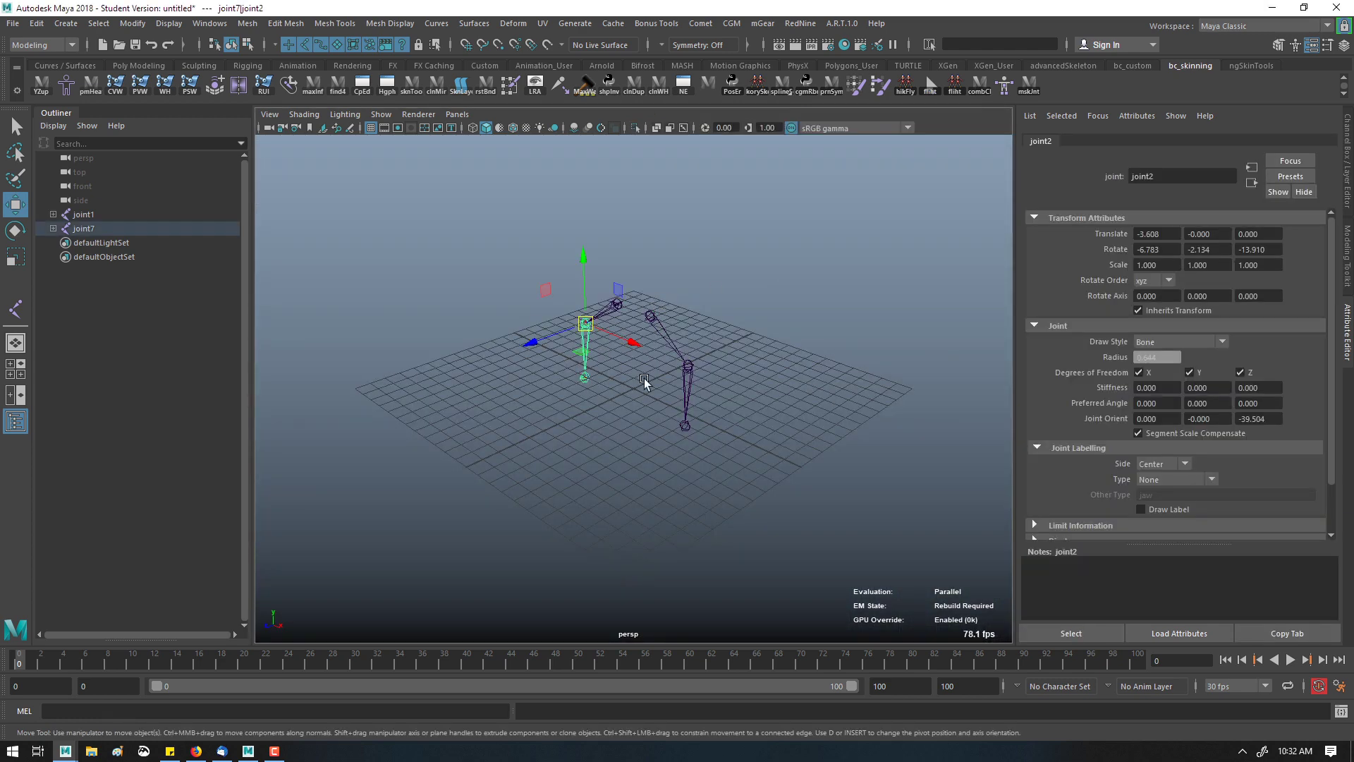
click(687, 370)
click(167, 24)
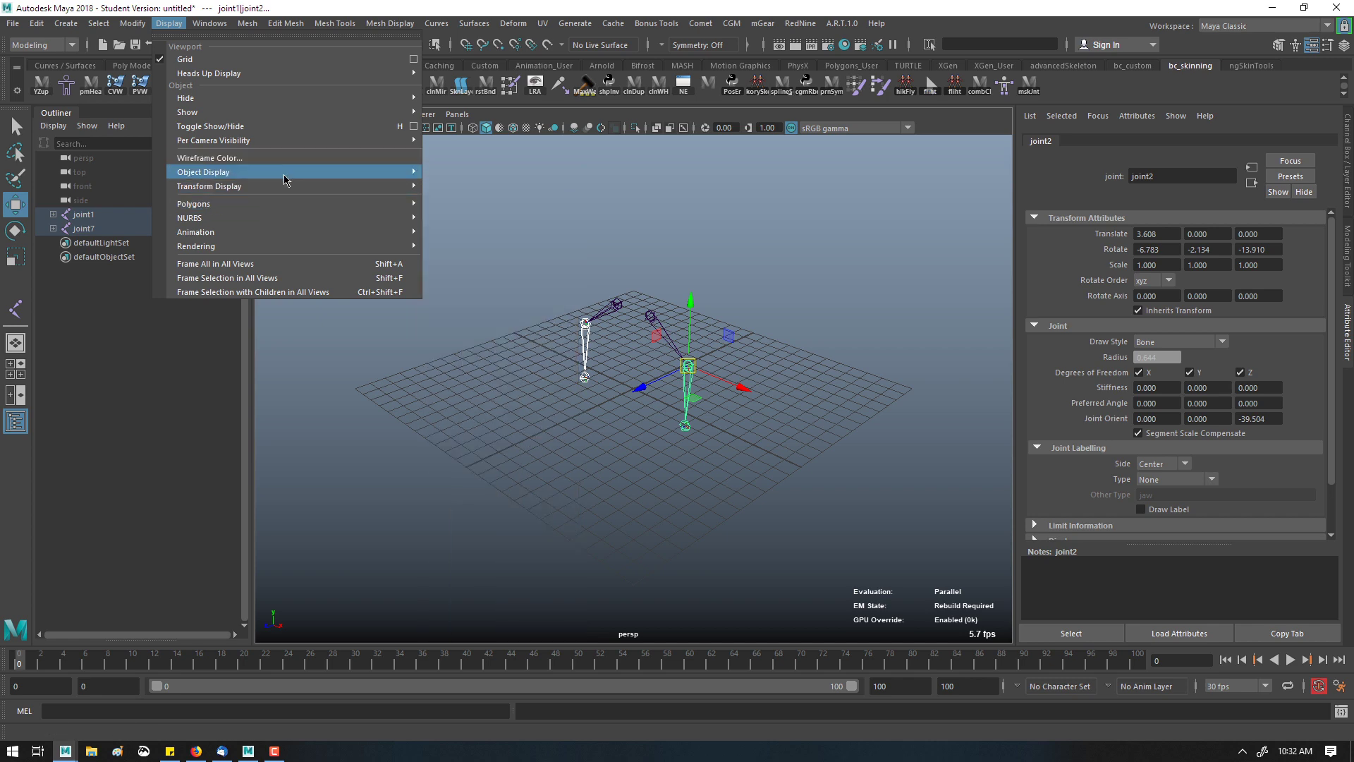
mouse_move(379, 187)
click(447, 198)
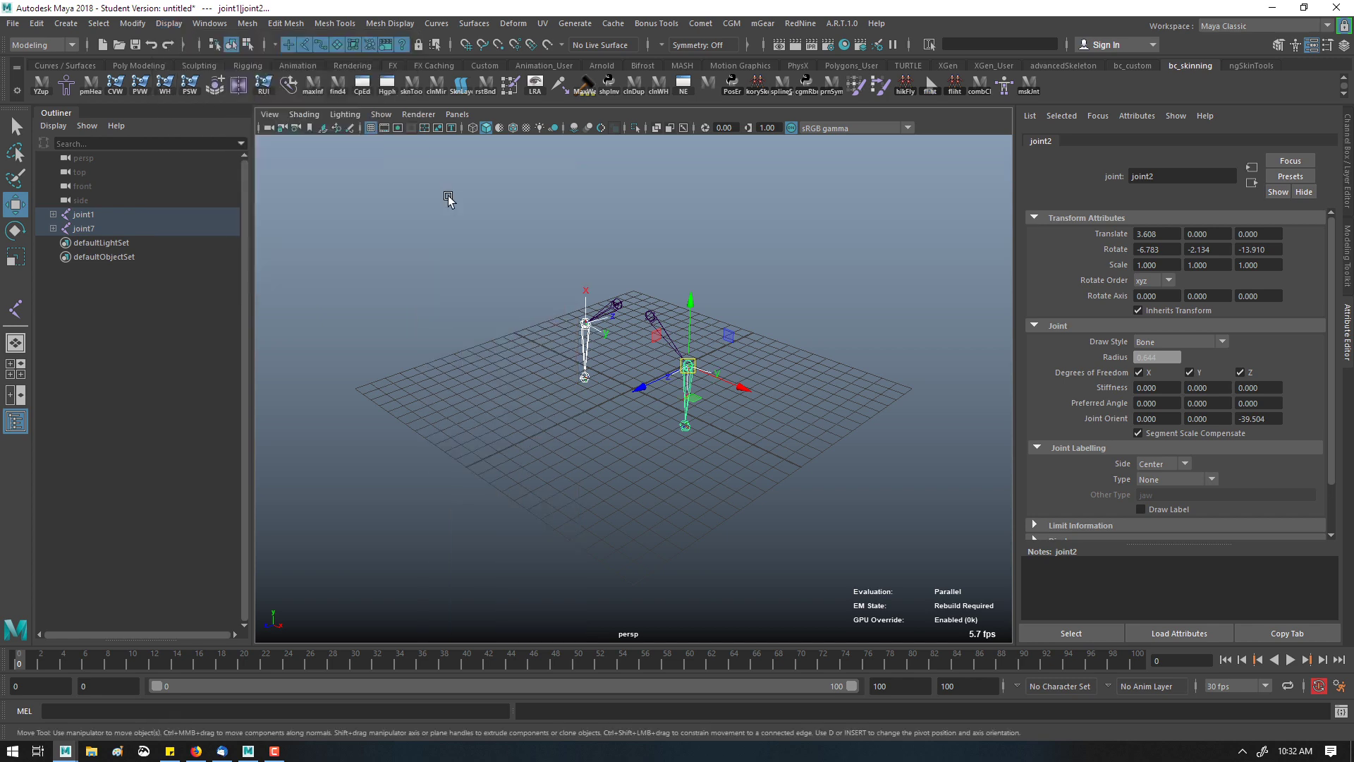
- Examine how the local rotation axes are oriented on the two mirrored middle joints
click(557, 304)
alt+right_drag(534, 280, 701, 370)
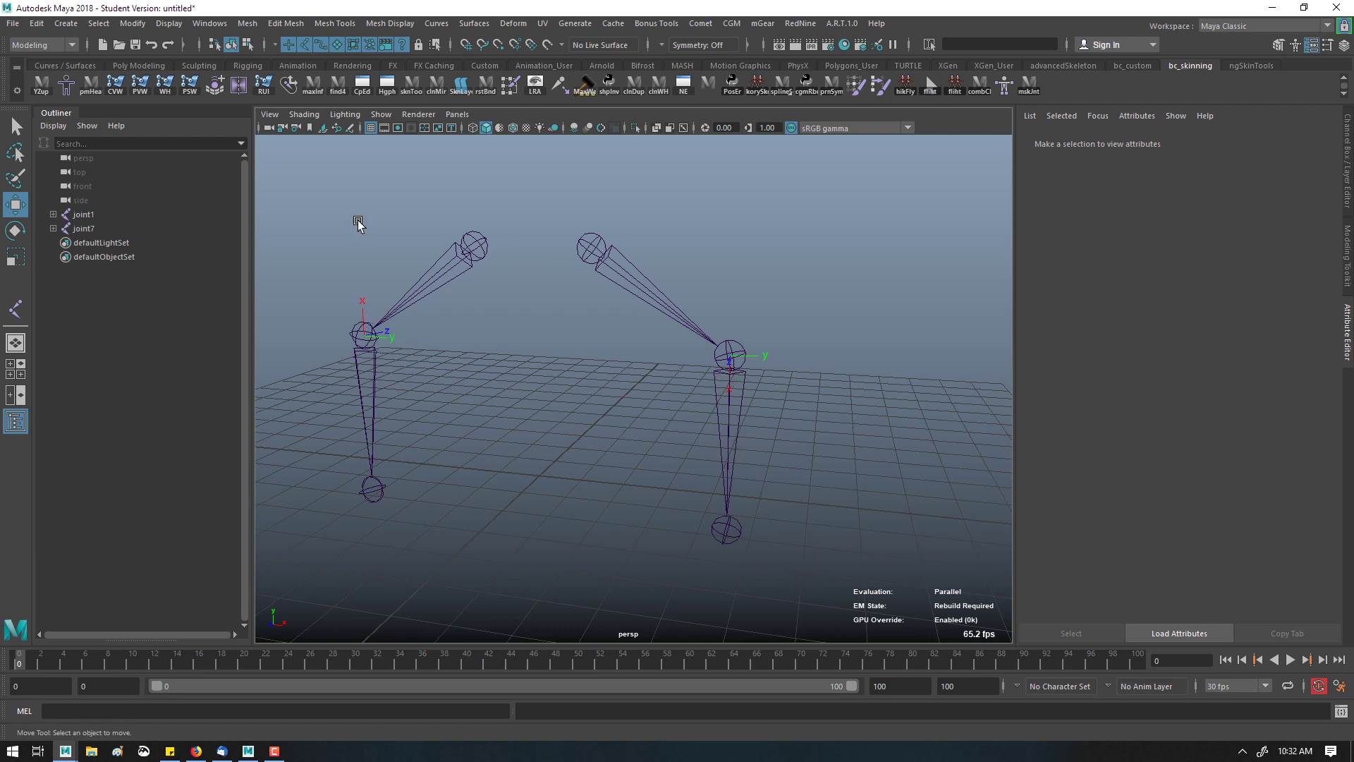
click(367, 375)
key(space)
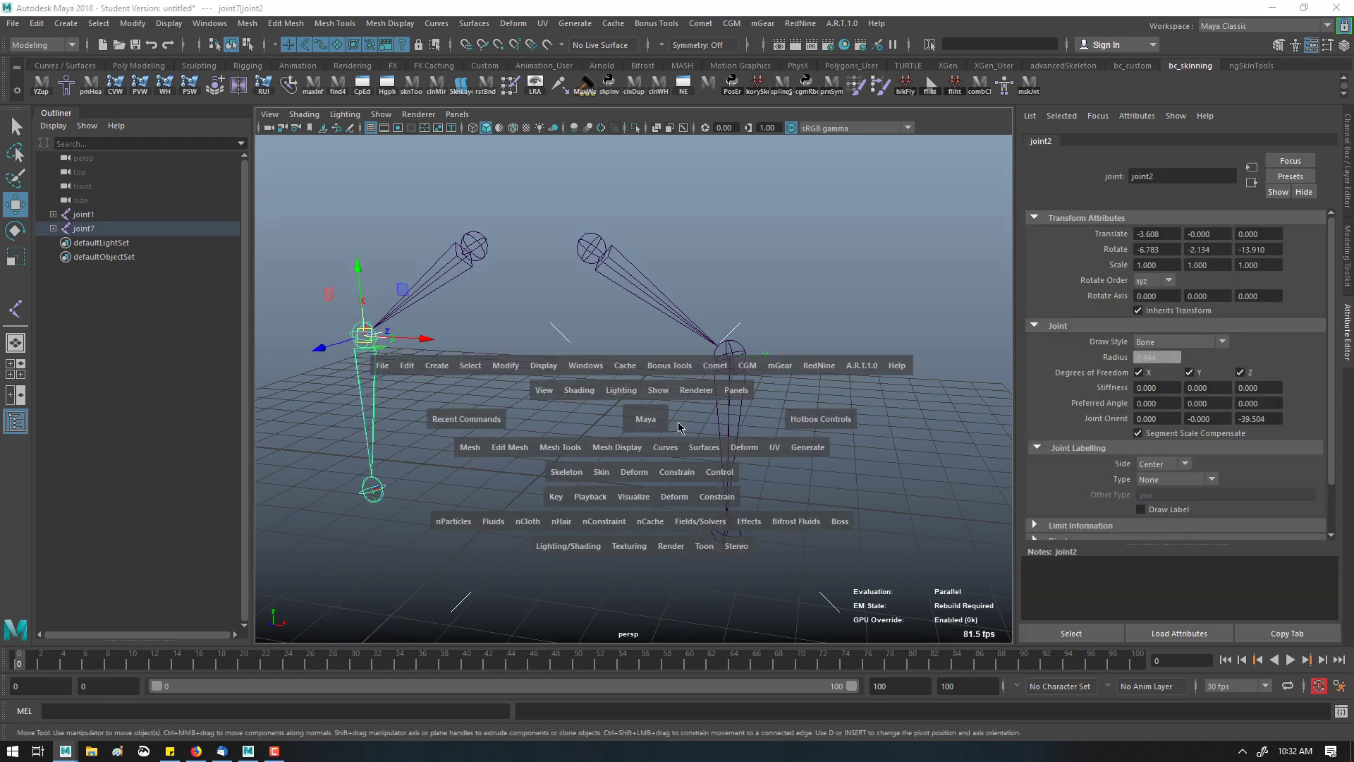
drag(617, 411, 650, 358)
click(641, 369)
key(space)
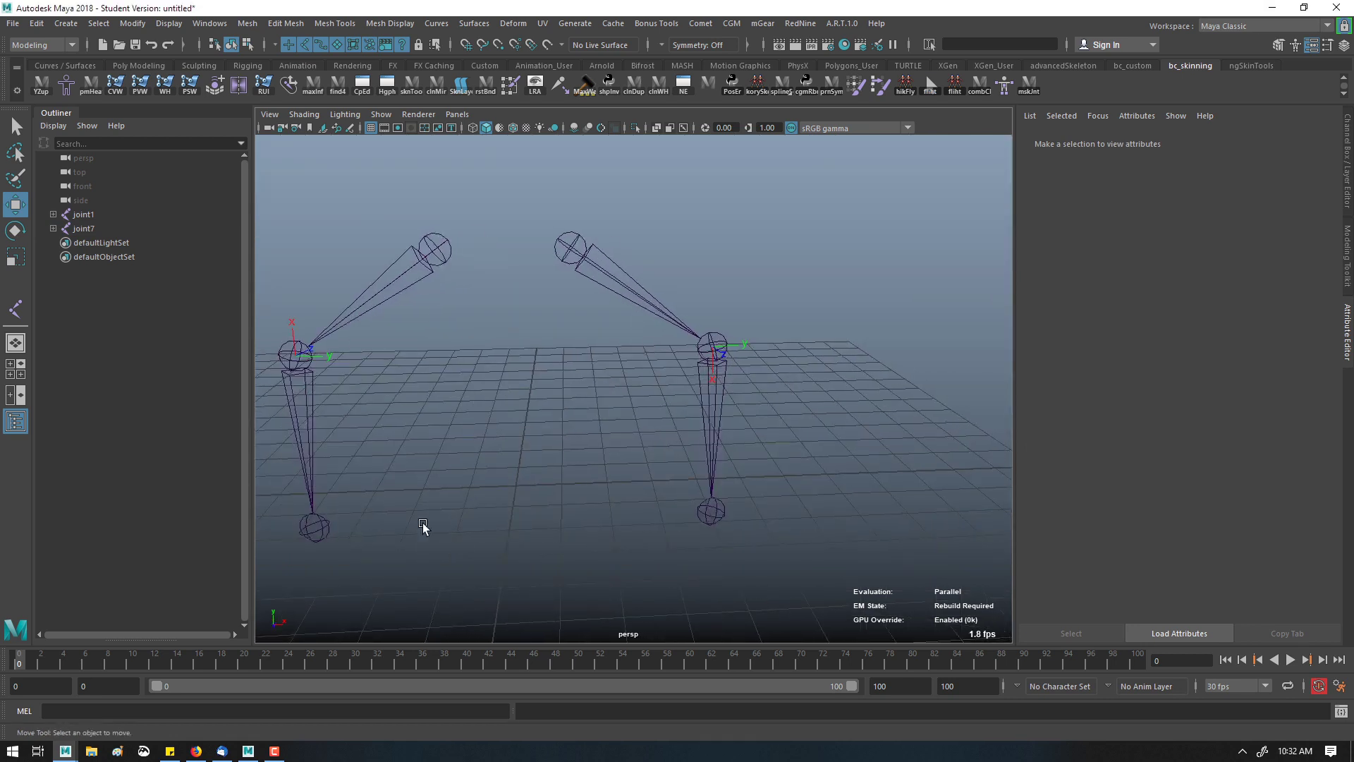
- Switch to MotionBuilder and insert a new Relation constraint under Constraints
click(257, 753)
alt+drag(479, 241, 515, 206)
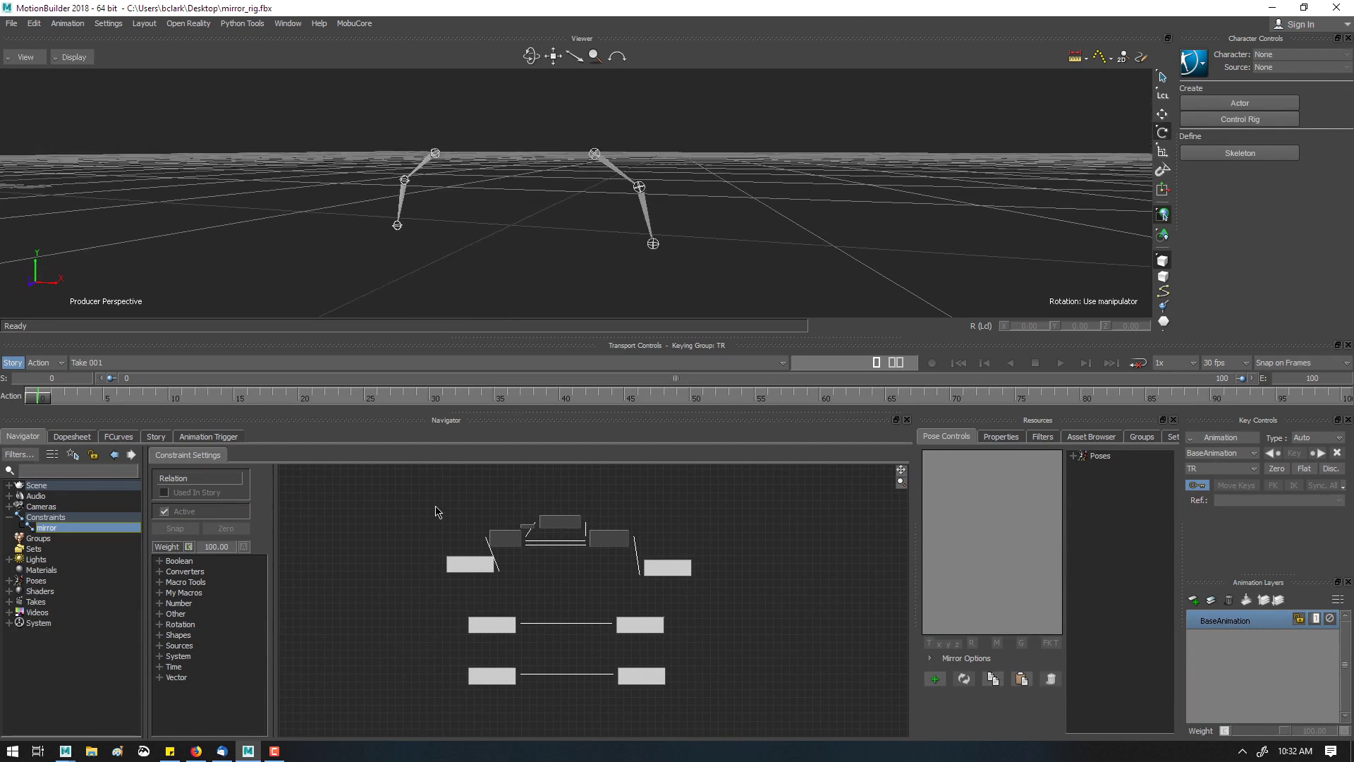
click(45, 517)
right_click(64, 517)
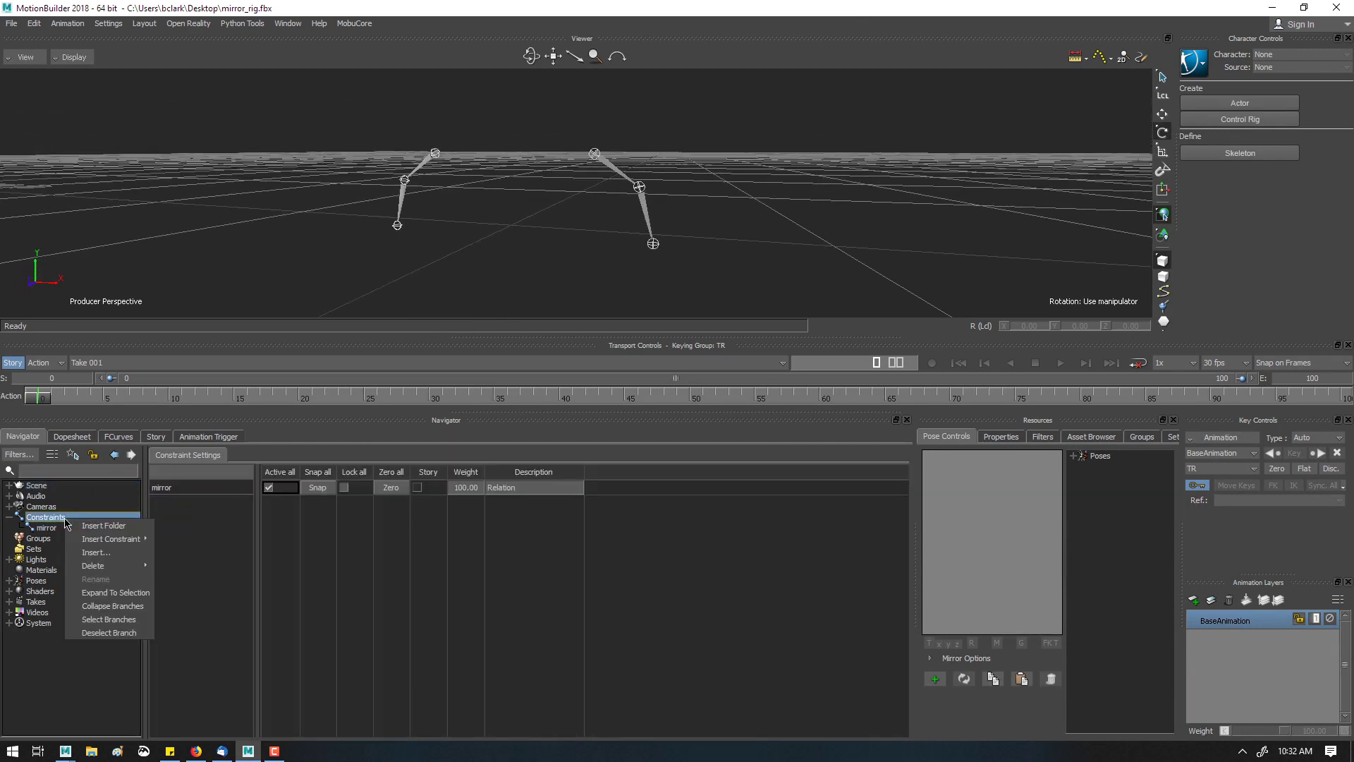
mouse_move(113, 539)
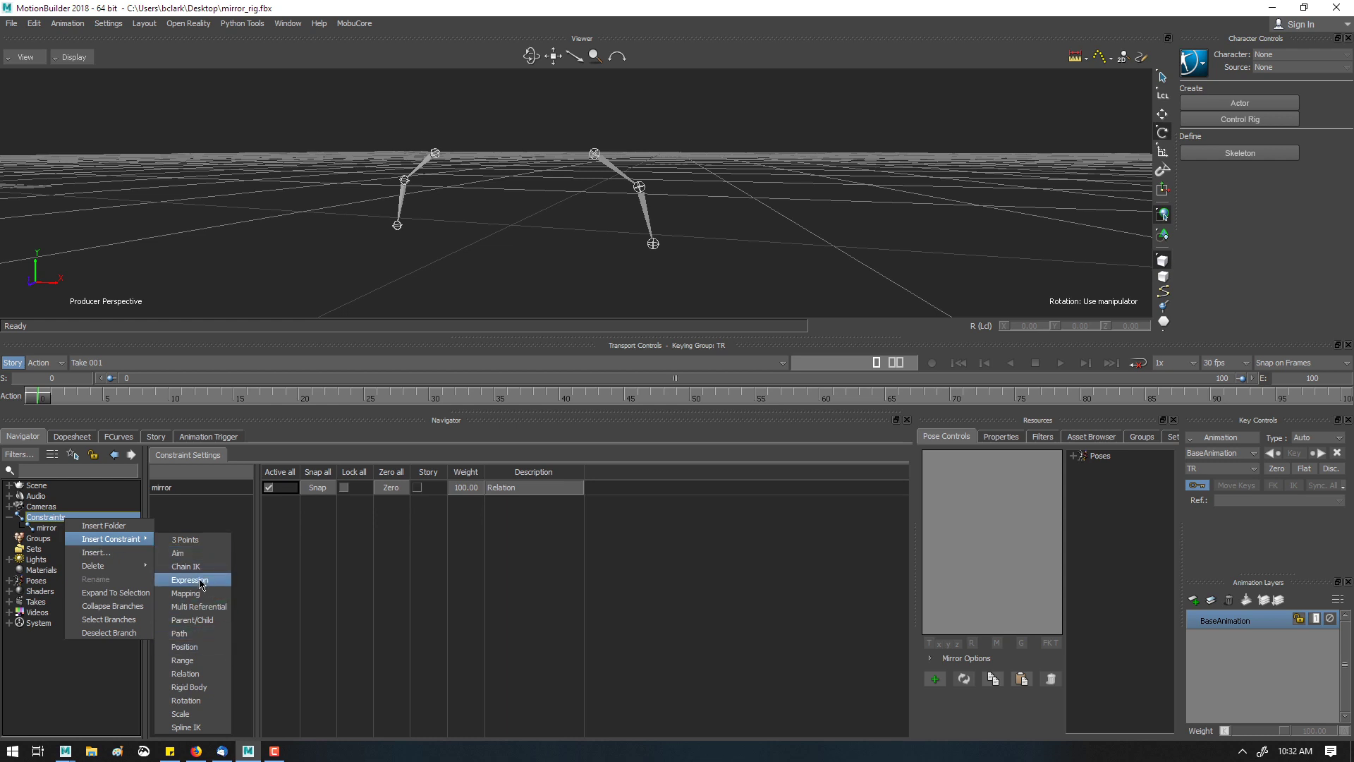
click(203, 674)
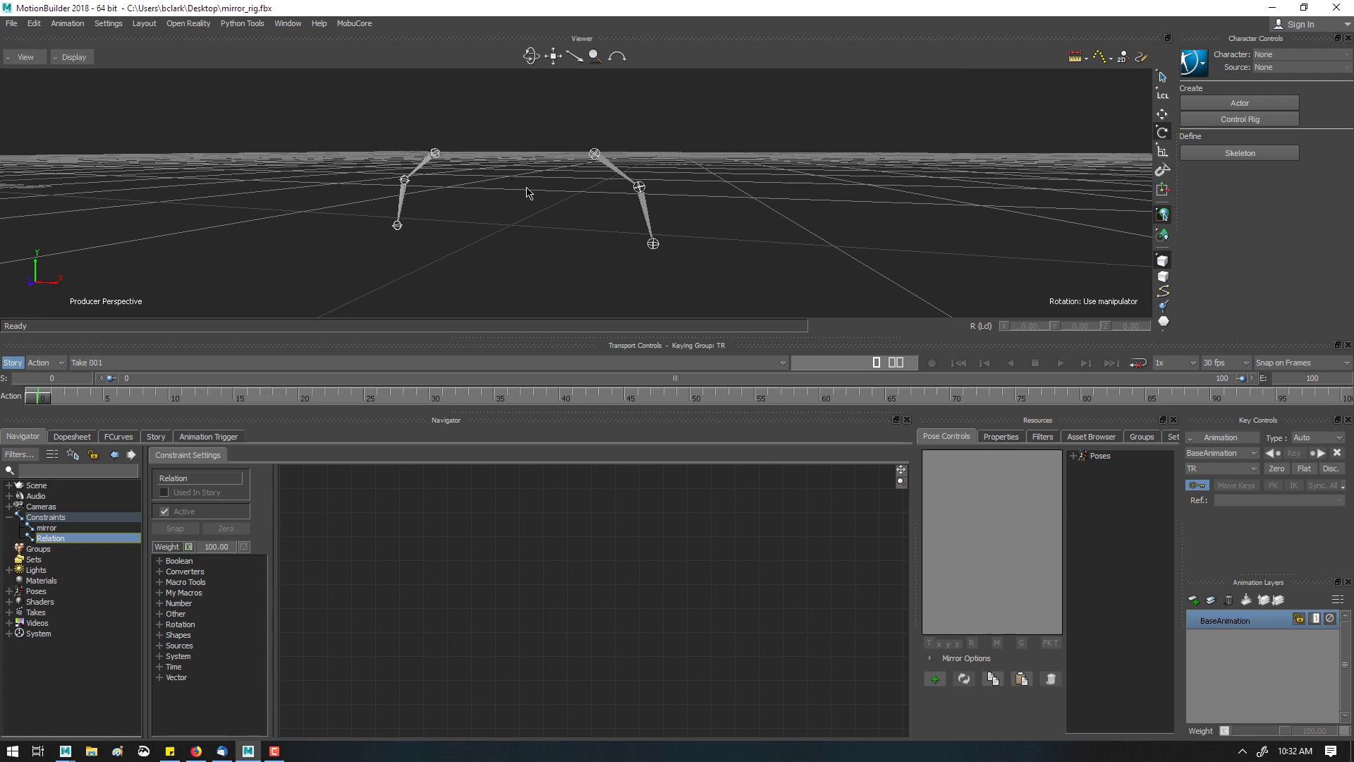
- Split the viewer into two panes and frame the source joint hierarchy in the schematic view
key(ctrl+2)
click(770, 190)
key(a)
scroll(817, 221, up, 3)
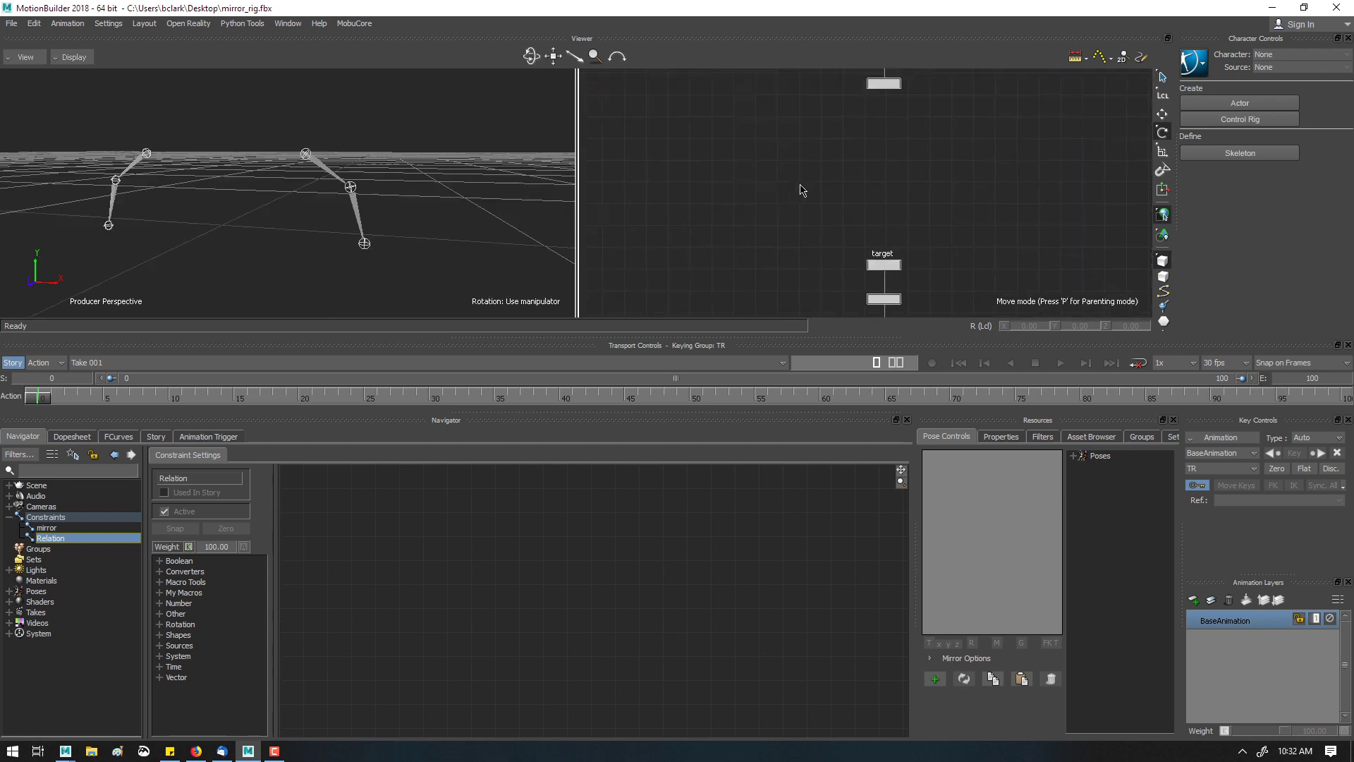
shift+drag(799, 185, 788, 263)
shift+drag(788, 159, 788, 229)
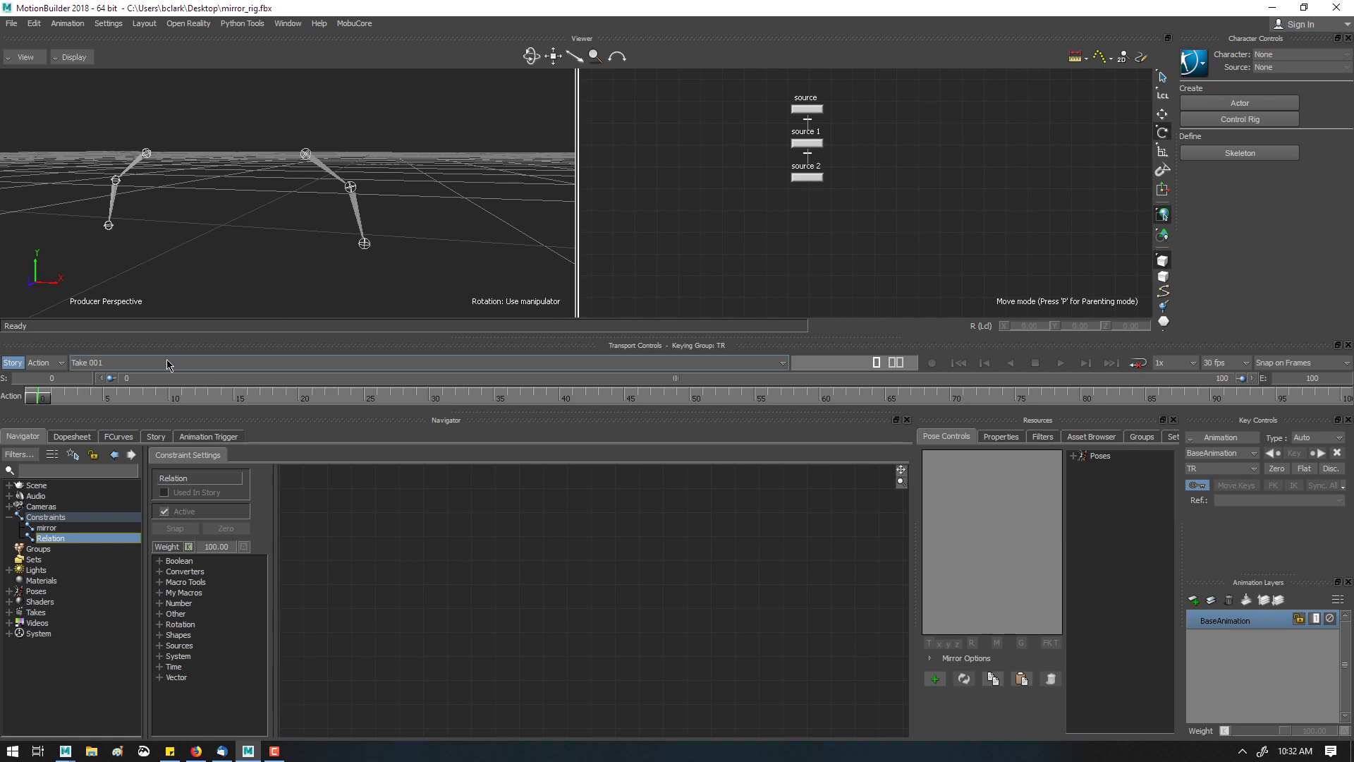
- Try rotating the source root joint and undo the change
click(314, 162)
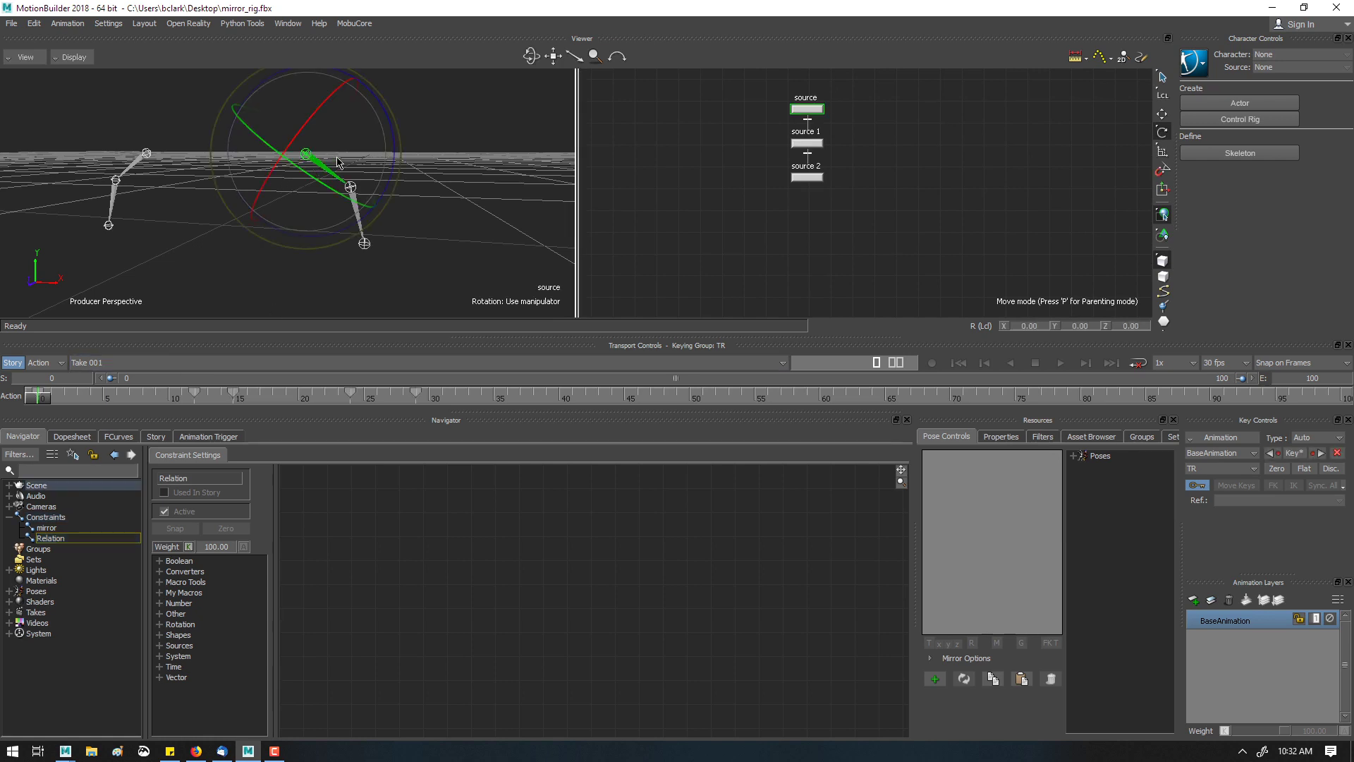
drag(337, 157, 374, 167)
key(t)
key(ctrl+z)
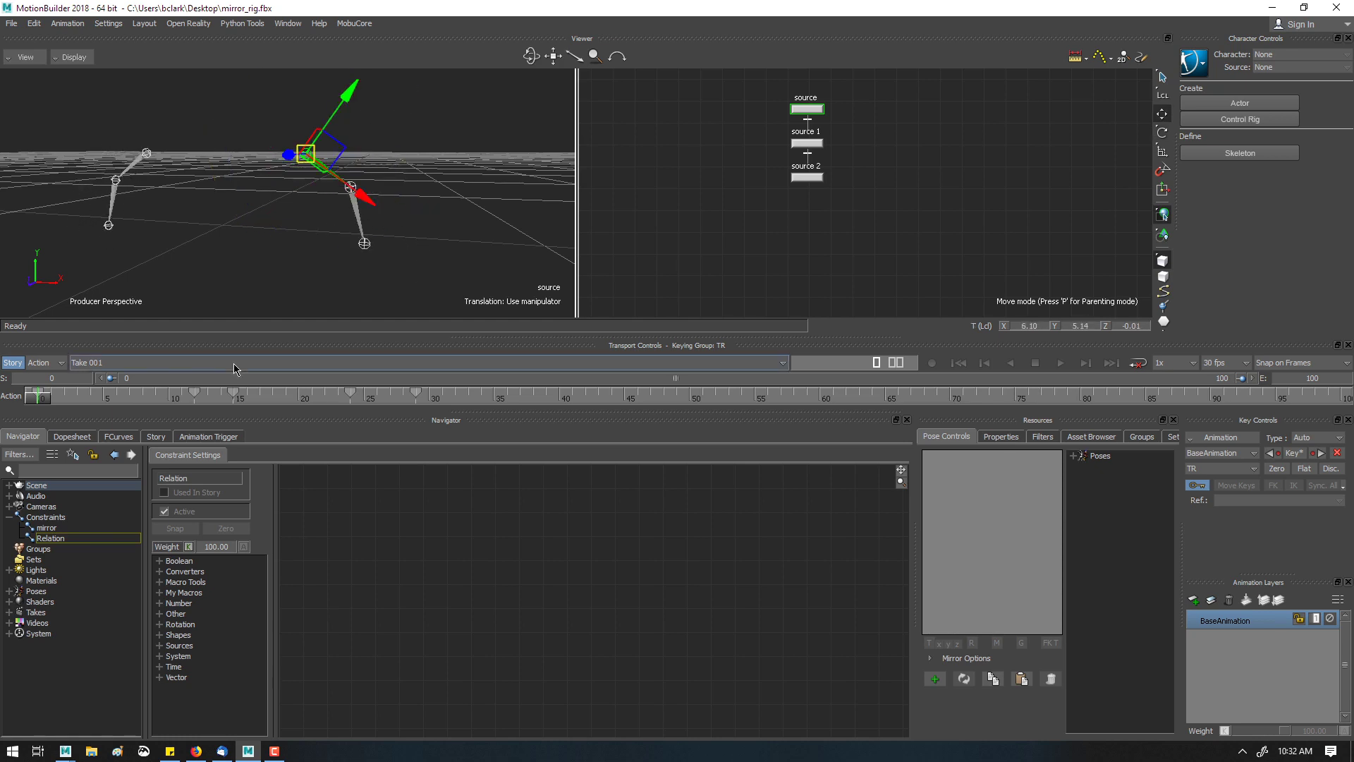
- In the mirror relation, connect the source node's Rotation (Lcl) output to the target node's Rotation (Lcl) input
click(48, 528)
scroll(536, 620, up, 5)
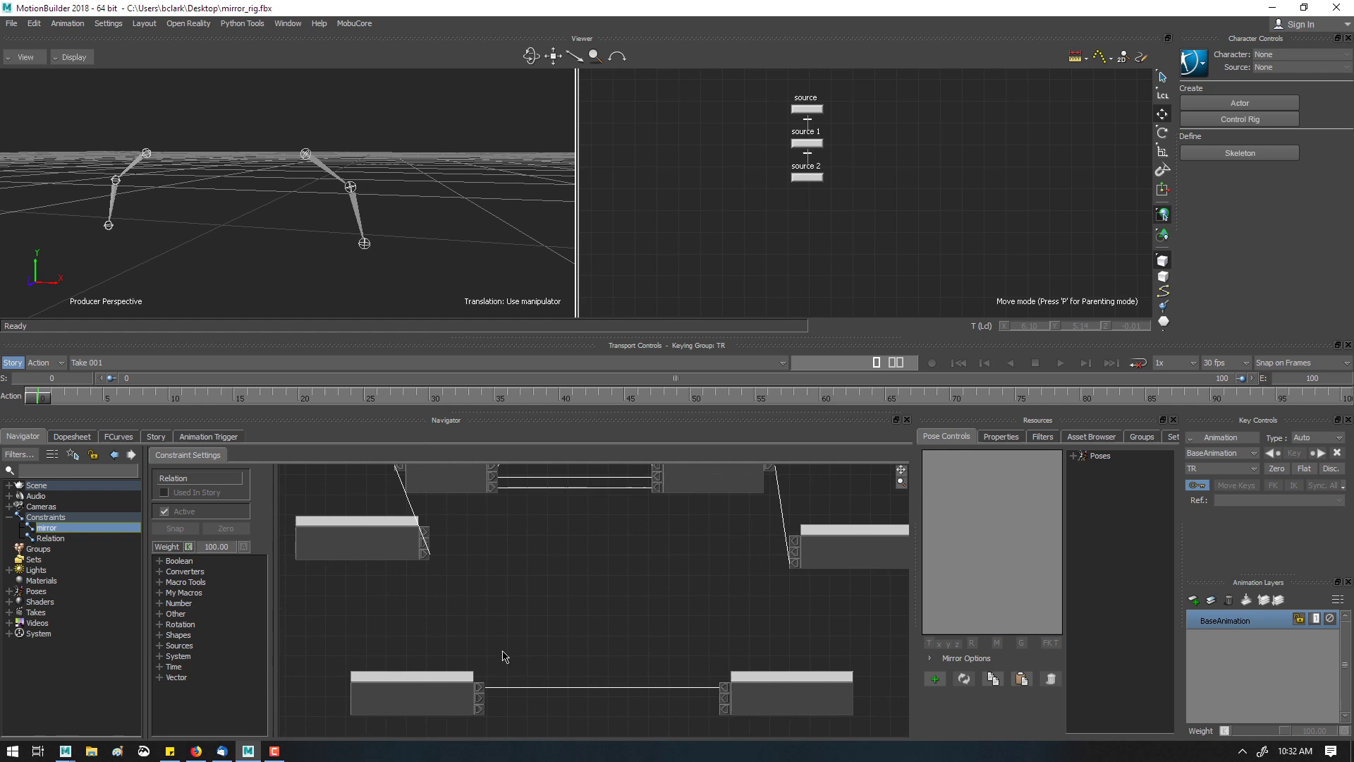
drag(425, 533, 793, 541)
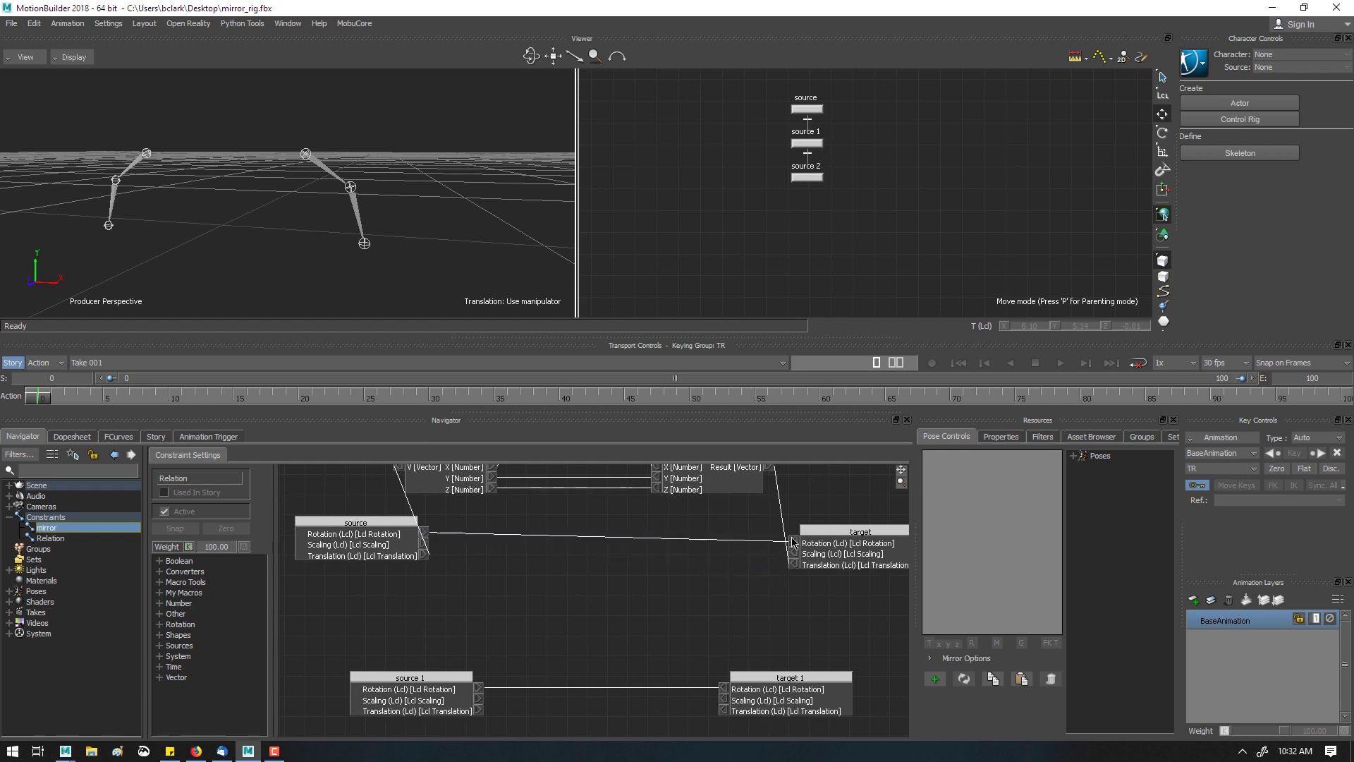
- Test the mirror relation by rotating the source root joint and moving it to about 9.21, 3.11, 3.97
click(303, 158)
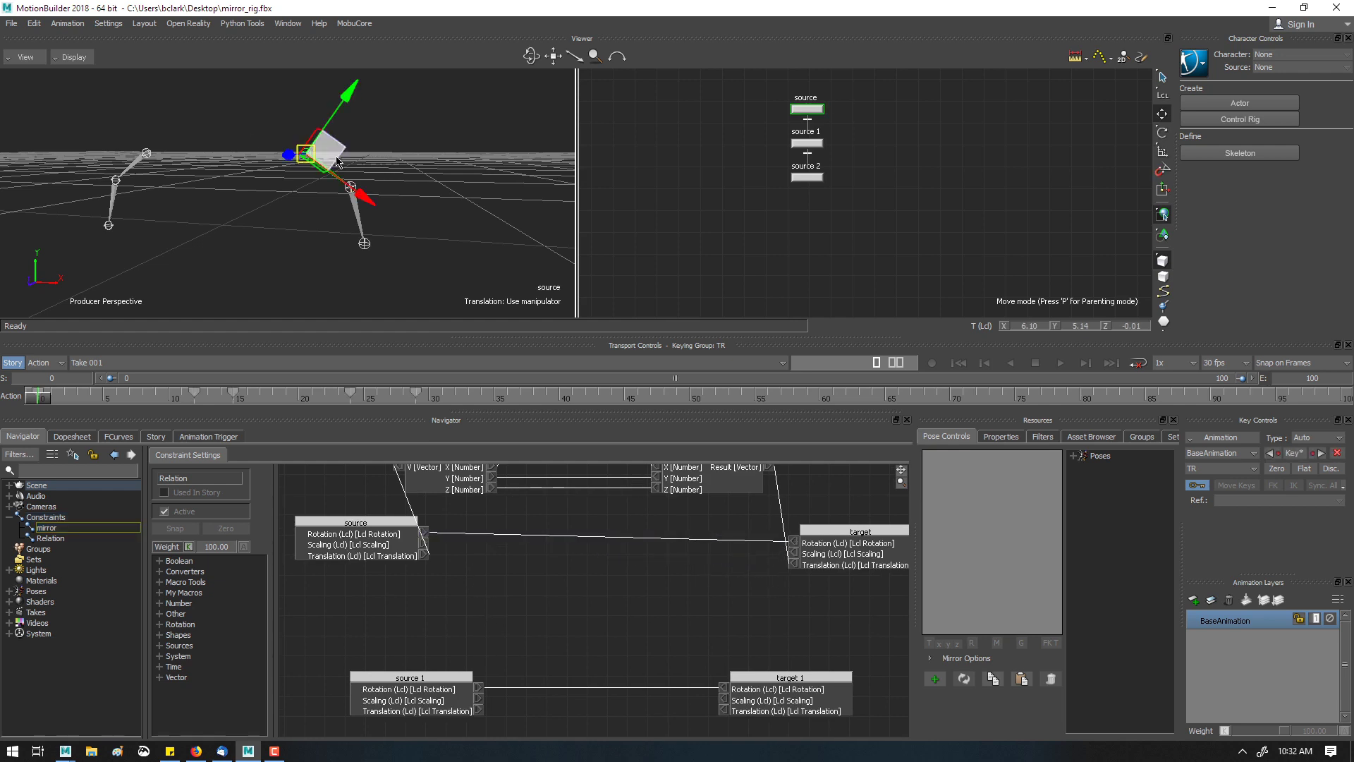
key(r)
drag(334, 159, 347, 192)
key(t)
key(e)
key(t)
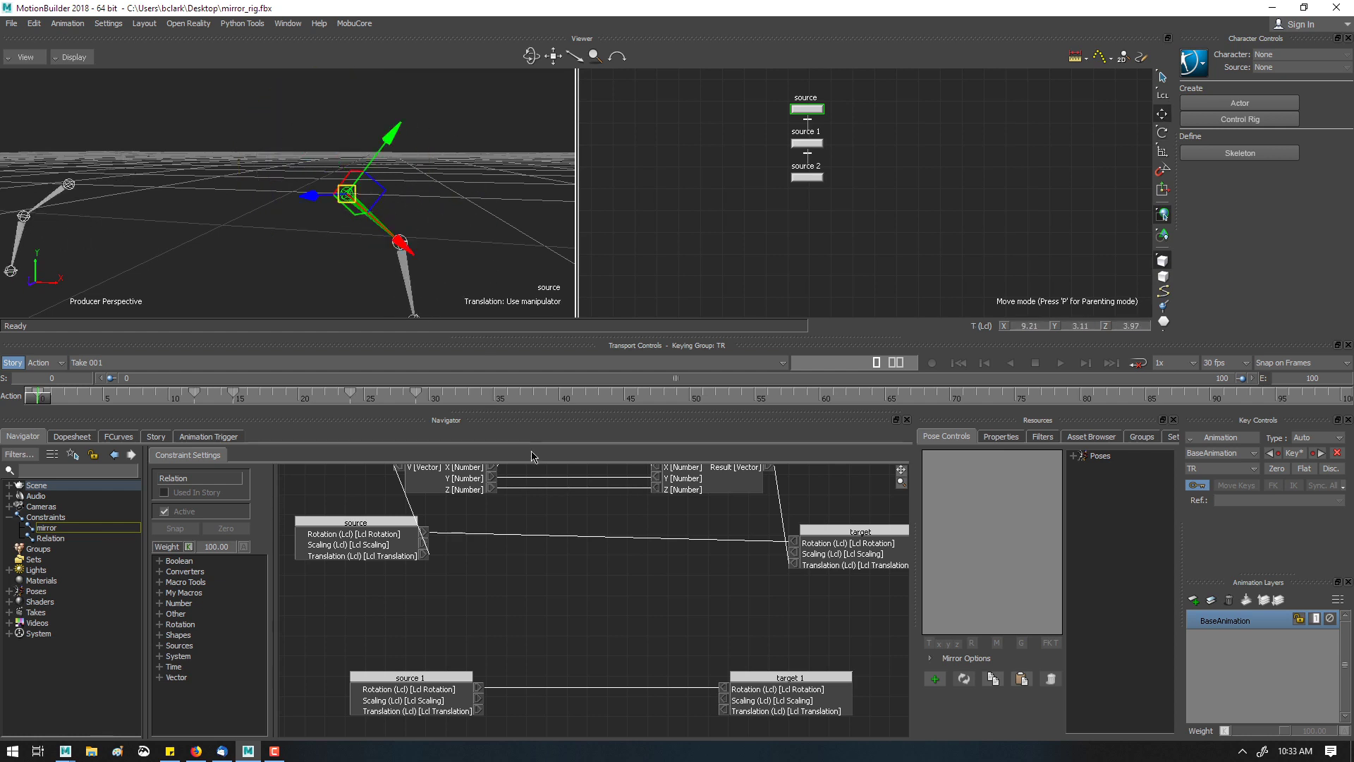
- Review the mirror relation's node connections, toggle its Active option, and leave the constraint inactive
shift+drag(505, 541, 564, 556)
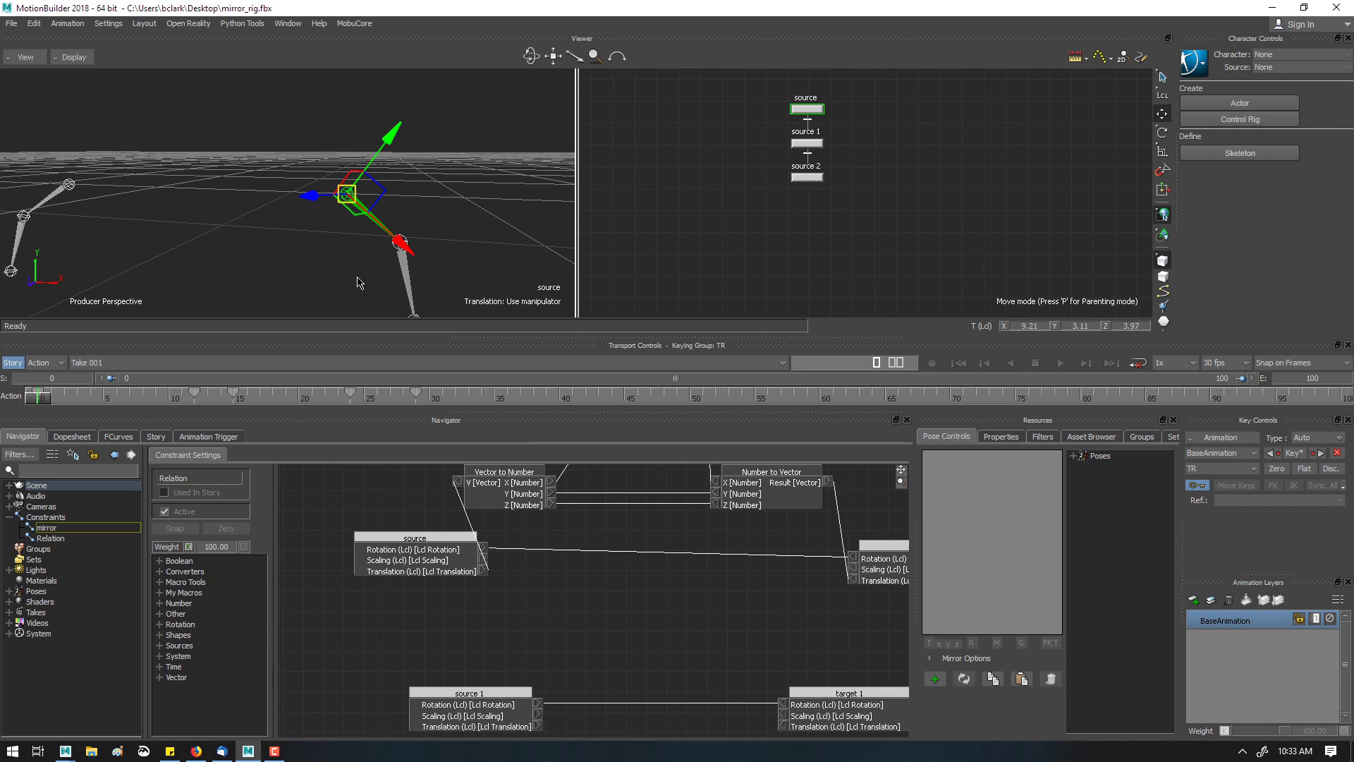
shift+drag(358, 282, 513, 354)
shift+drag(534, 477, 466, 377)
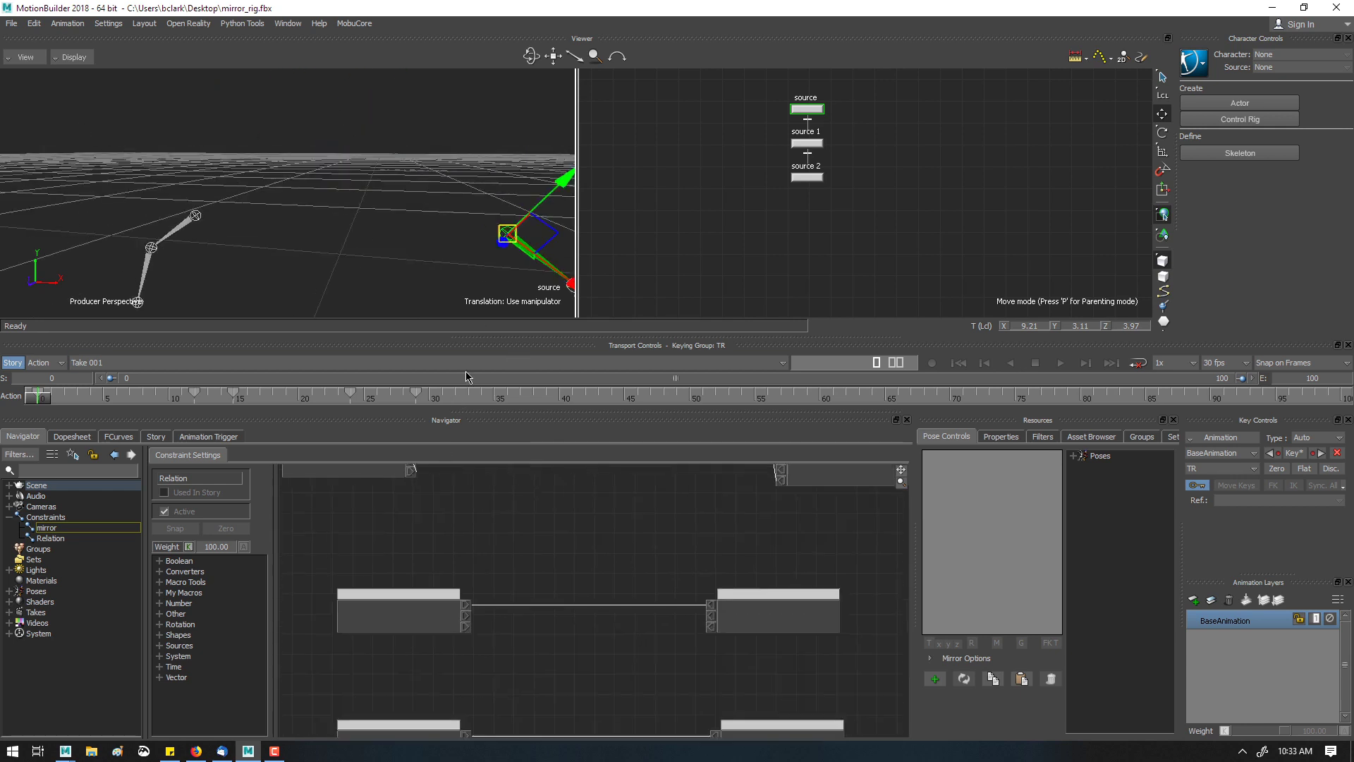
click(164, 511)
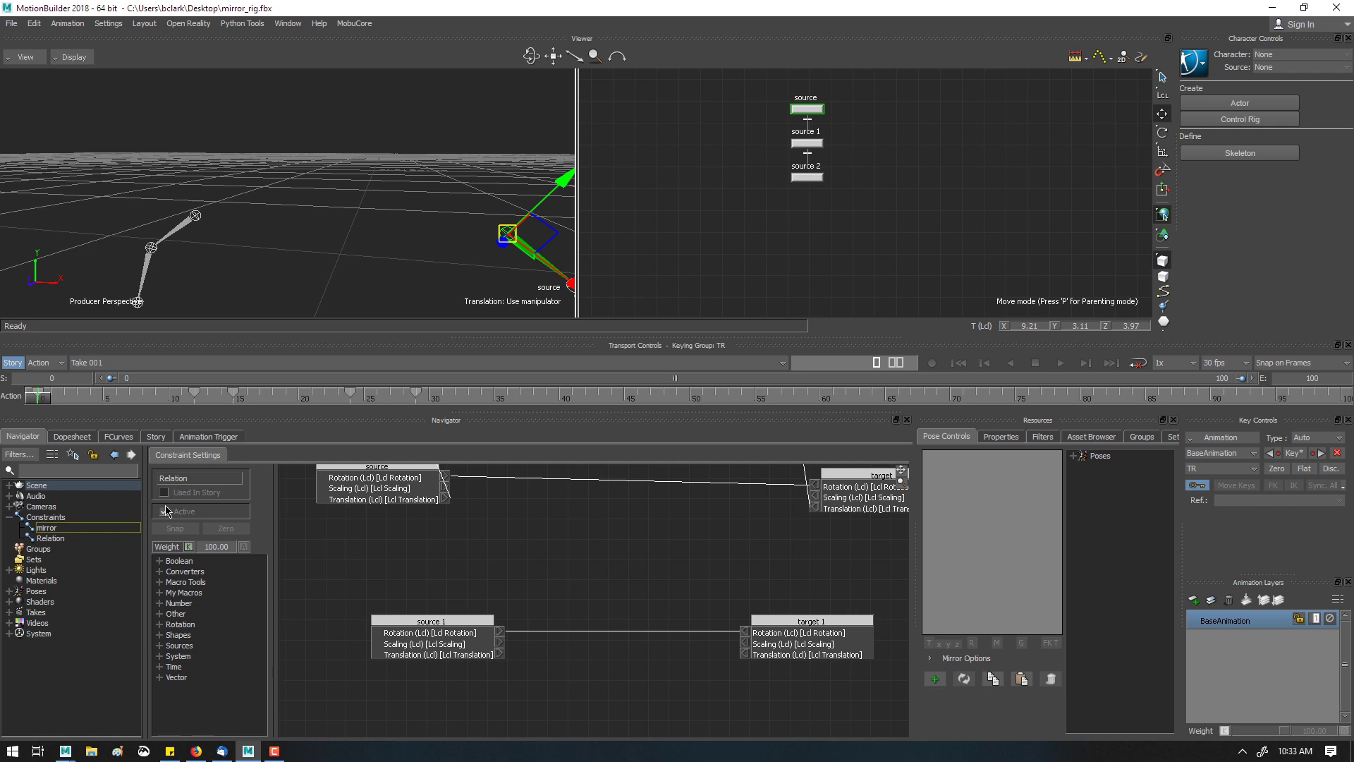
click(165, 511)
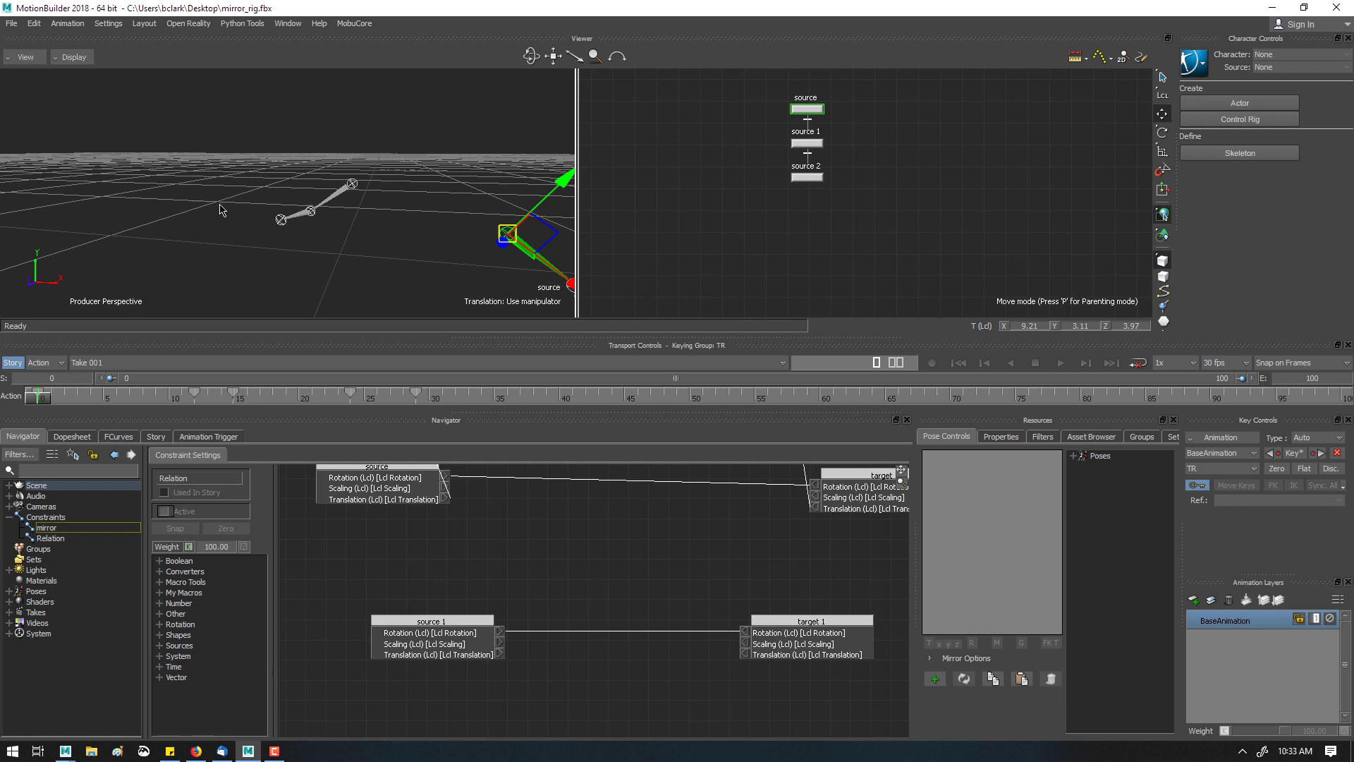
click(165, 513)
click(165, 513)
- Select the source root joint and display its properties
shift+drag(436, 161, 374, 165)
click(375, 165)
click(426, 233)
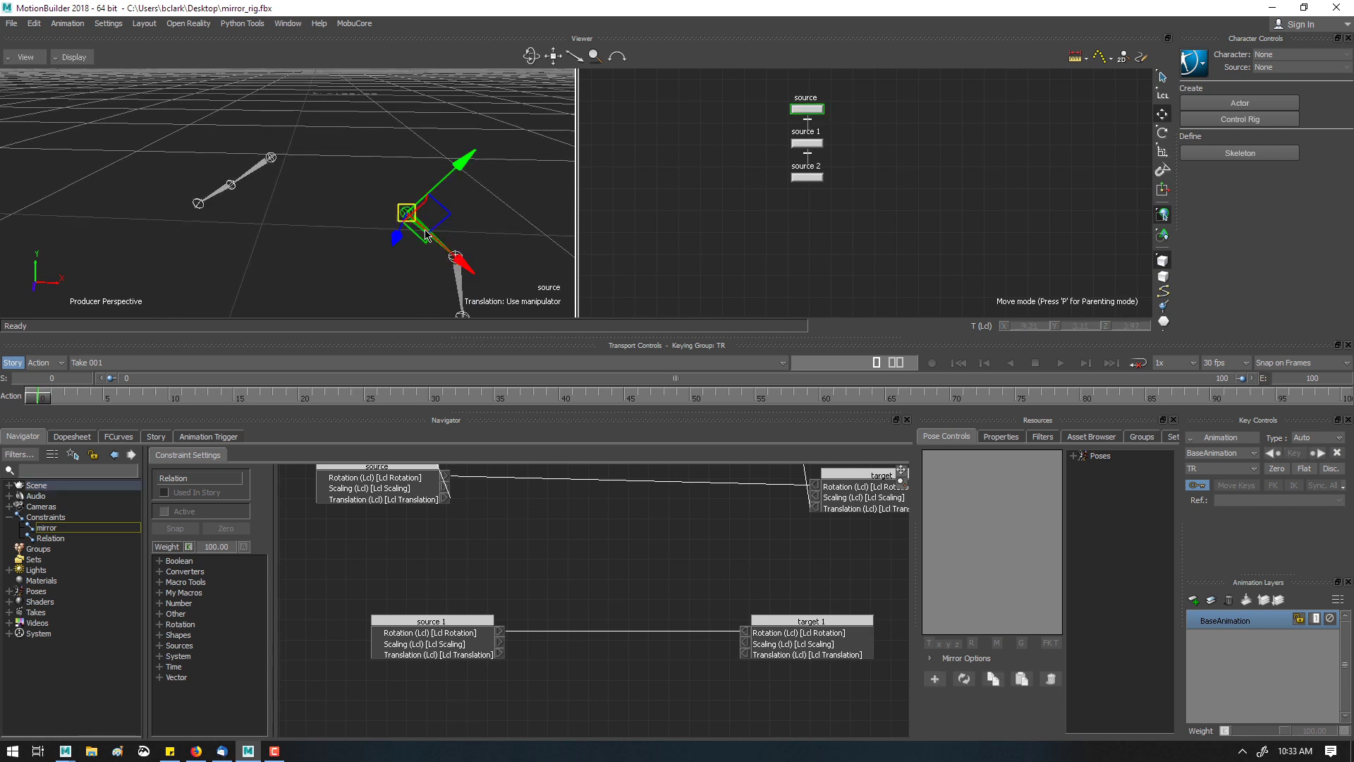
click(1001, 437)
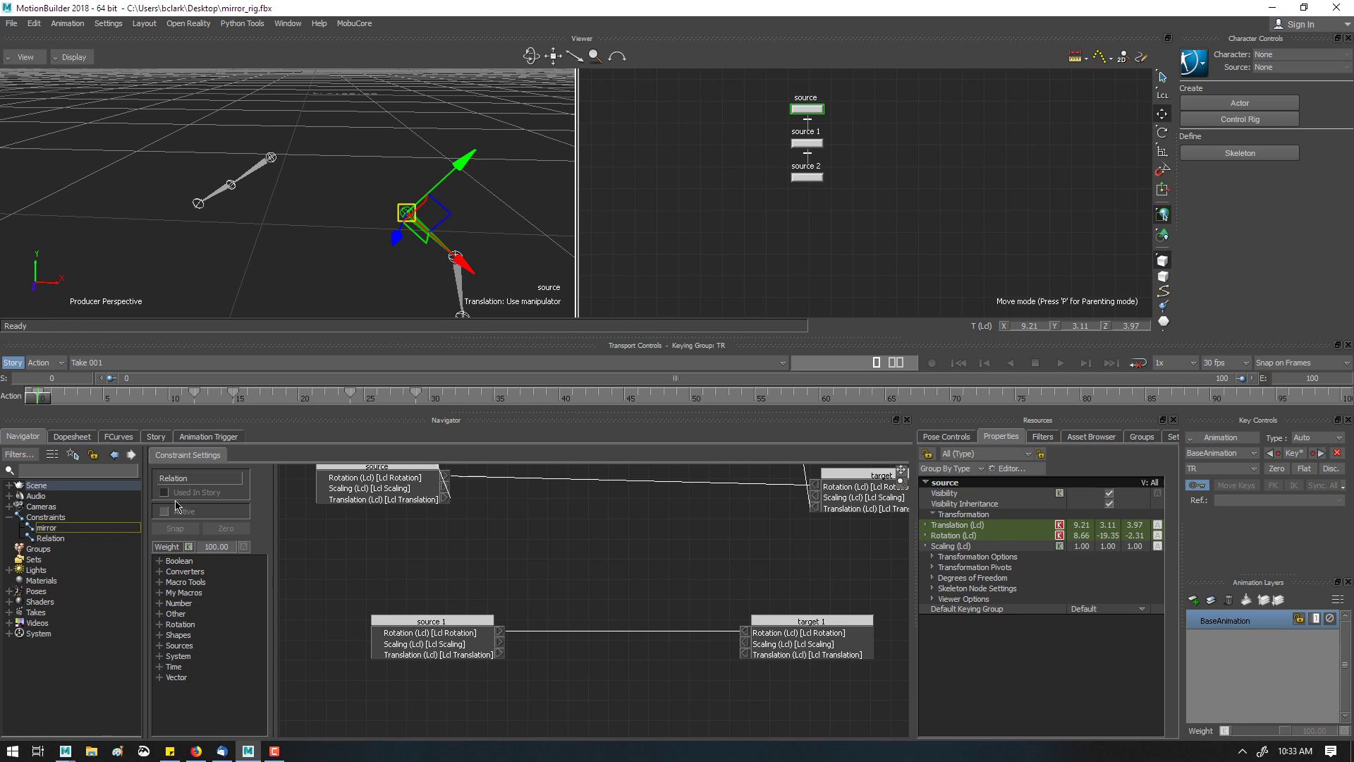
- Add the mirror constraint's Active property to the source root joint as a property reference and enable it there
click(55, 528)
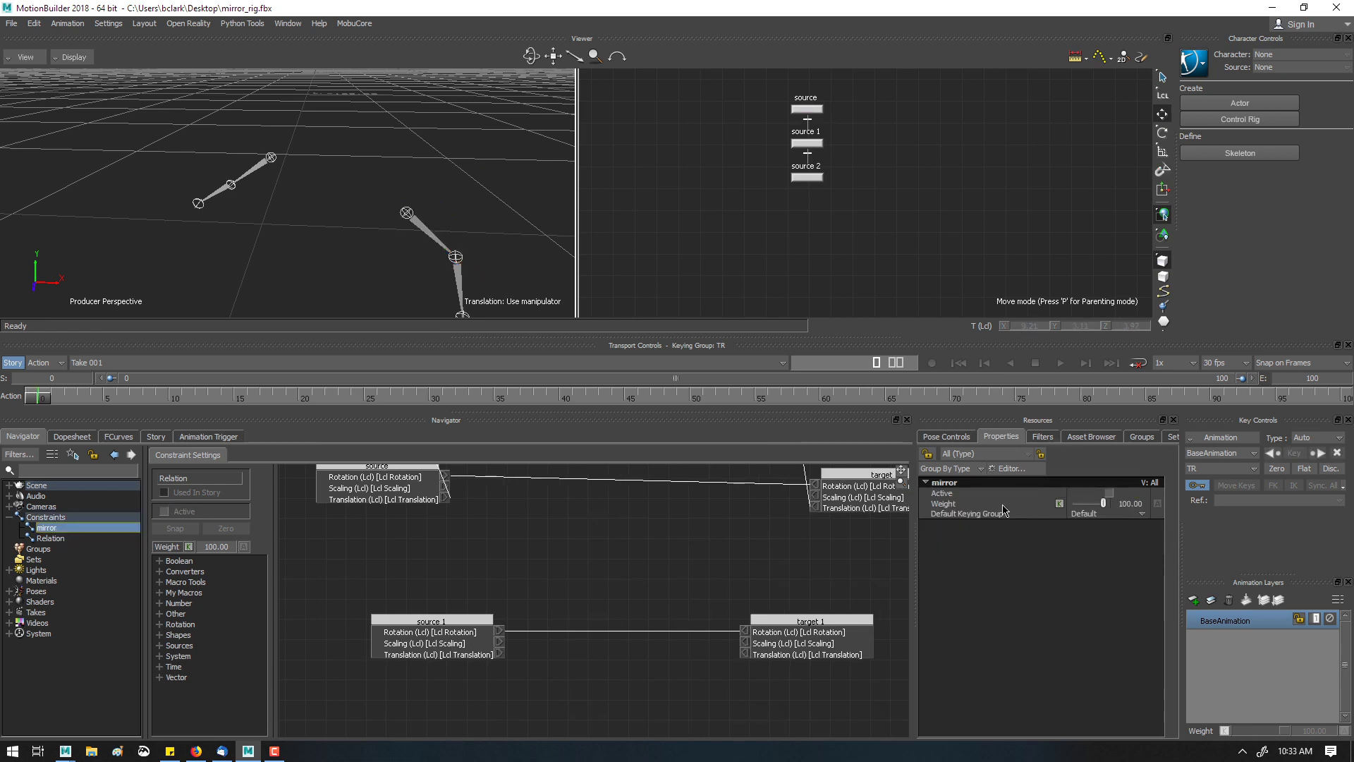
click(960, 494)
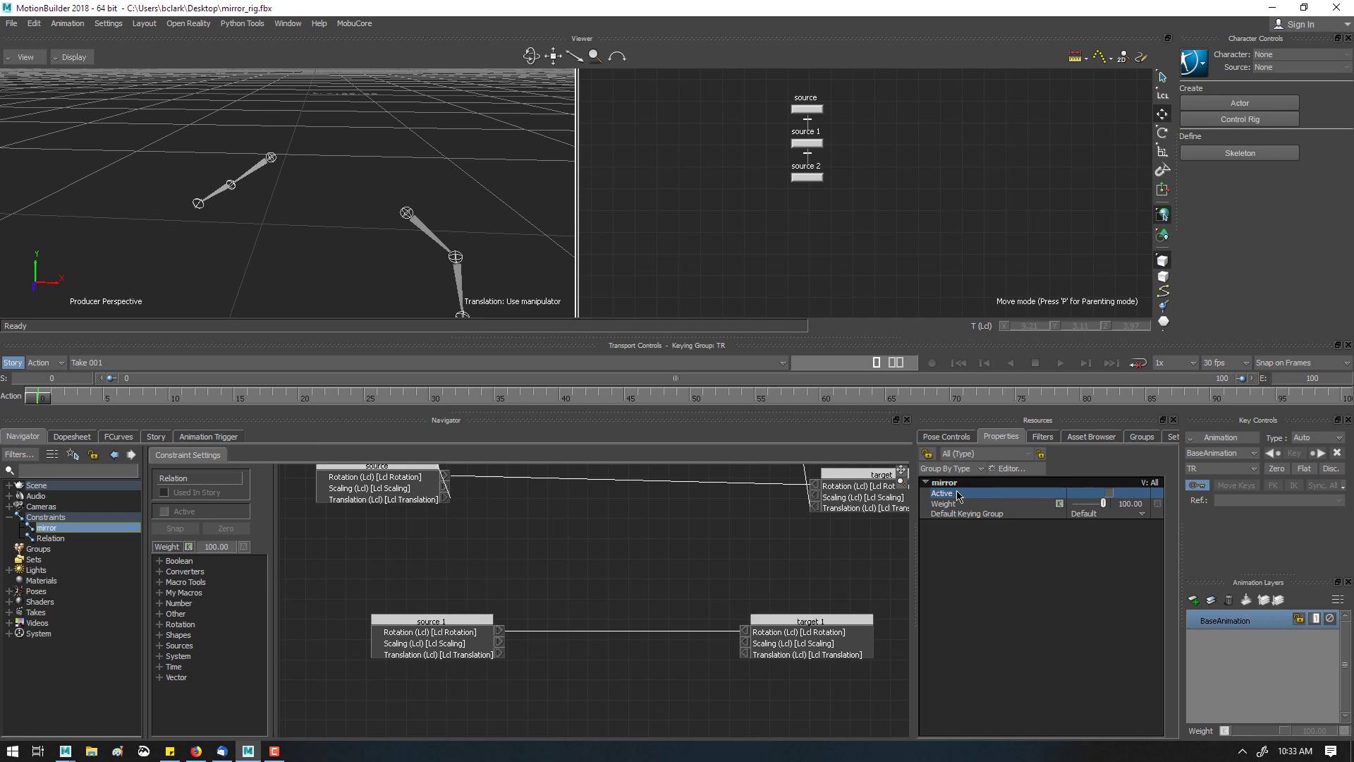
click(423, 231)
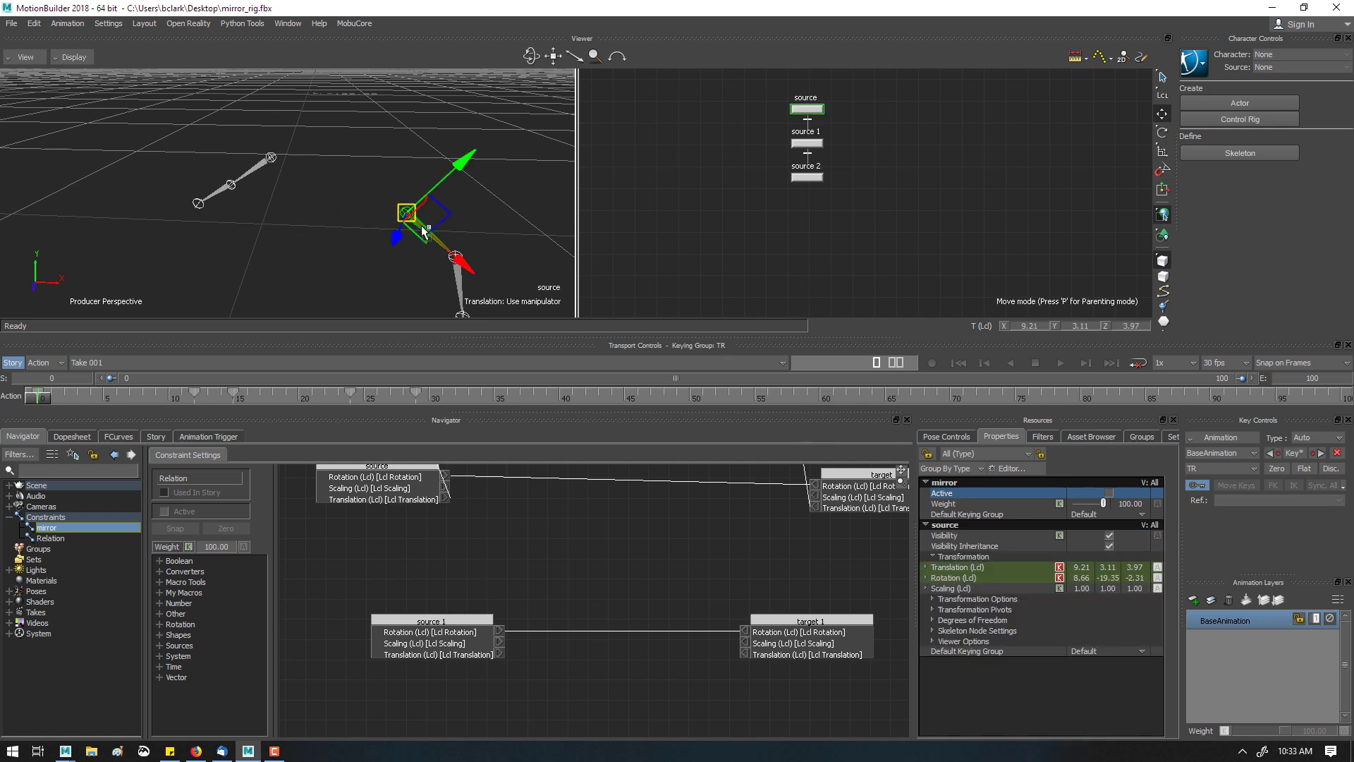
click(457, 227)
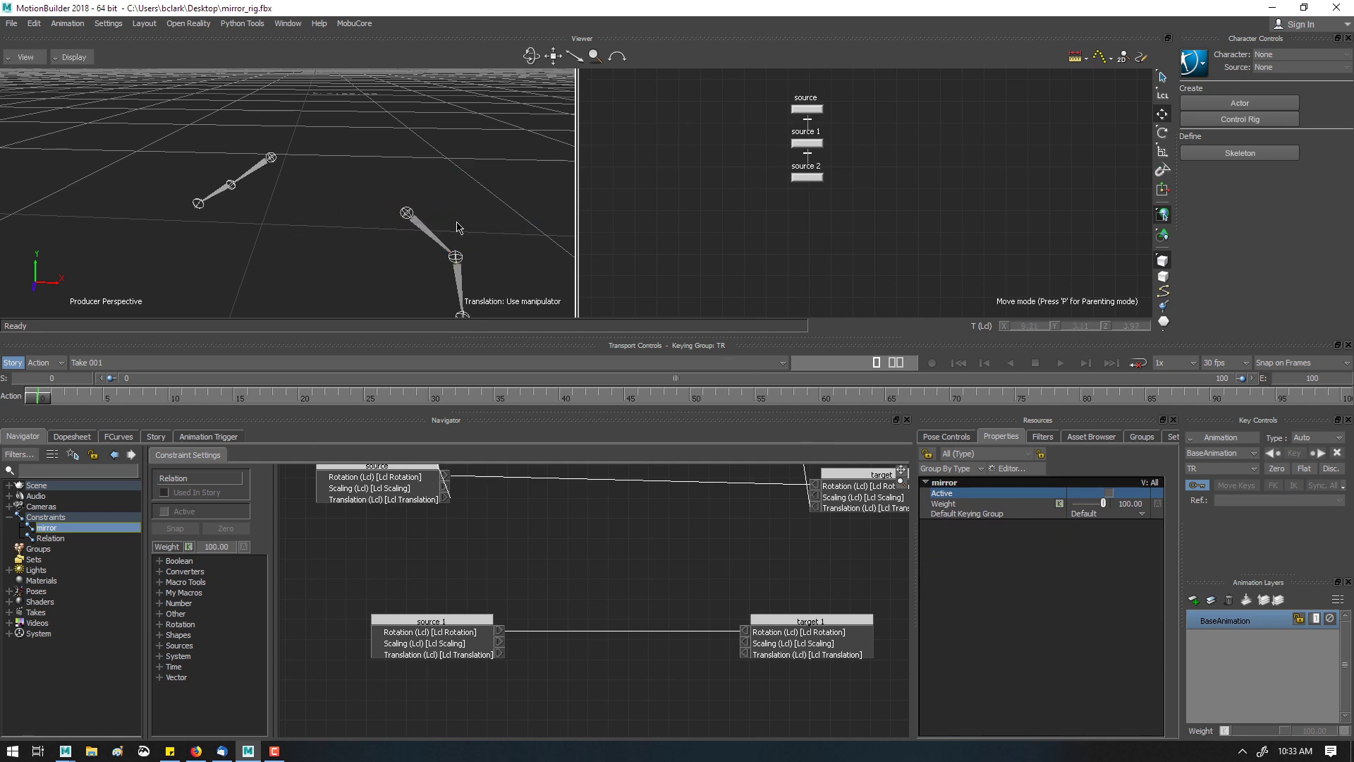
click(422, 234)
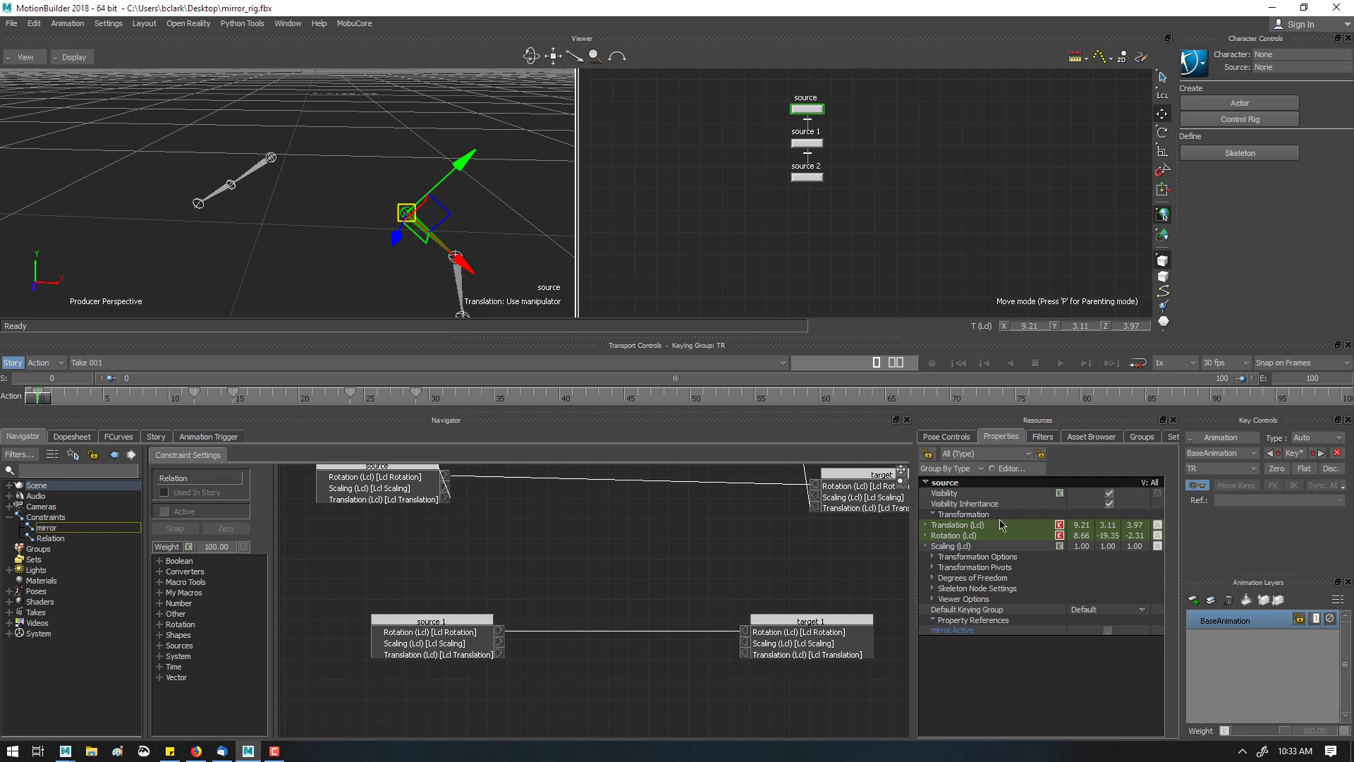
click(1107, 629)
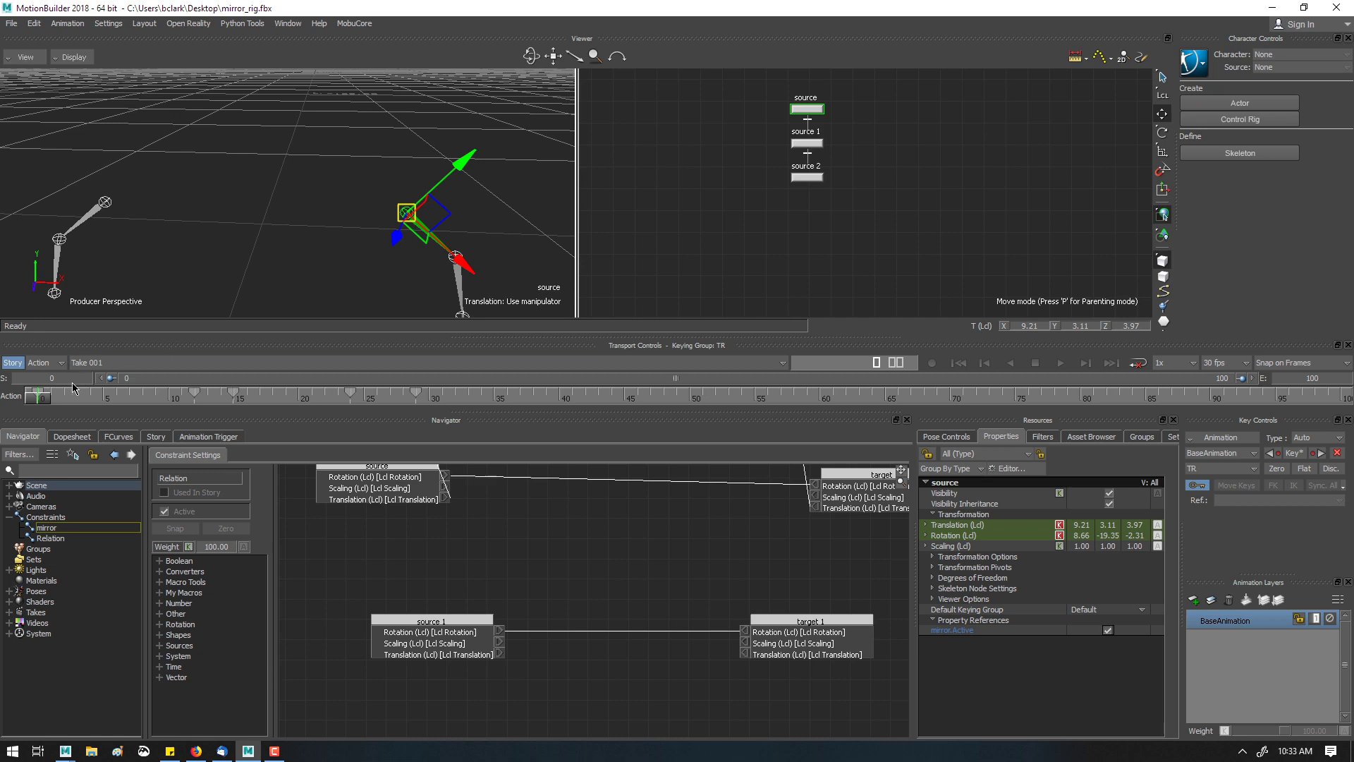
- Select all three joints of the target arm and scrub the timeline to frame 22
click(95, 220)
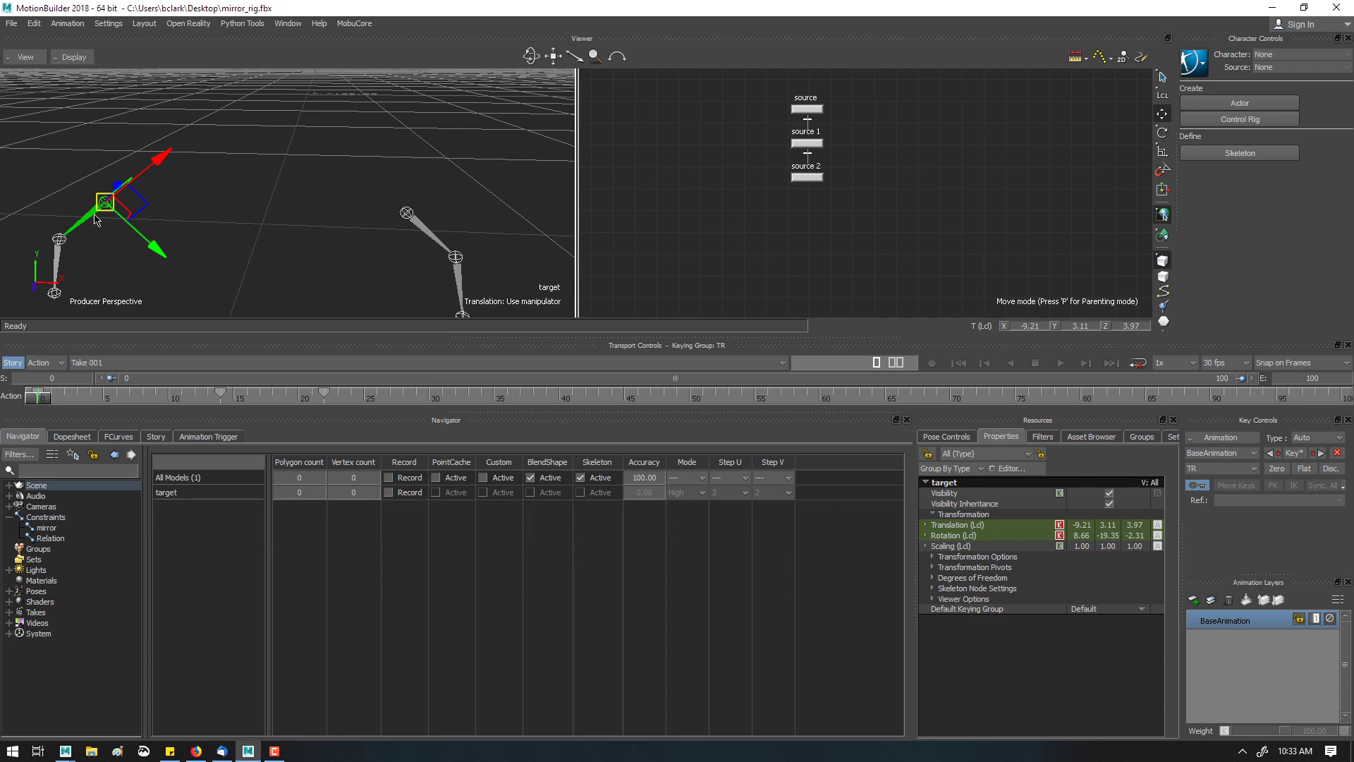
click(84, 237)
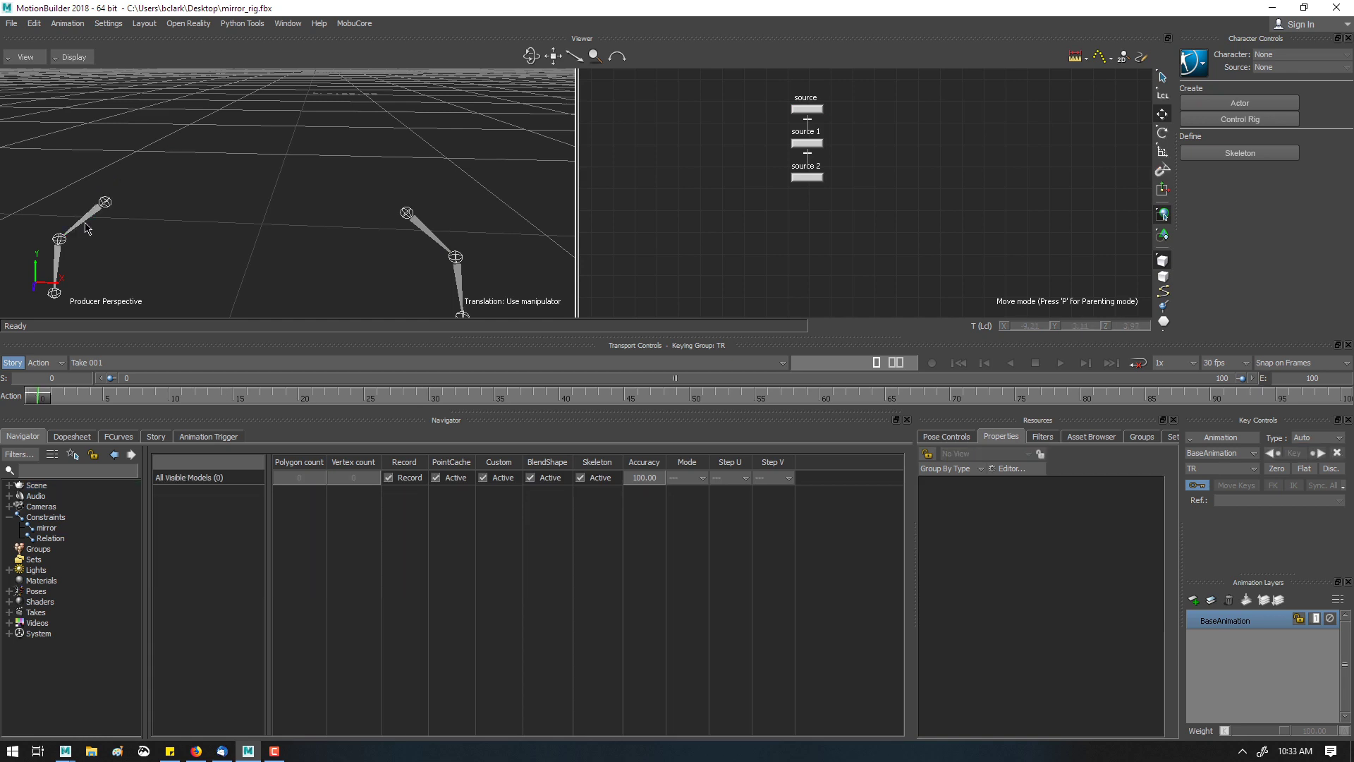
double_click(85, 226)
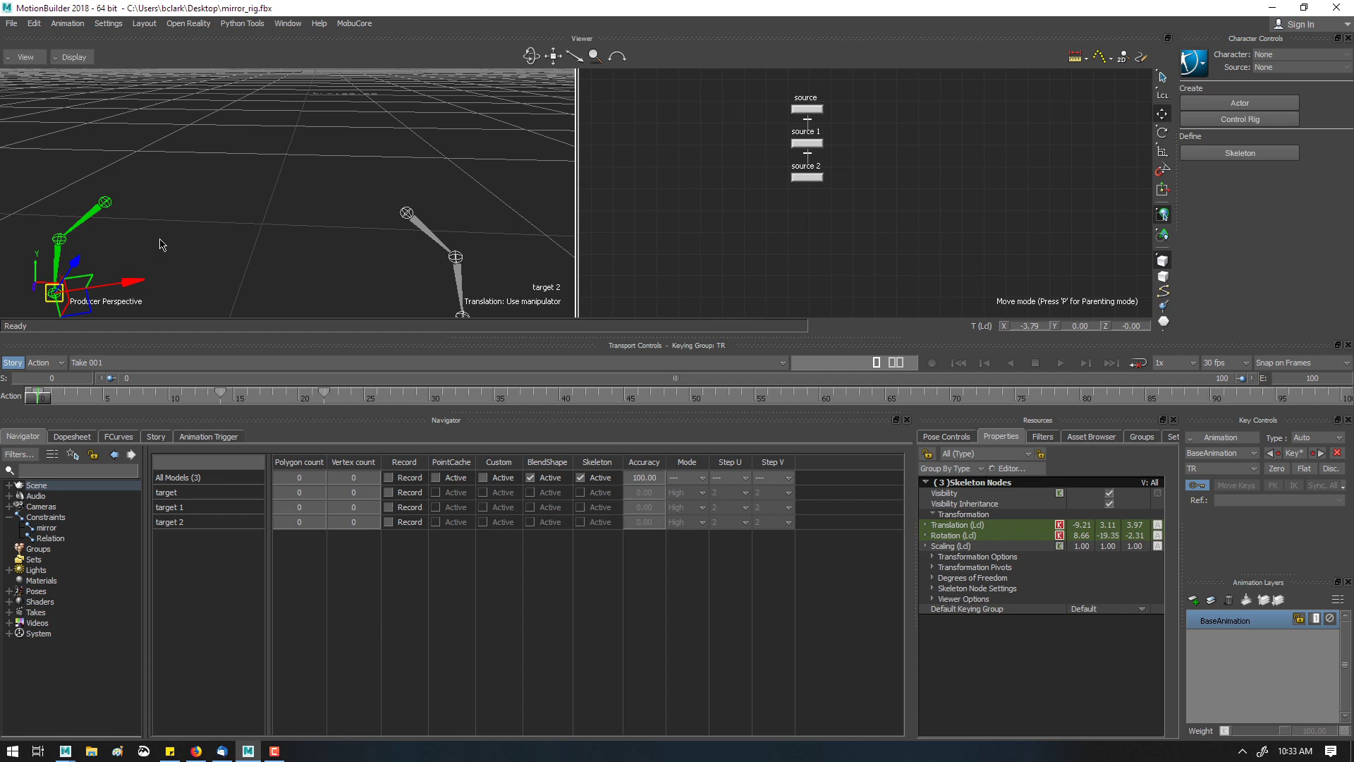
drag(43, 395, 324, 401)
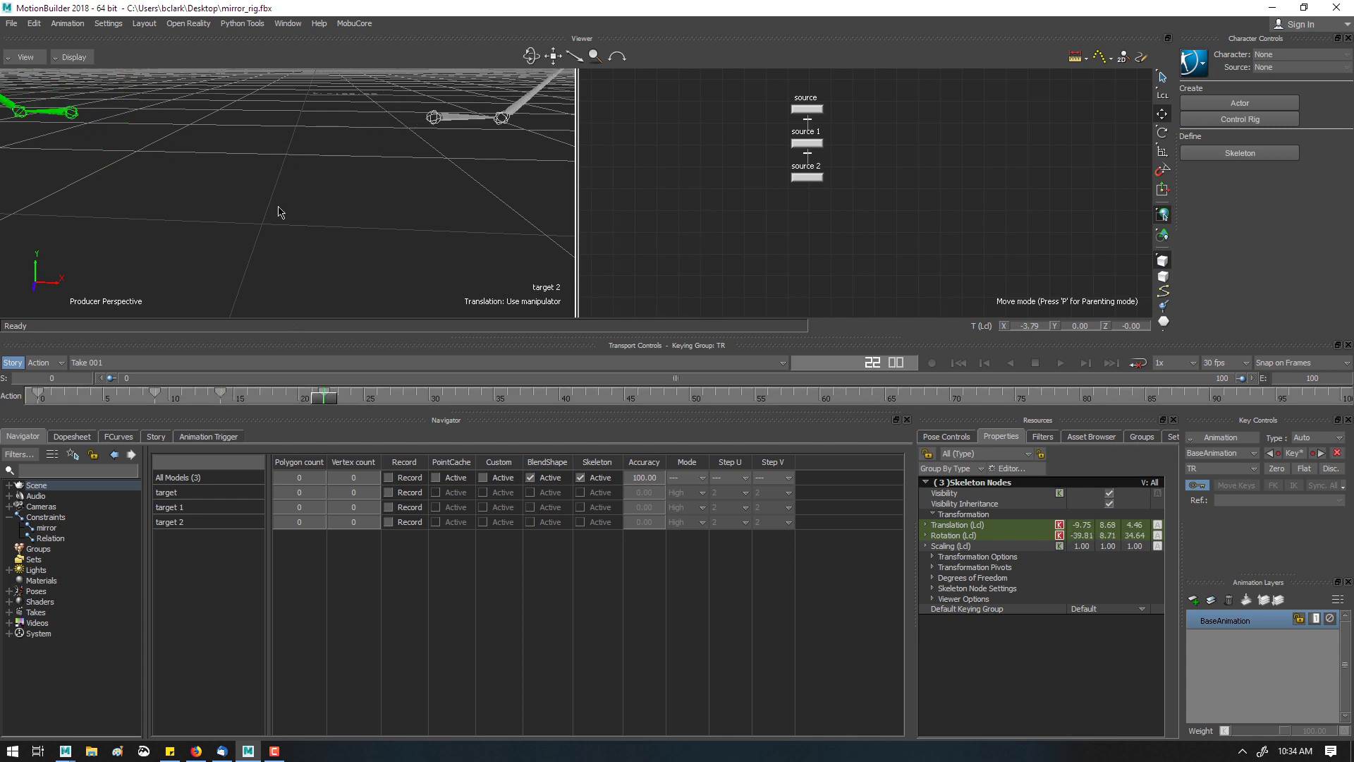
- Turn off the mirror constraint's Active reference on the source root joint and scrub back to about frame 11
click(450, 127)
click(449, 122)
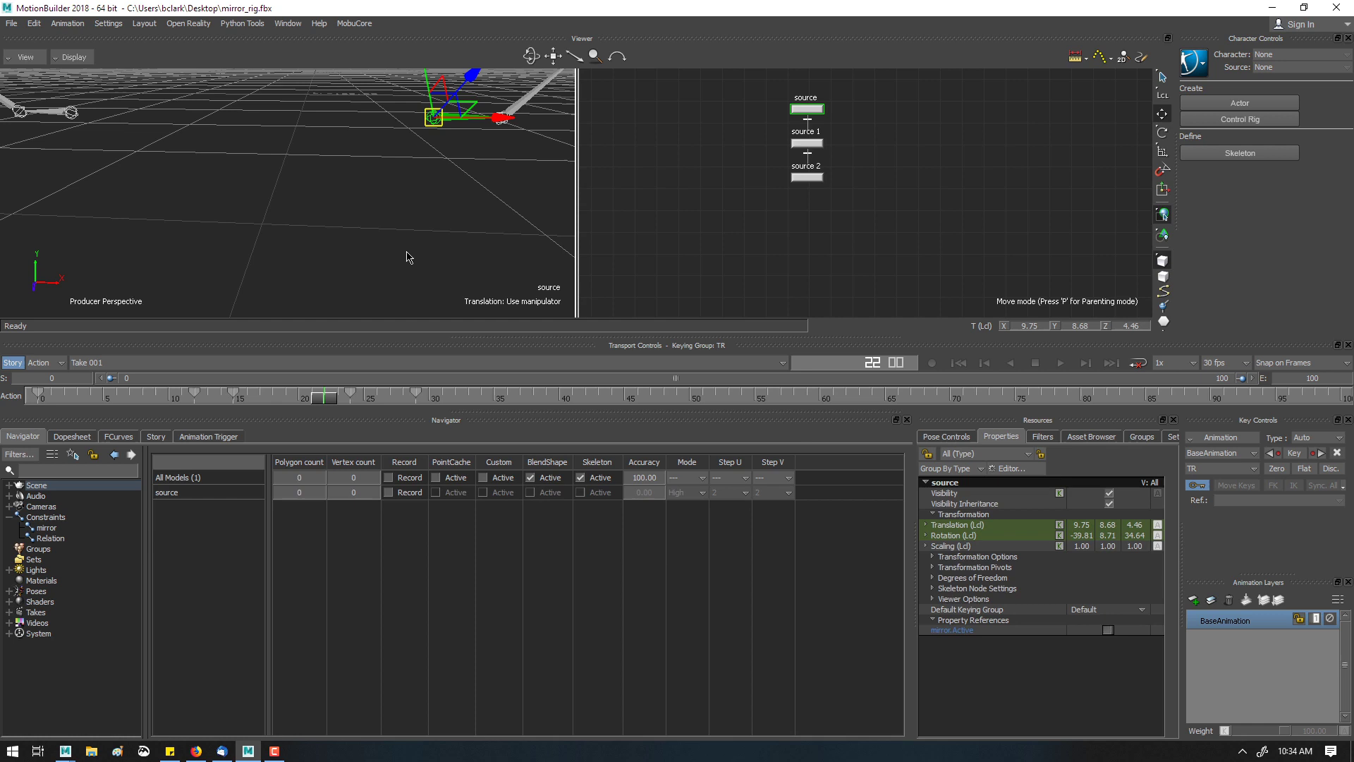
drag(326, 399, 182, 396)
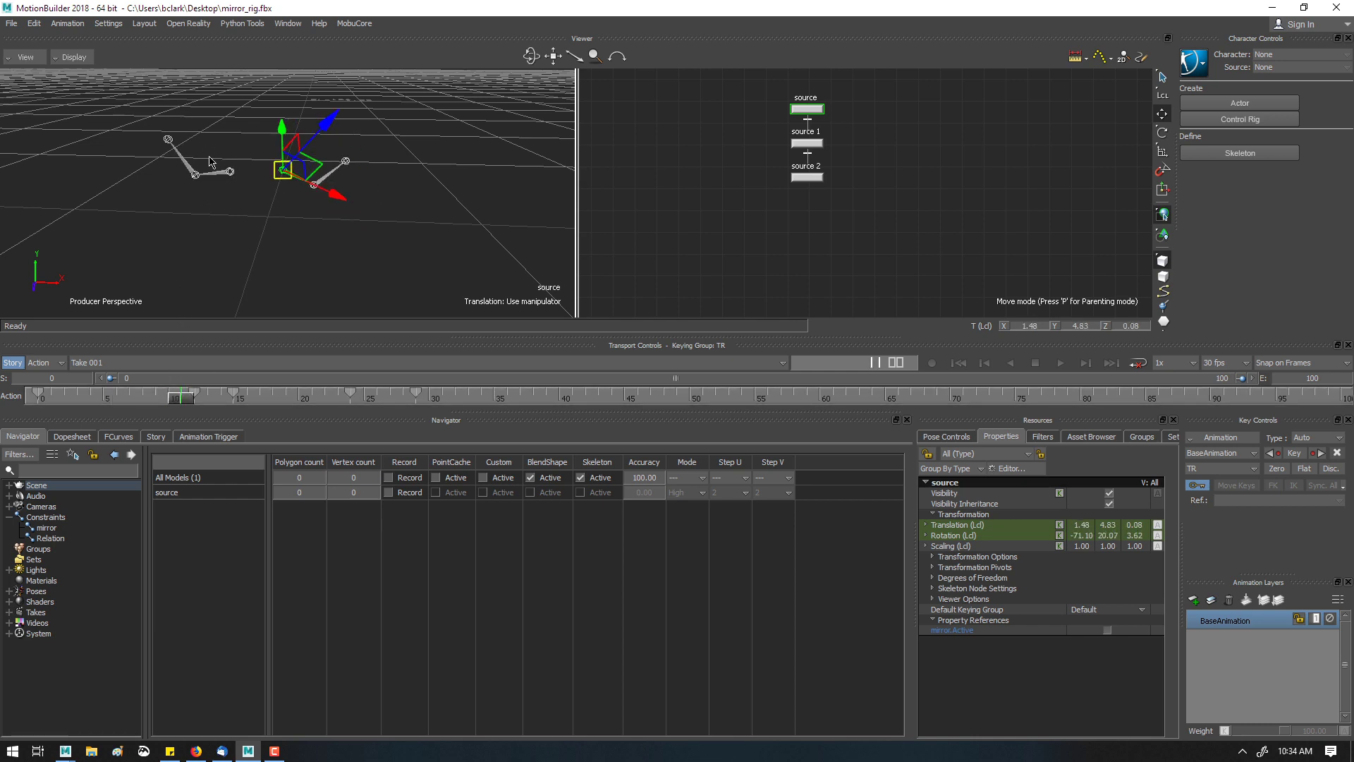
- Select the target root joint, mark the time range from frame 0 to 22, and scrub its motion to about frame 13
click(225, 173)
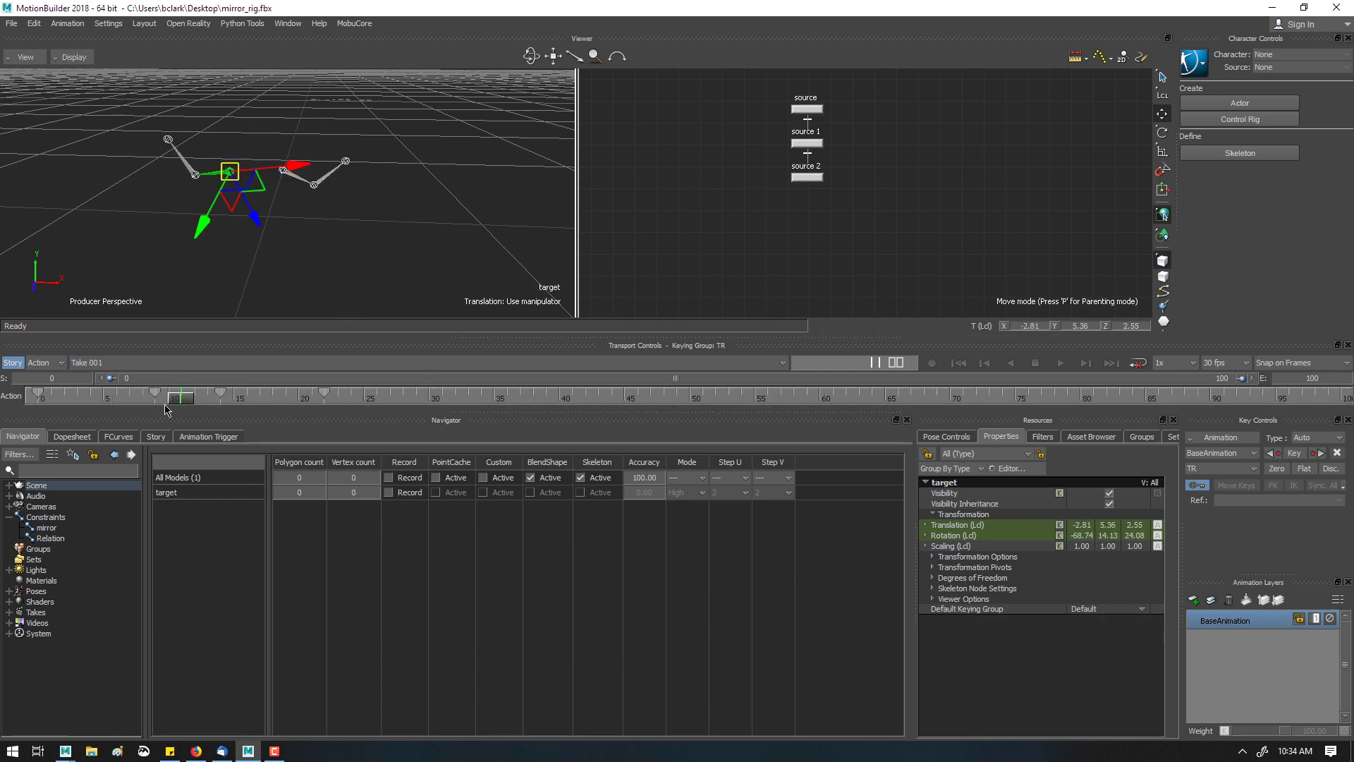
shift+drag(262, 399, 10, 387)
mouse_move(106, 397)
mouse_down()
mouse_move(196, 395)
mouse_move(15, 395)
mouse_move(339, 392)
mouse_move(39, 394)
mouse_move(211, 393)
mouse_move(99, 398)
mouse_move(145, 398)
mouse_move(128, 397)
mouse_up()
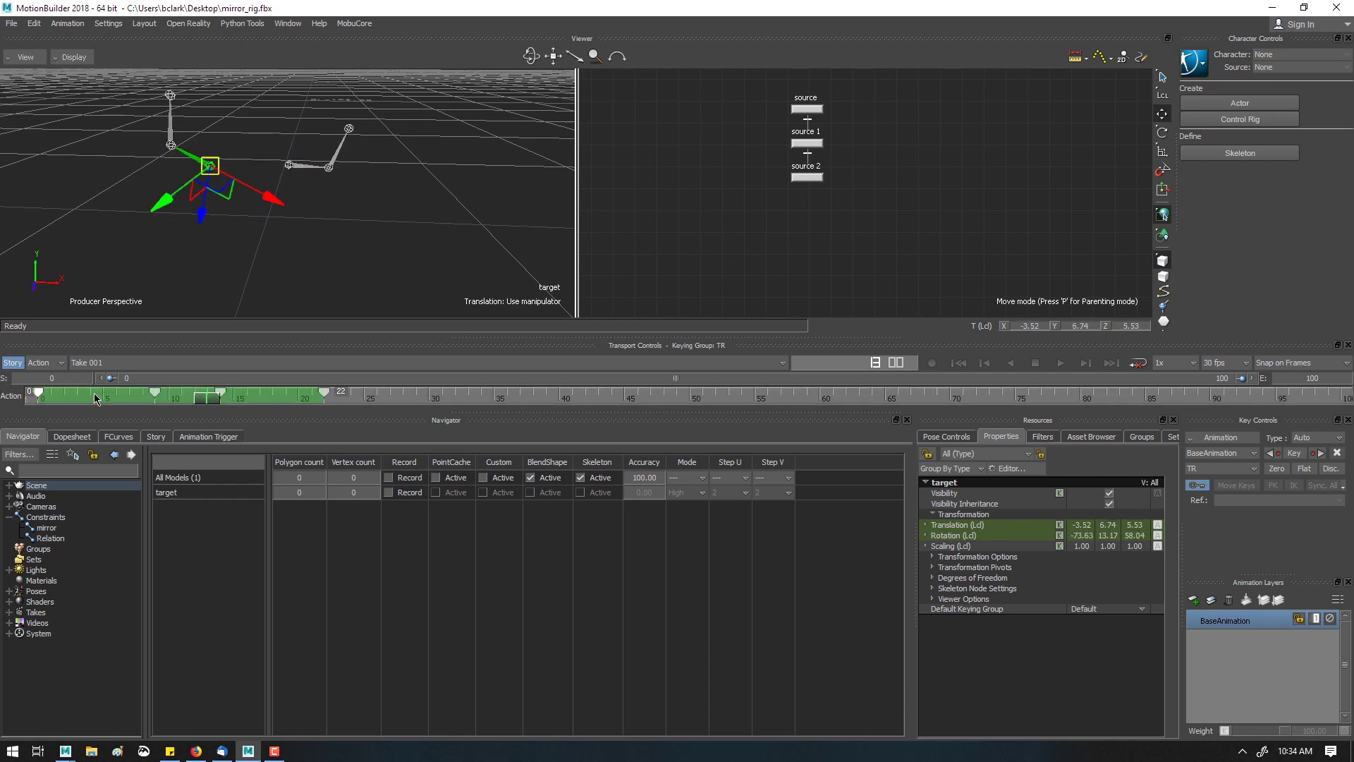
- Select the source root joint and switch its referenced mirror Active property on
click(355, 150)
click(304, 166)
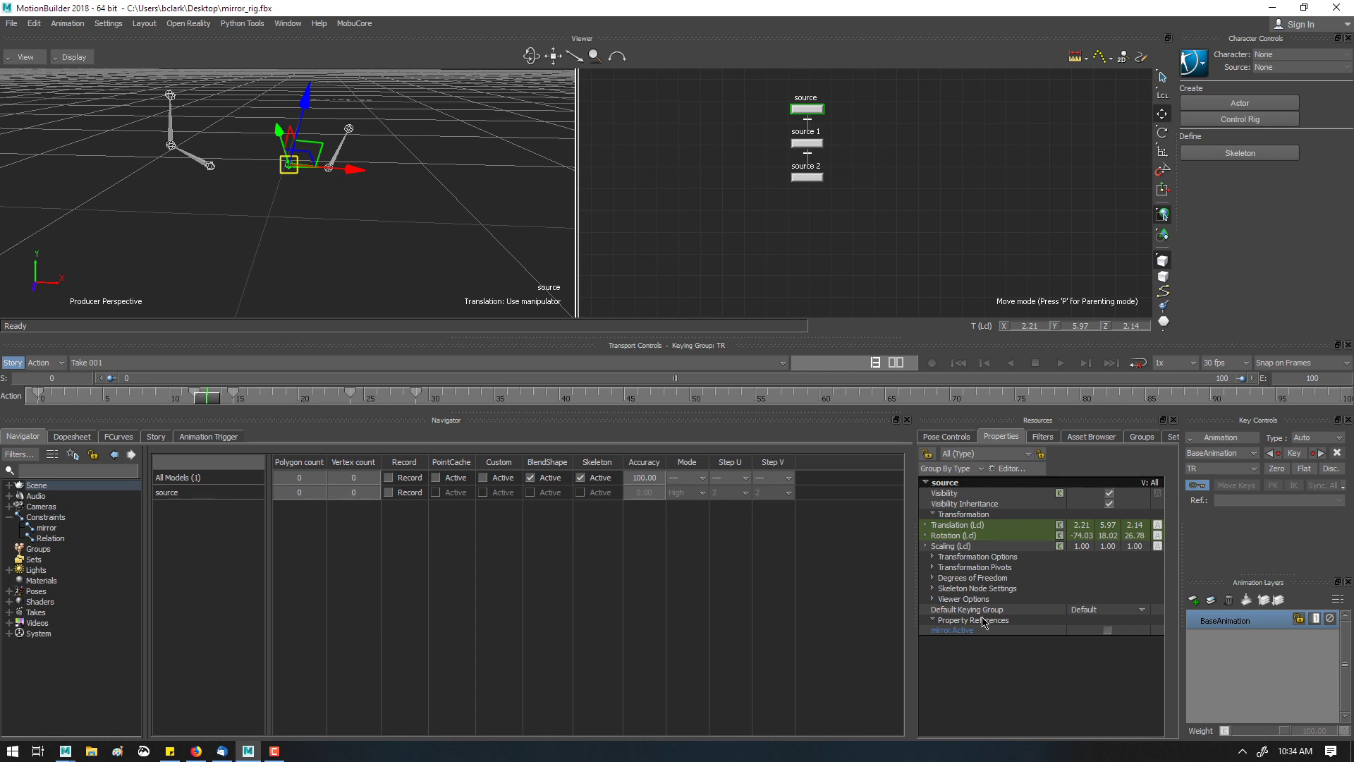
click(1106, 629)
click(1106, 629)
click(1106, 629)
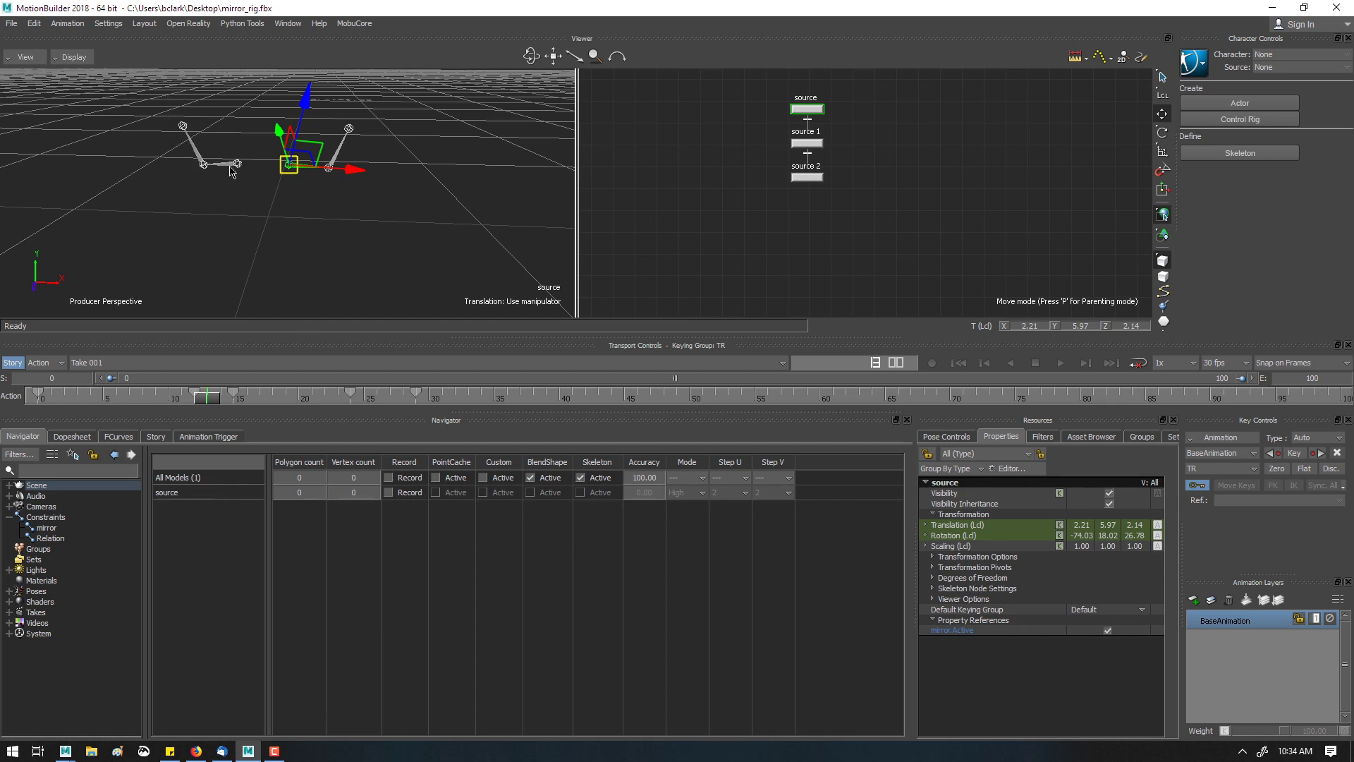
- Select all three target joints and key their mirrored pose at about frame 13
click(238, 203)
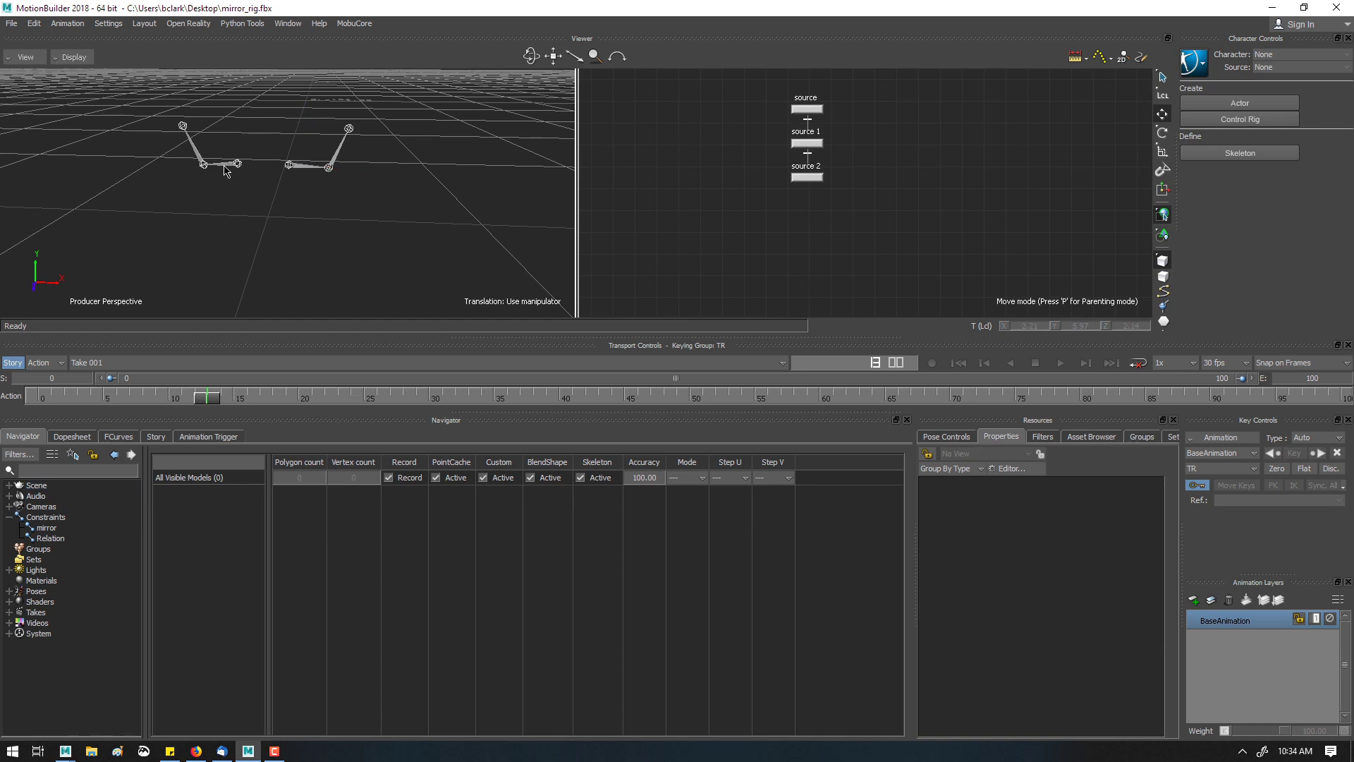
double_click(224, 170)
key(k)
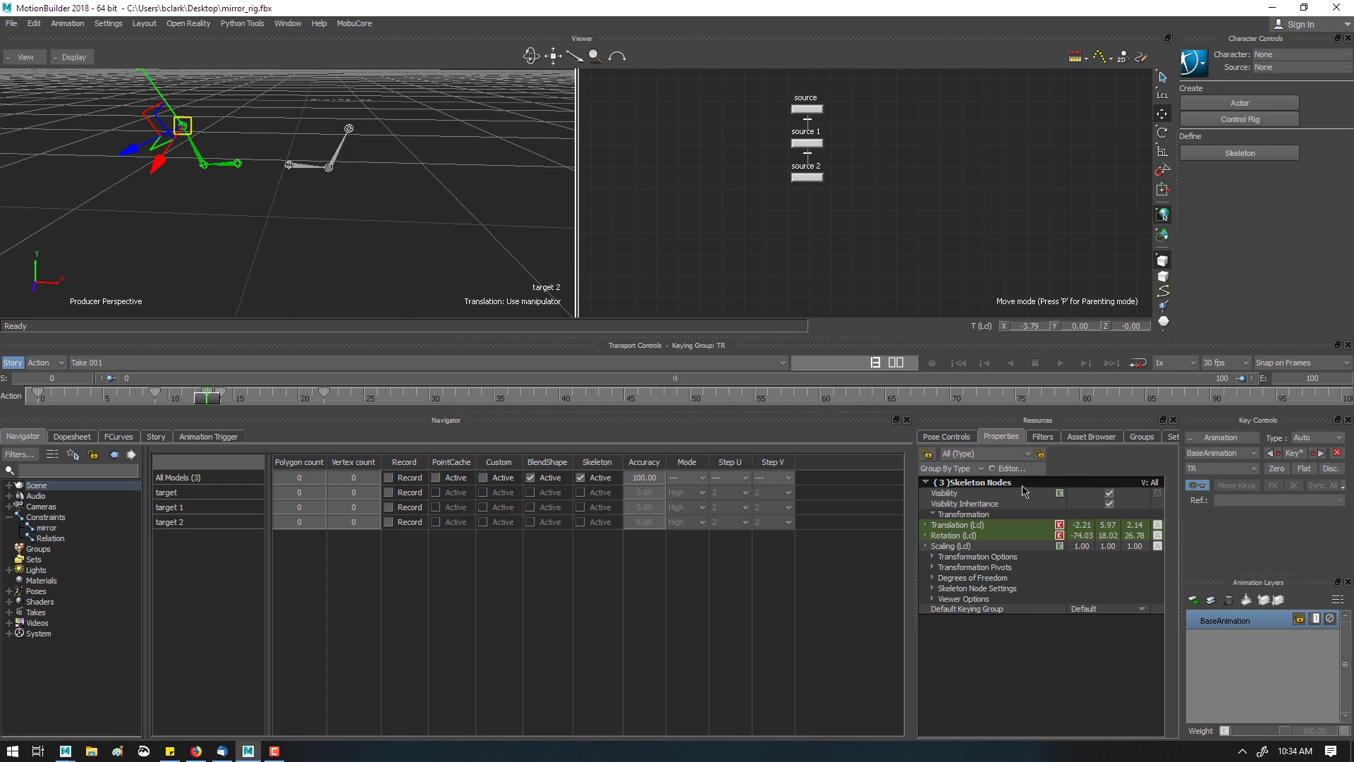
- Examine the TR keying group in the Property Editor with the source joints selected, and close the editor
click(1010, 469)
click(569, 368)
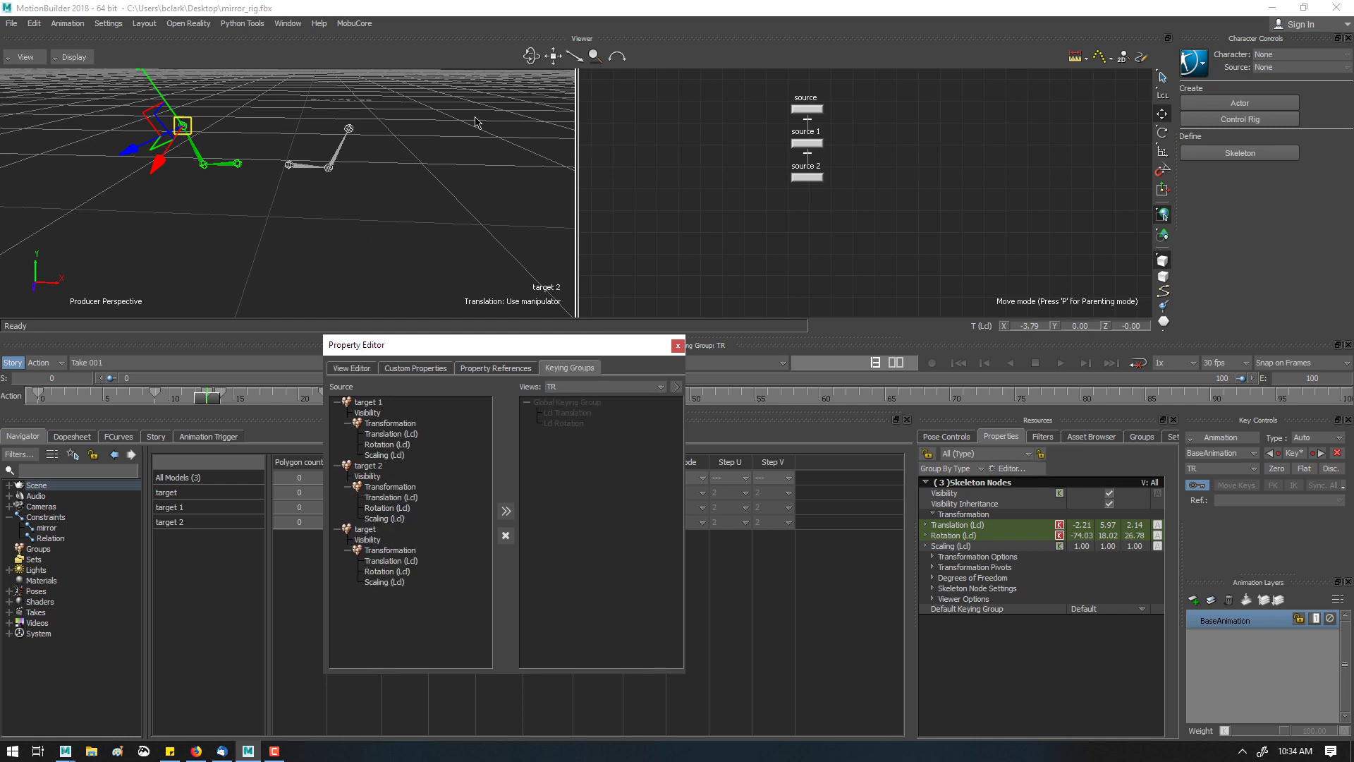
drag(279, 111, 364, 200)
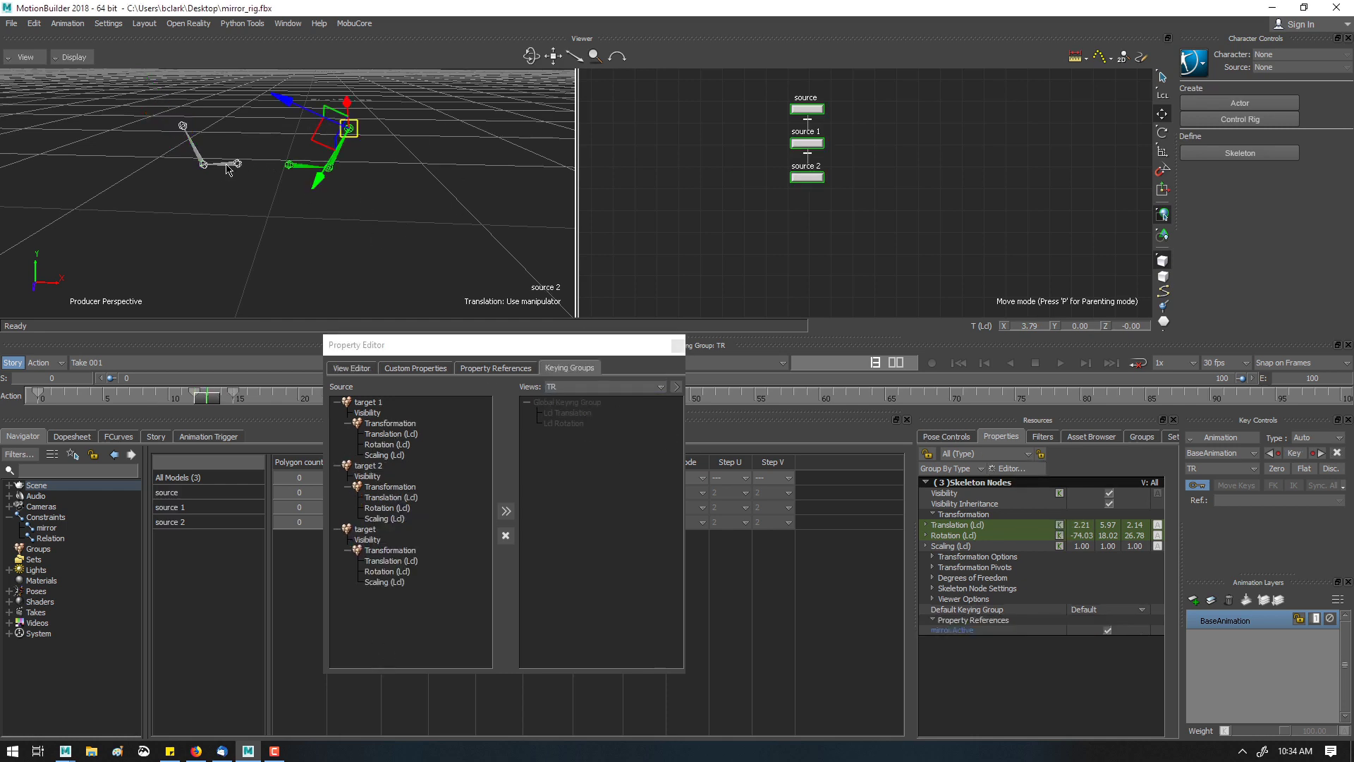
click(659, 387)
click(613, 505)
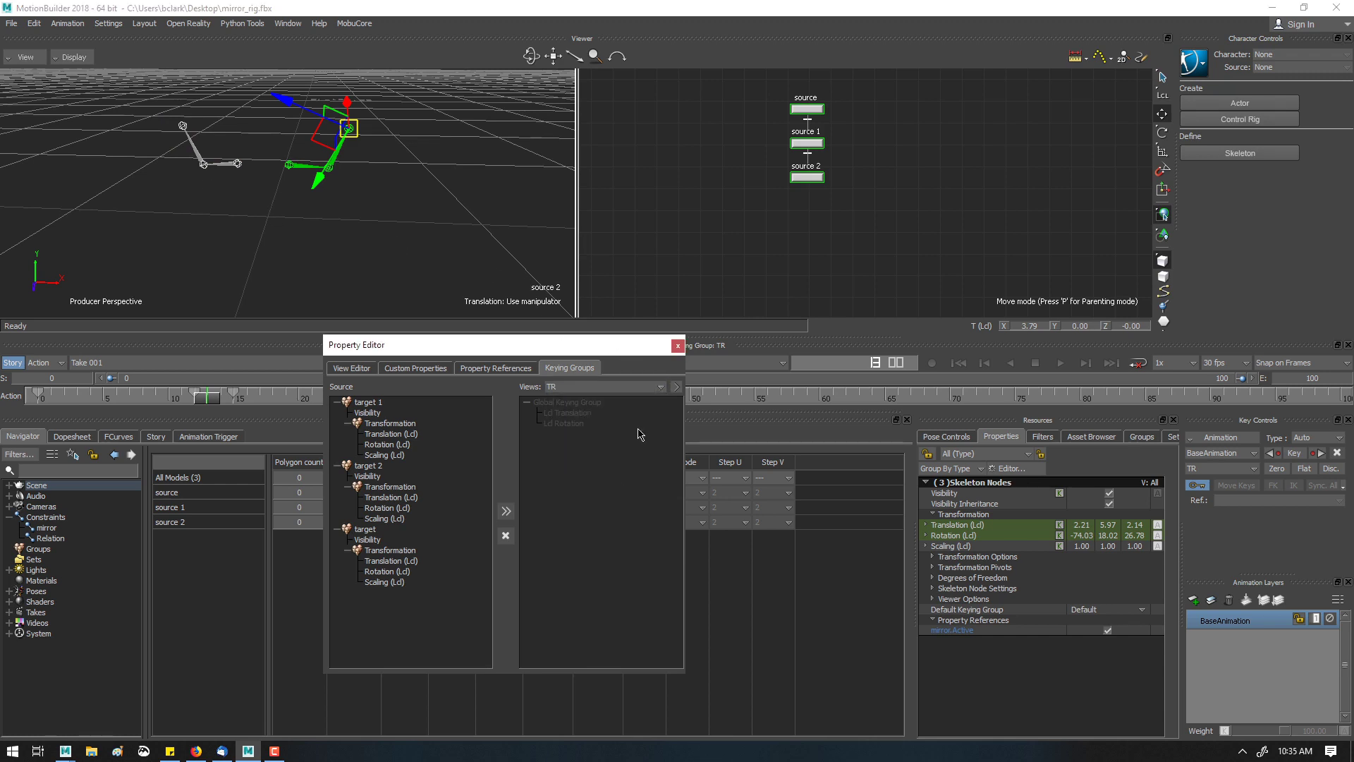
click(675, 347)
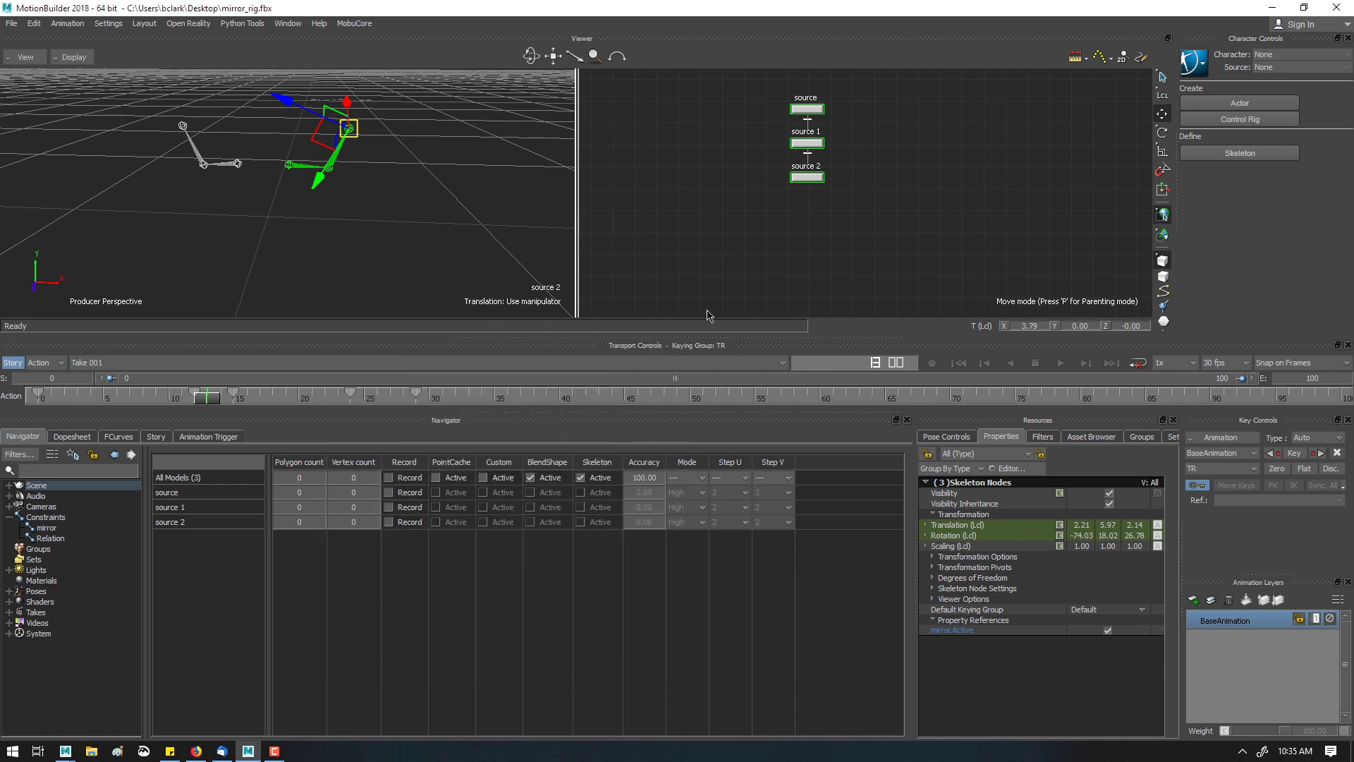
- Examine both arms in the perspective view and the mirror relation's connections between the source and target joints
click(541, 230)
alt+drag(356, 268, 297, 240)
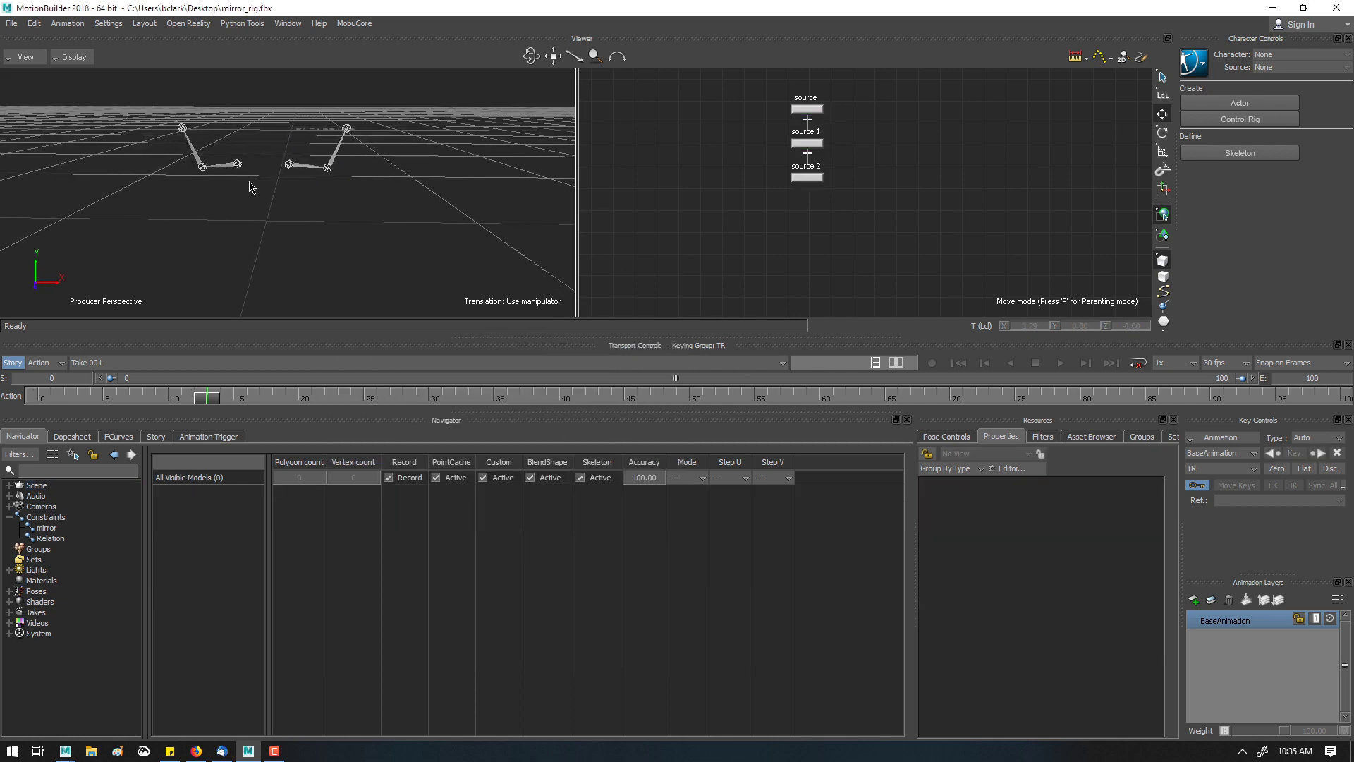
alt+right_drag(249, 182, 295, 185)
alt+drag(295, 190, 291, 197)
alt+middle_drag(261, 177, 266, 205)
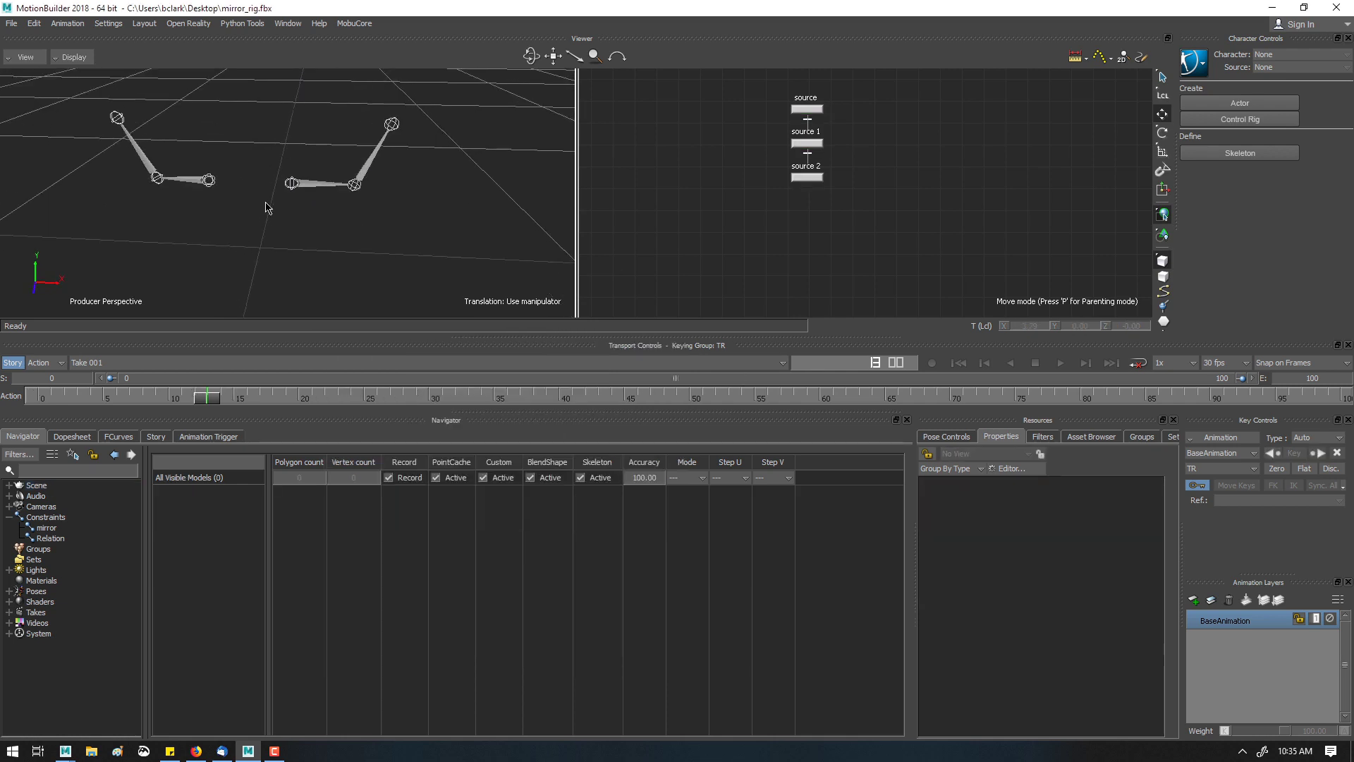
click(47, 528)
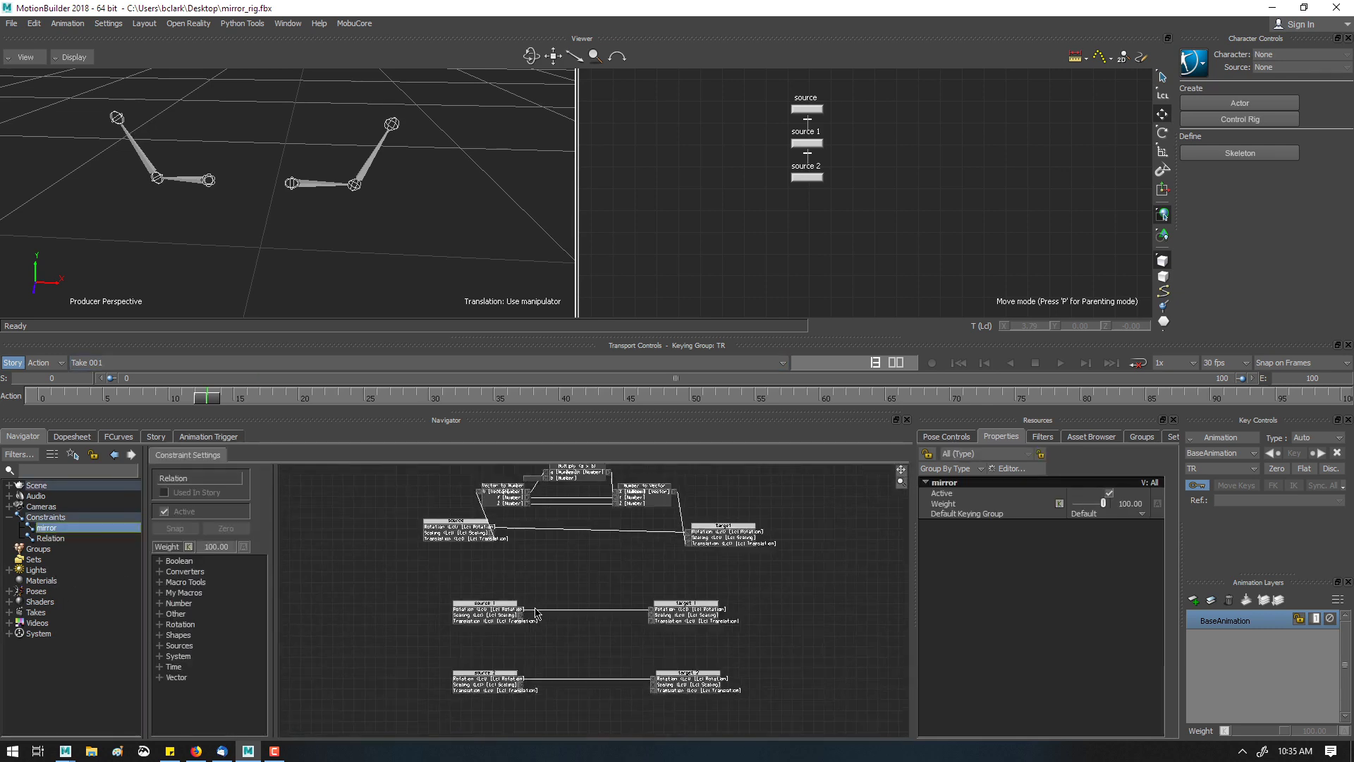
alt+right_drag(535, 608, 707, 299)
alt+middle_drag(577, 576, 556, 505)
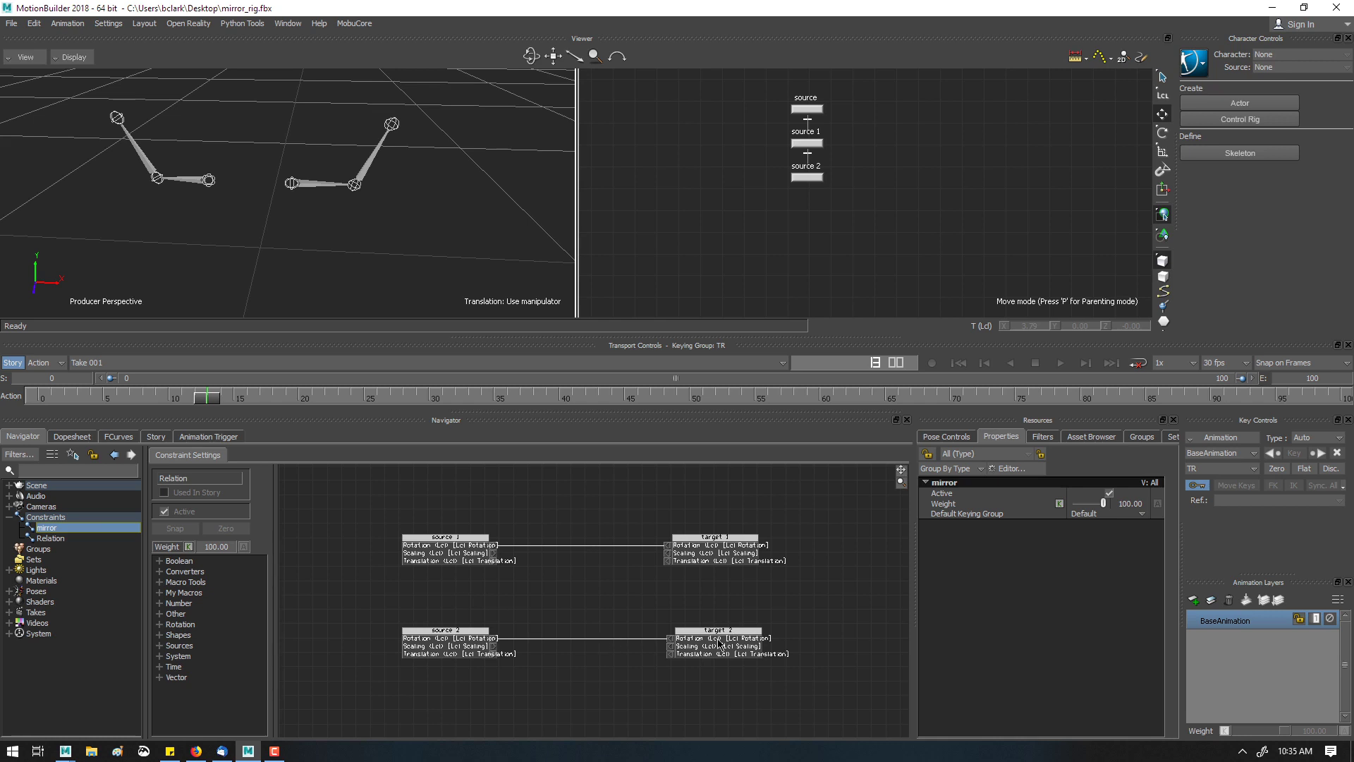
scroll(604, 568, up, 5)
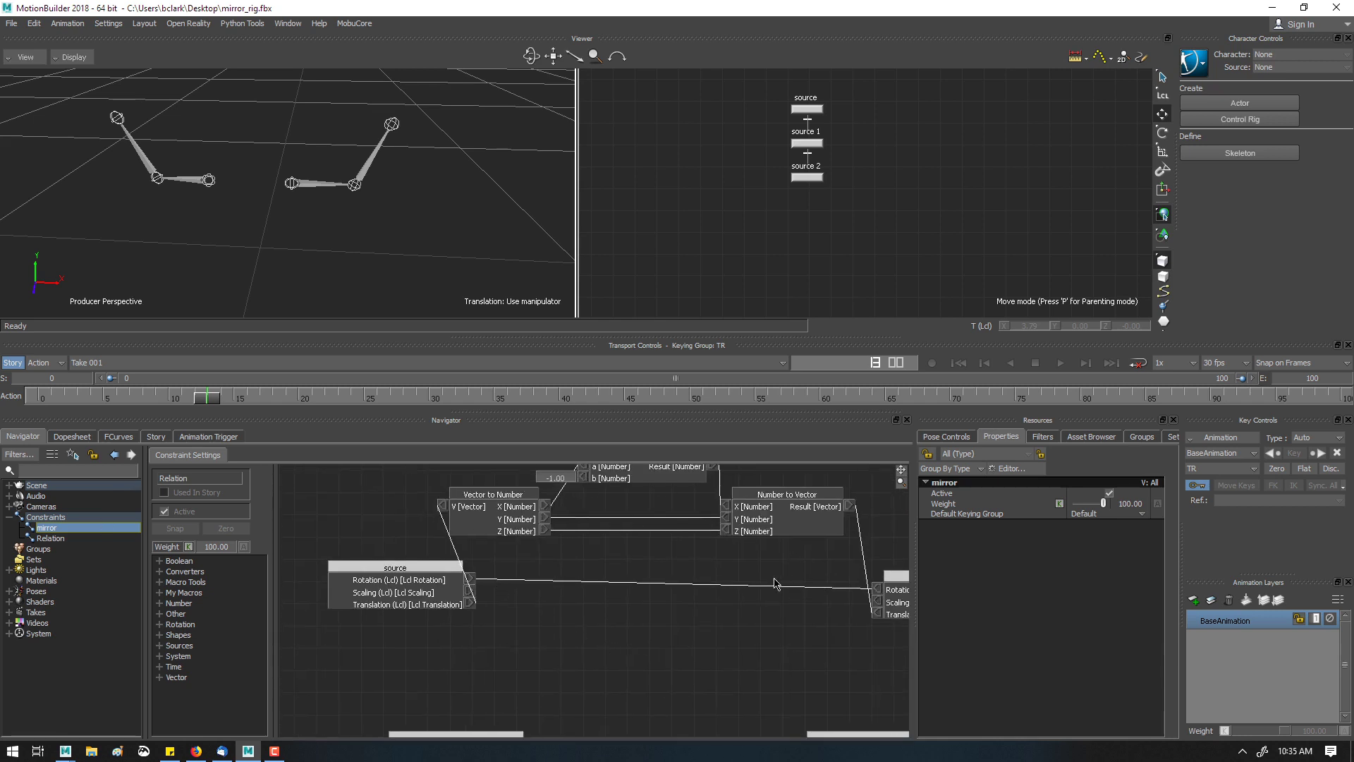
alt+middle_drag(718, 600, 650, 612)
- Open the empty Relation constraint and add the source, source 1 and source 2 joints to it as senders
click(49, 538)
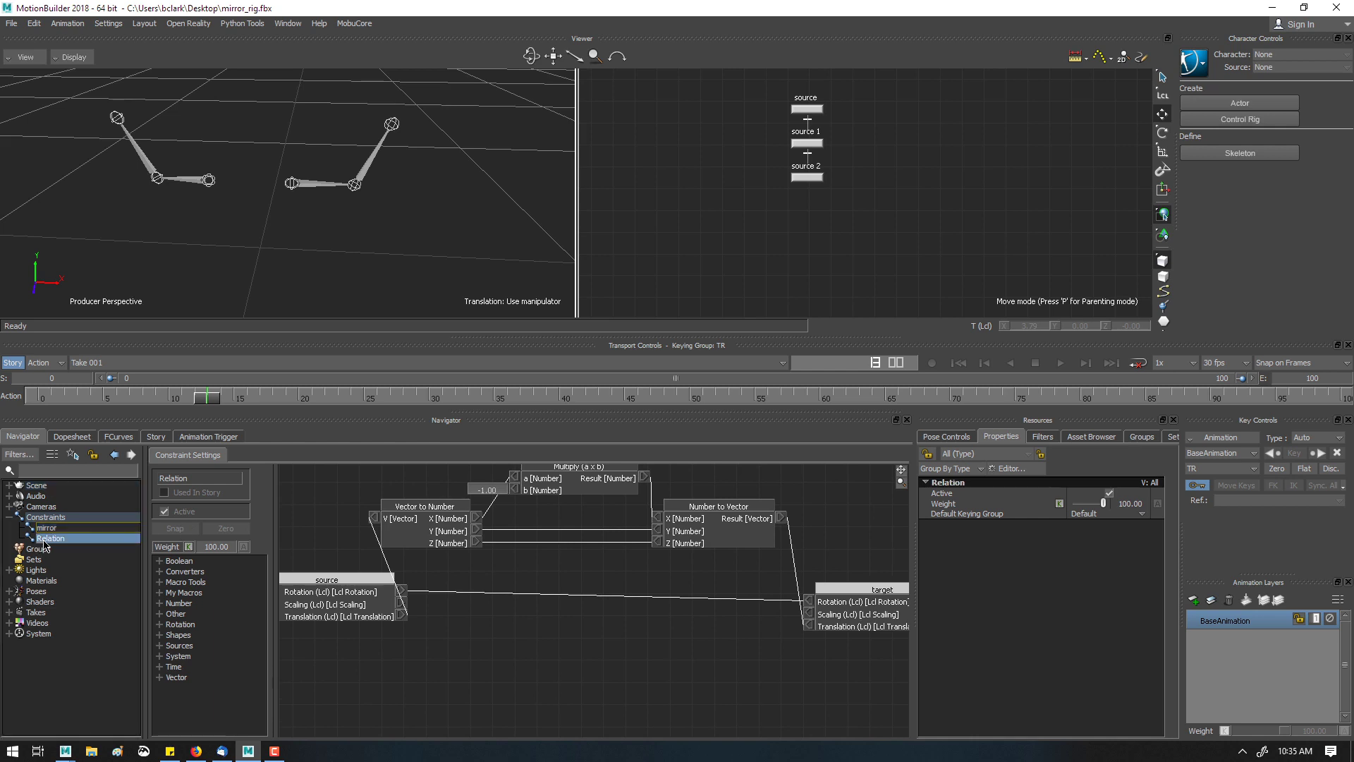
key(a)
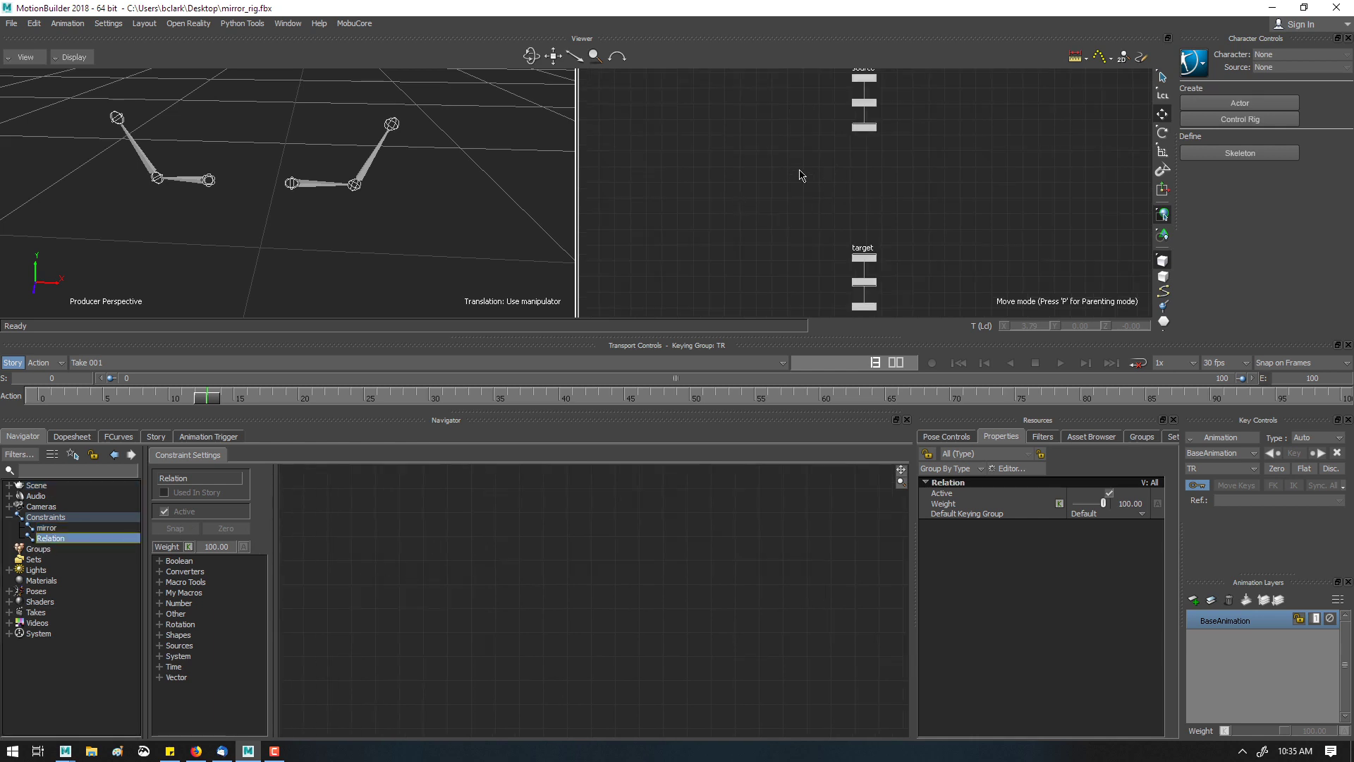
shift+drag(802, 176, 788, 197)
drag(813, 99, 862, 162)
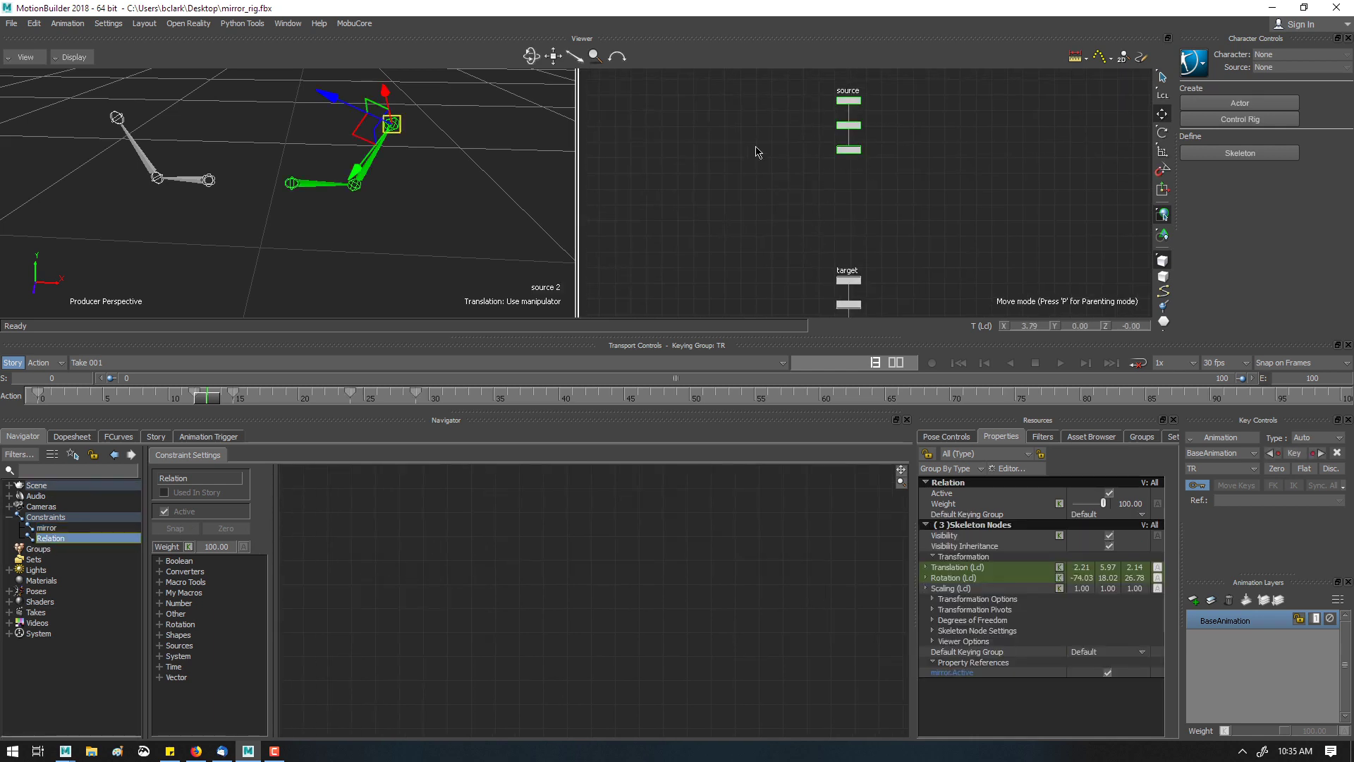
alt+drag(749, 147, 414, 554)
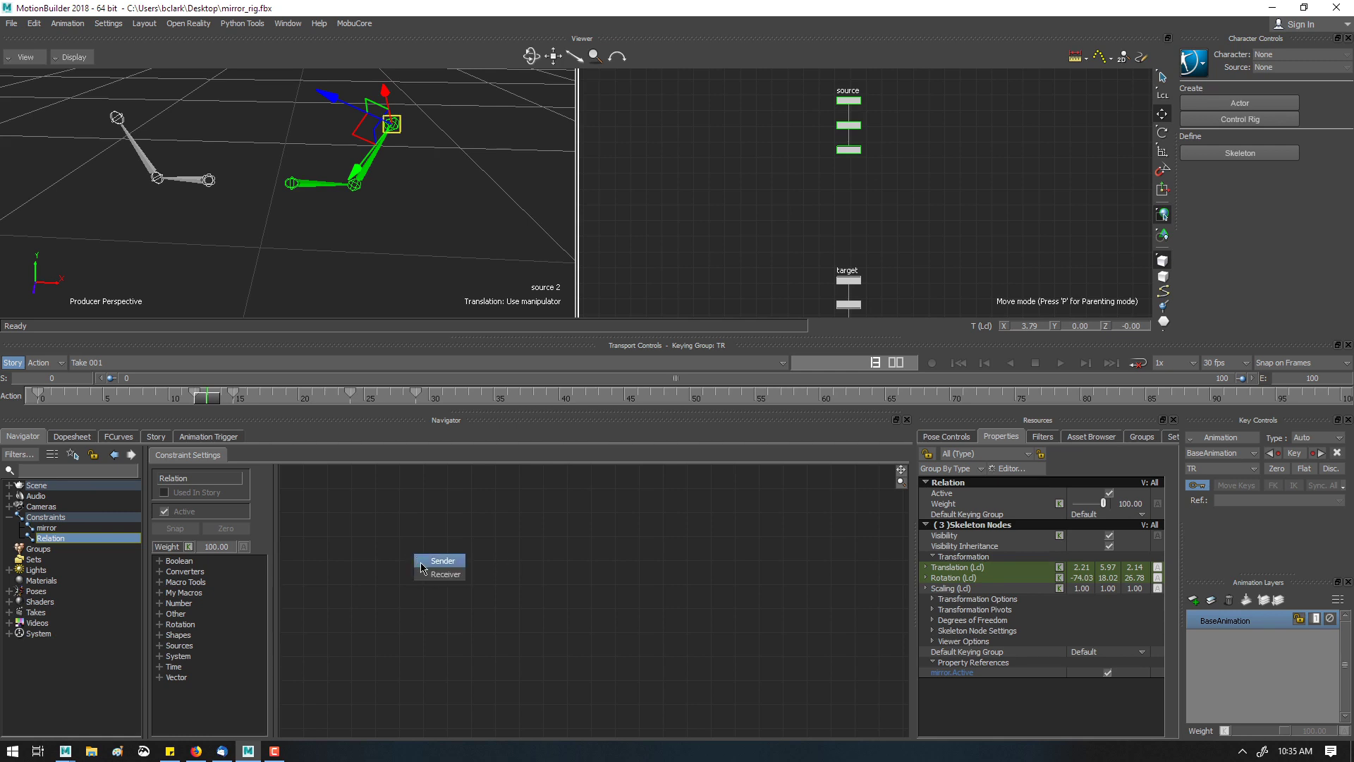
click(421, 563)
- Add the target, target 1 and target 2 joints as receivers and place them opposite the source nodes
shift+drag(594, 586, 565, 538)
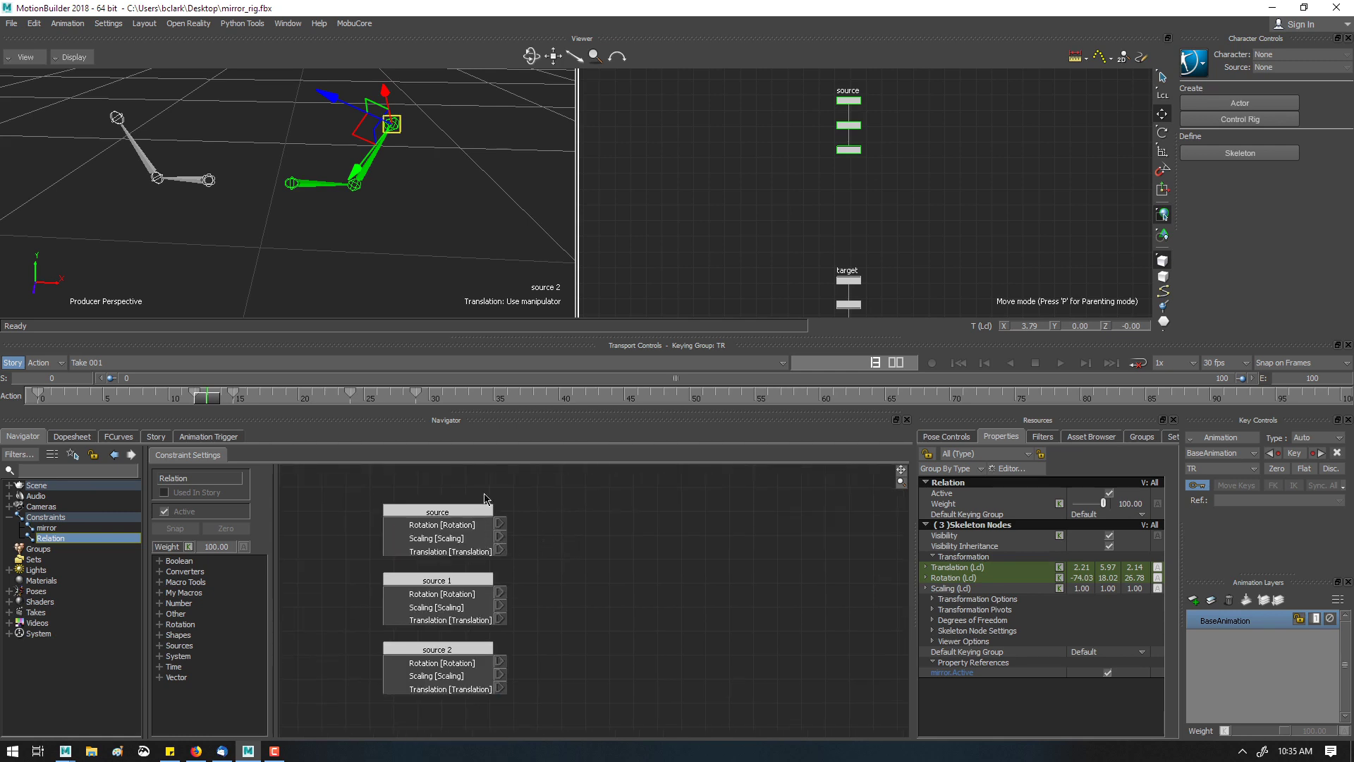
drag(471, 490, 527, 699)
click(559, 661)
shift+drag(657, 590, 653, 584)
shift+drag(733, 200, 695, 536)
click(714, 156)
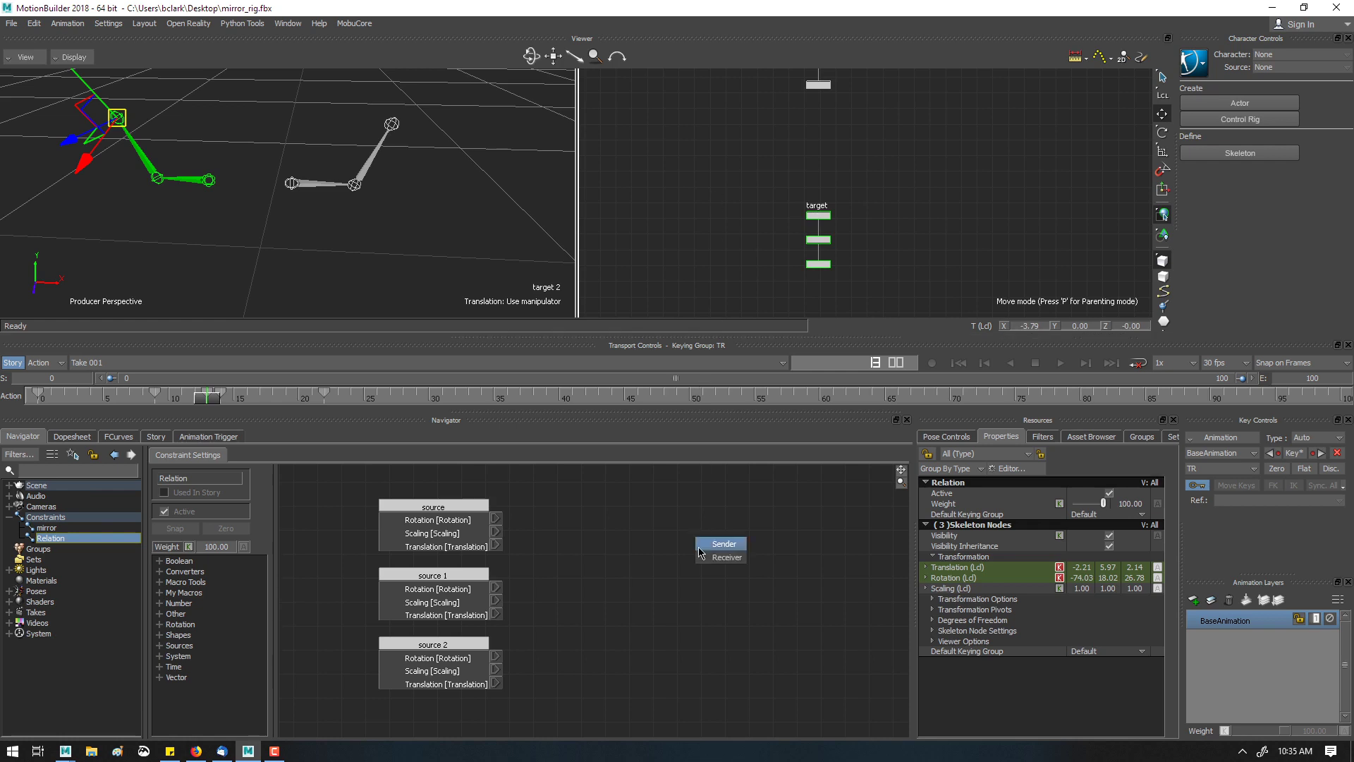
click(705, 557)
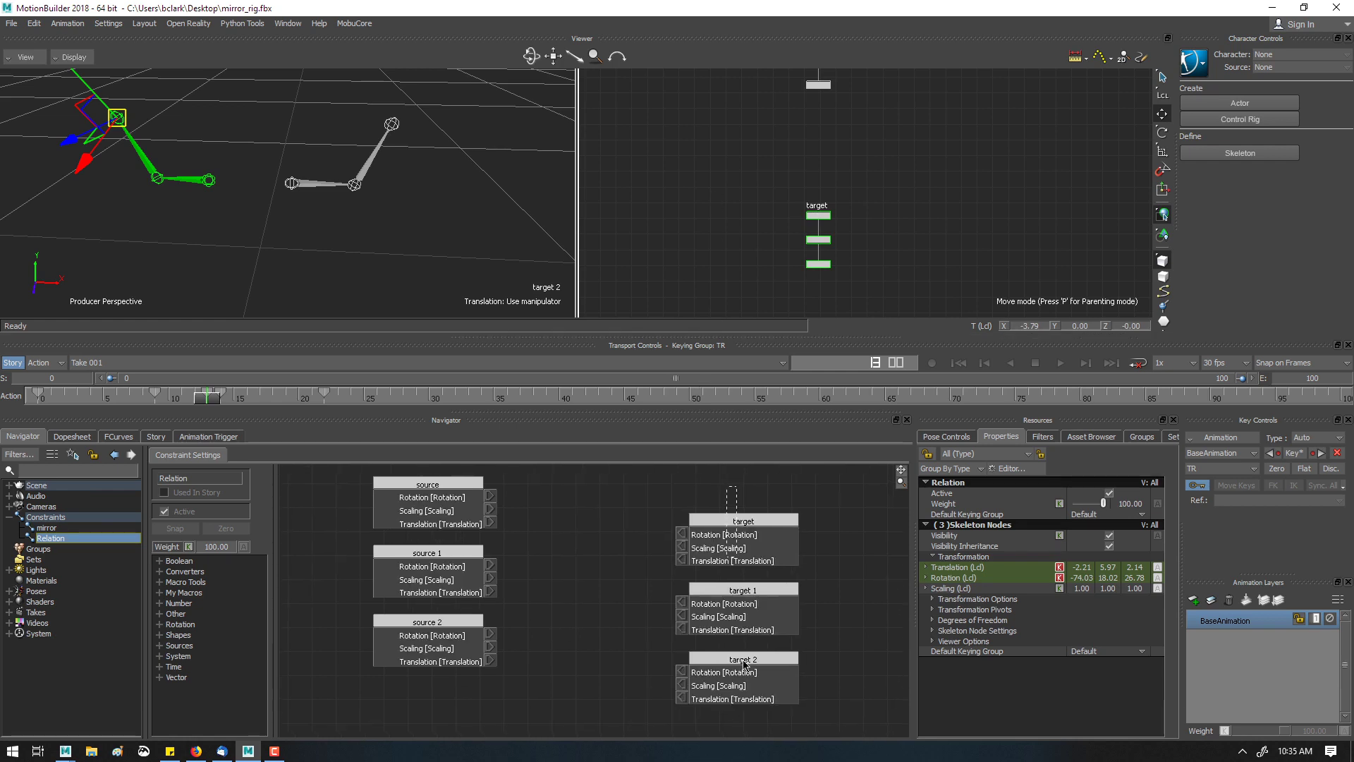
drag(738, 547, 727, 504)
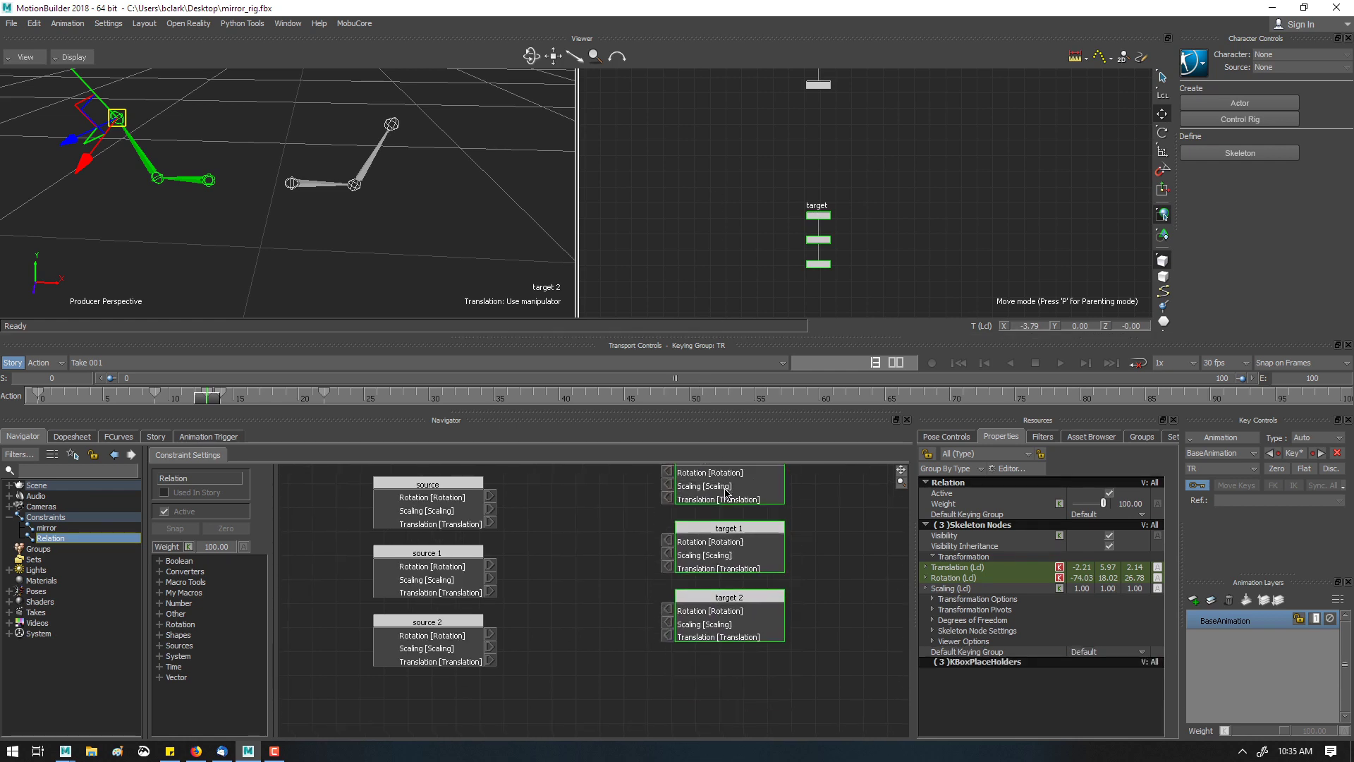
- Switch all six source and target nodes in the Relation constraint to local transformations
click(575, 522)
drag(366, 487, 761, 712)
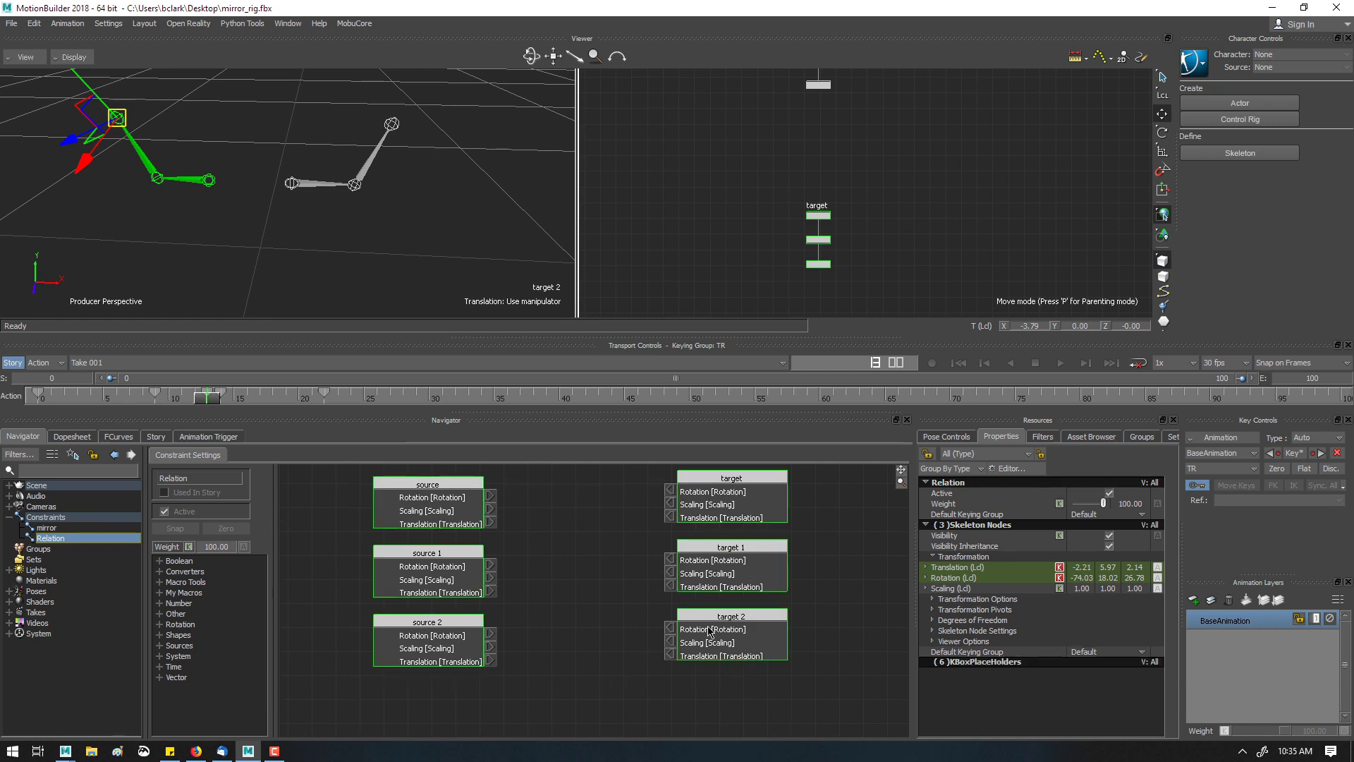
right_click(710, 631)
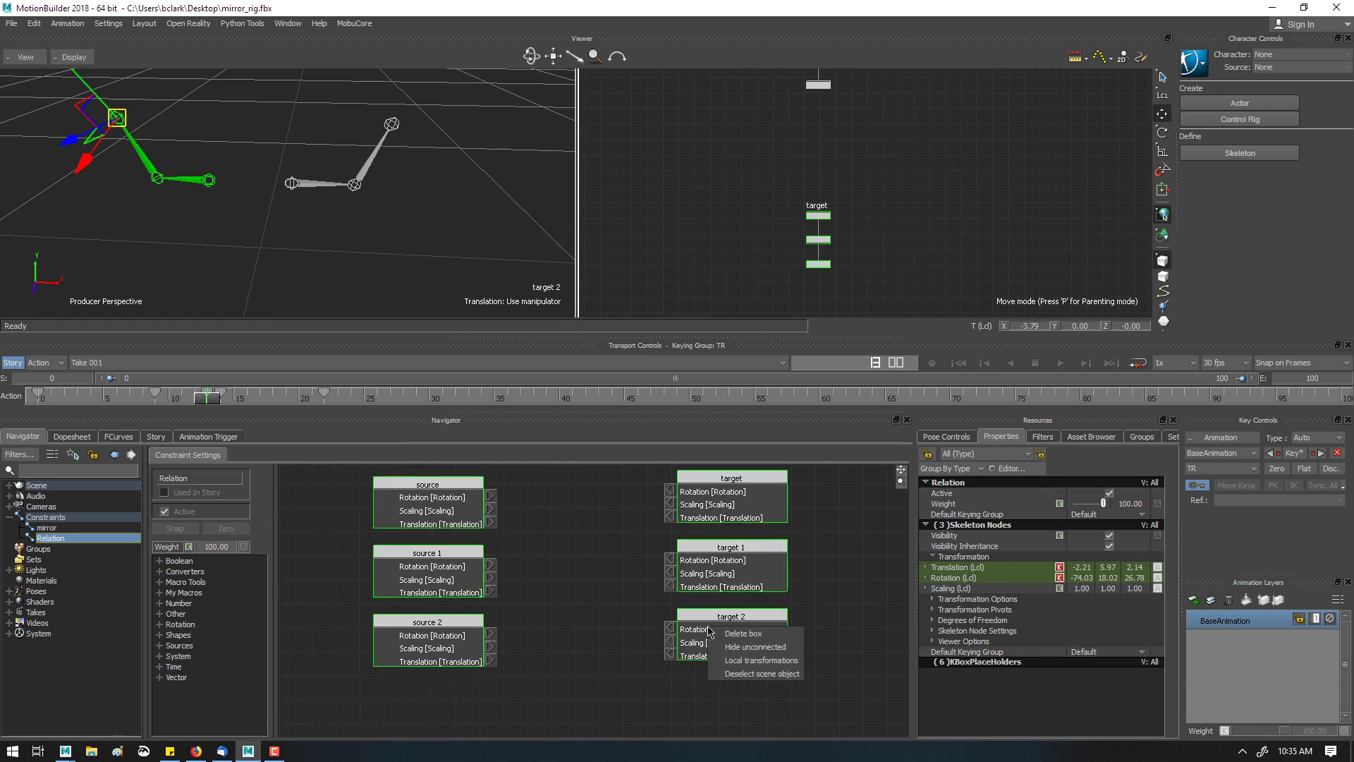
click(726, 661)
click(617, 657)
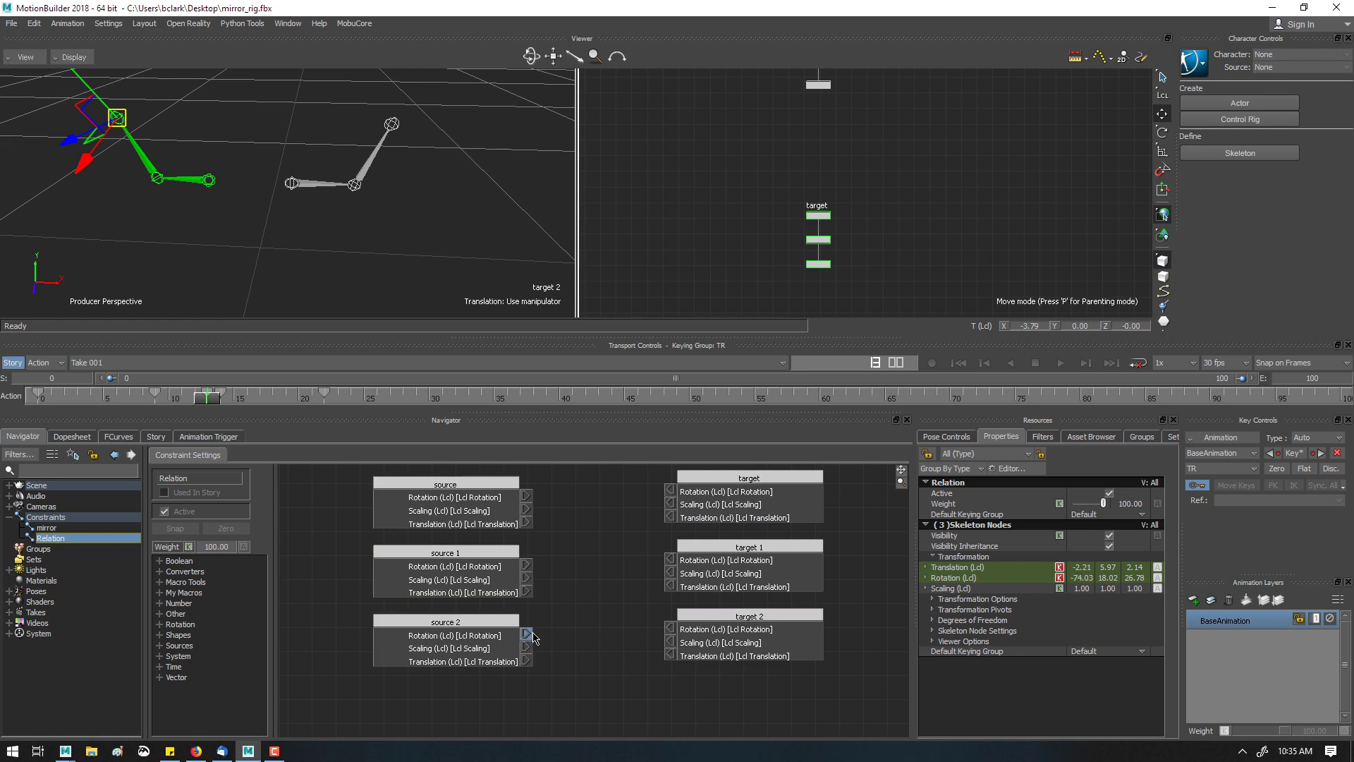
- Connect the local rotation of each source node to its matching target node, and deactivate the Relation constraint
drag(525, 633, 670, 636)
drag(525, 565, 670, 562)
shift+drag(575, 510, 672, 534)
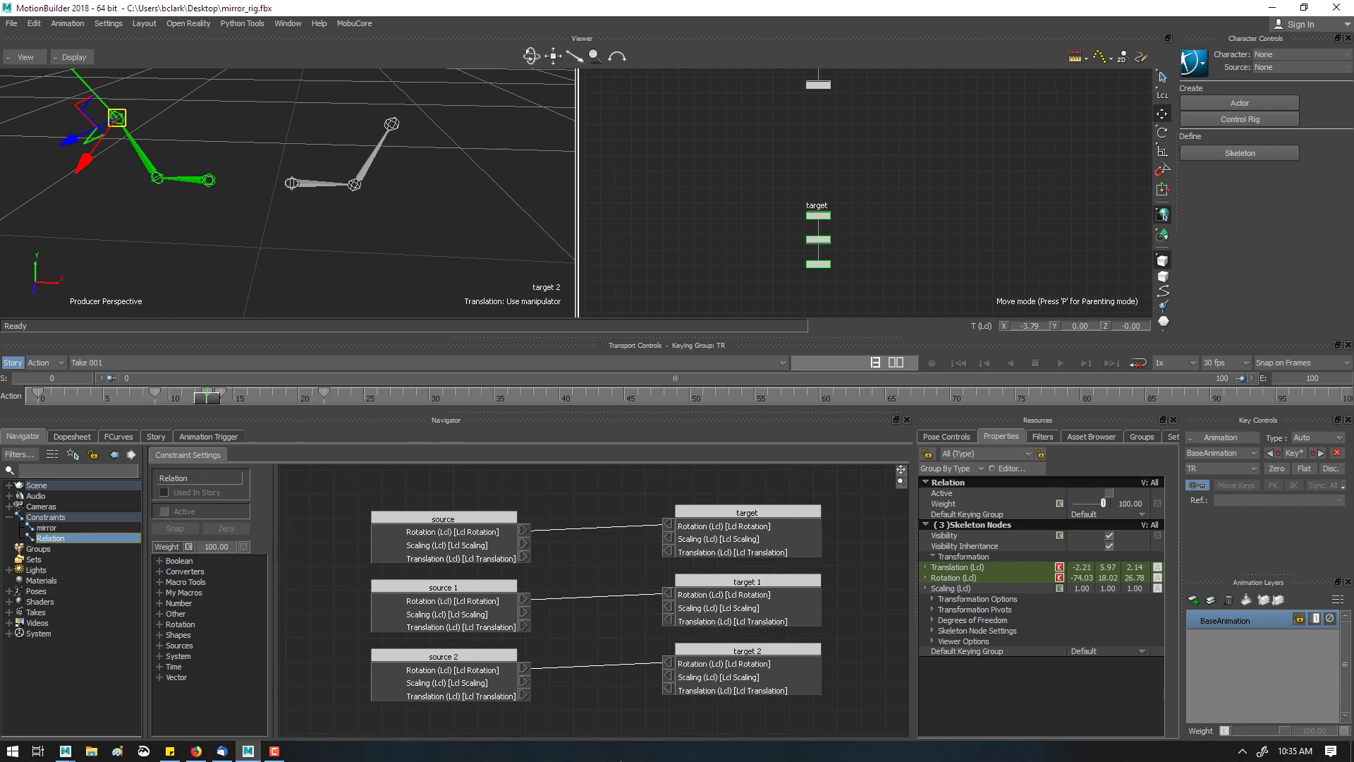
- Move the source and target root nodes away from the lower node pairs to free space around them
drag(476, 552, 450, 543)
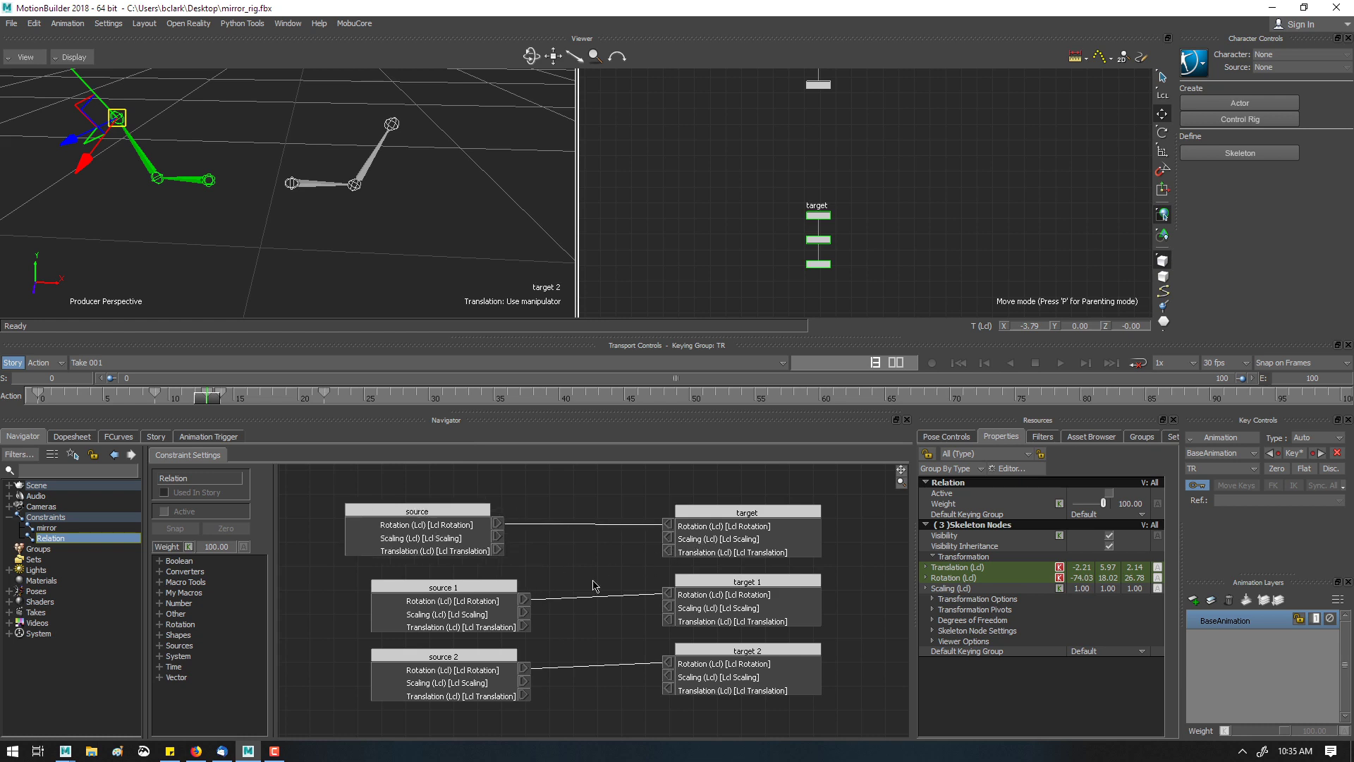
shift+drag(609, 568, 604, 653)
drag(698, 632, 732, 602)
drag(389, 621, 387, 568)
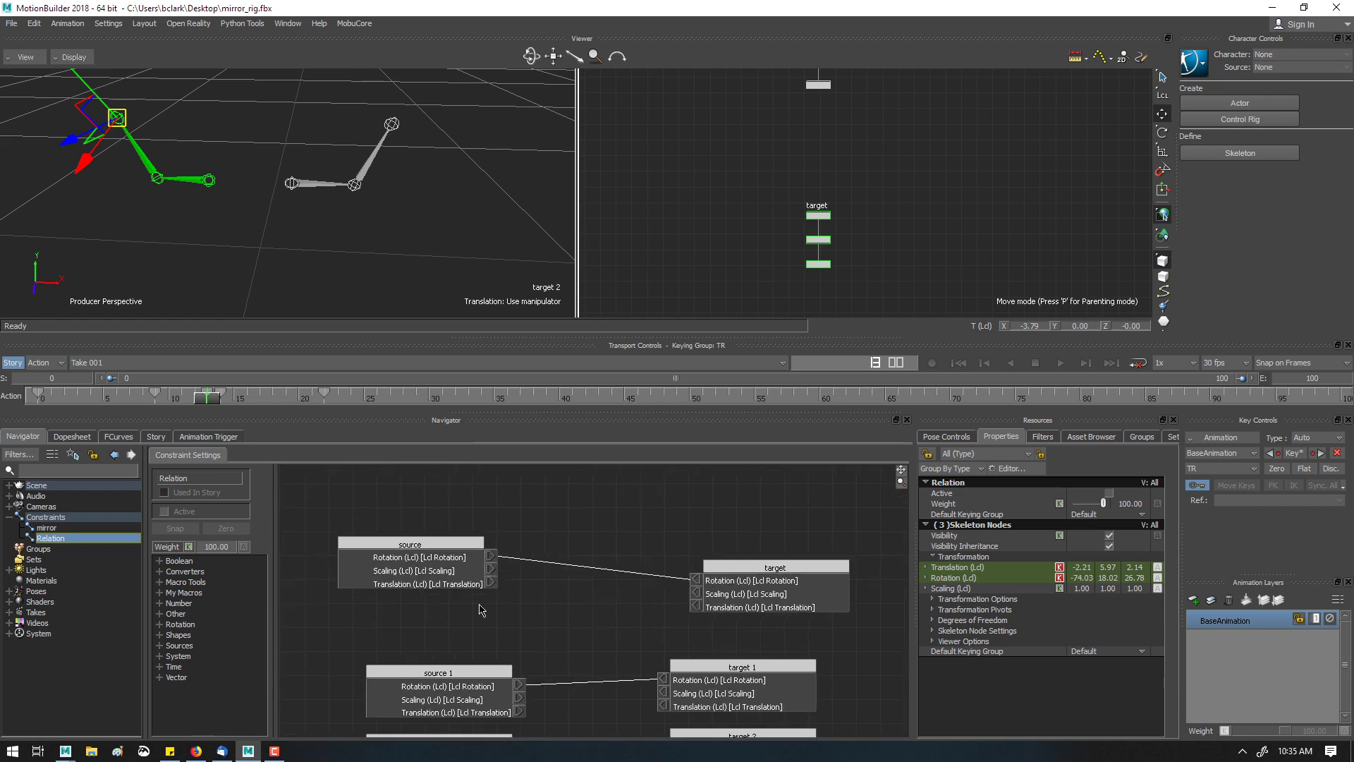
- Try to connect the source node's local translation directly to the target node's, and line the source node up with the target node
drag(490, 583, 697, 607)
drag(490, 584, 695, 608)
drag(420, 564, 430, 586)
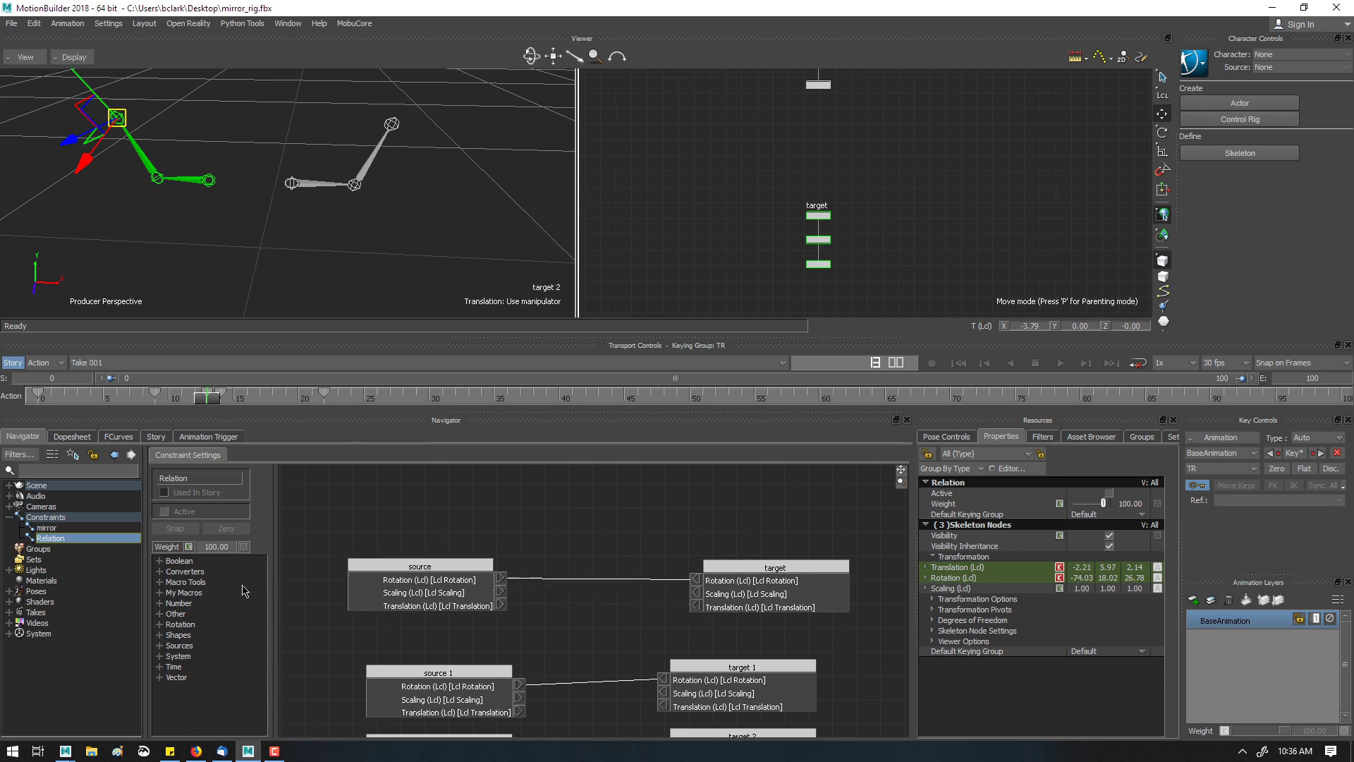
- Open the mirror constraint and display the live values on its source, Vector to Number, Multiply and Number to Vector nodes
click(47, 527)
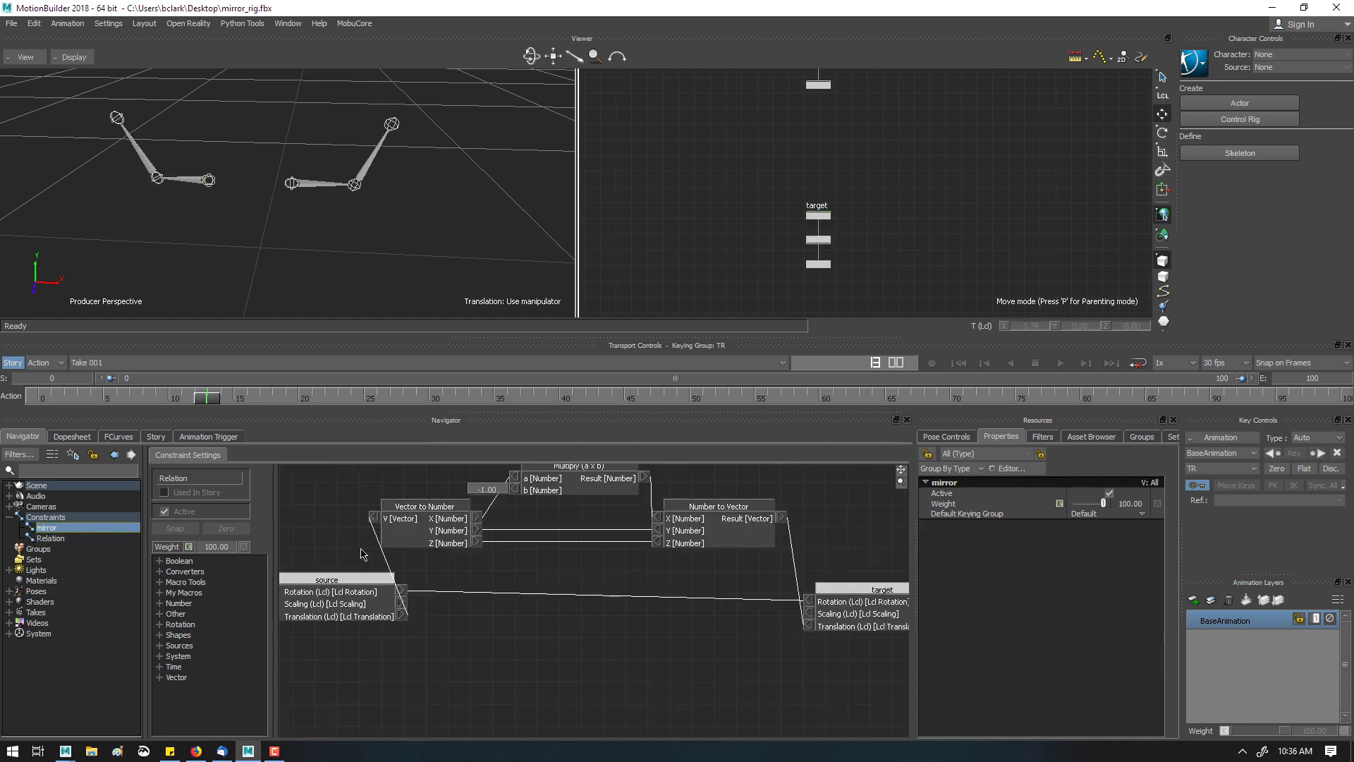
scroll(583, 635, up, 3)
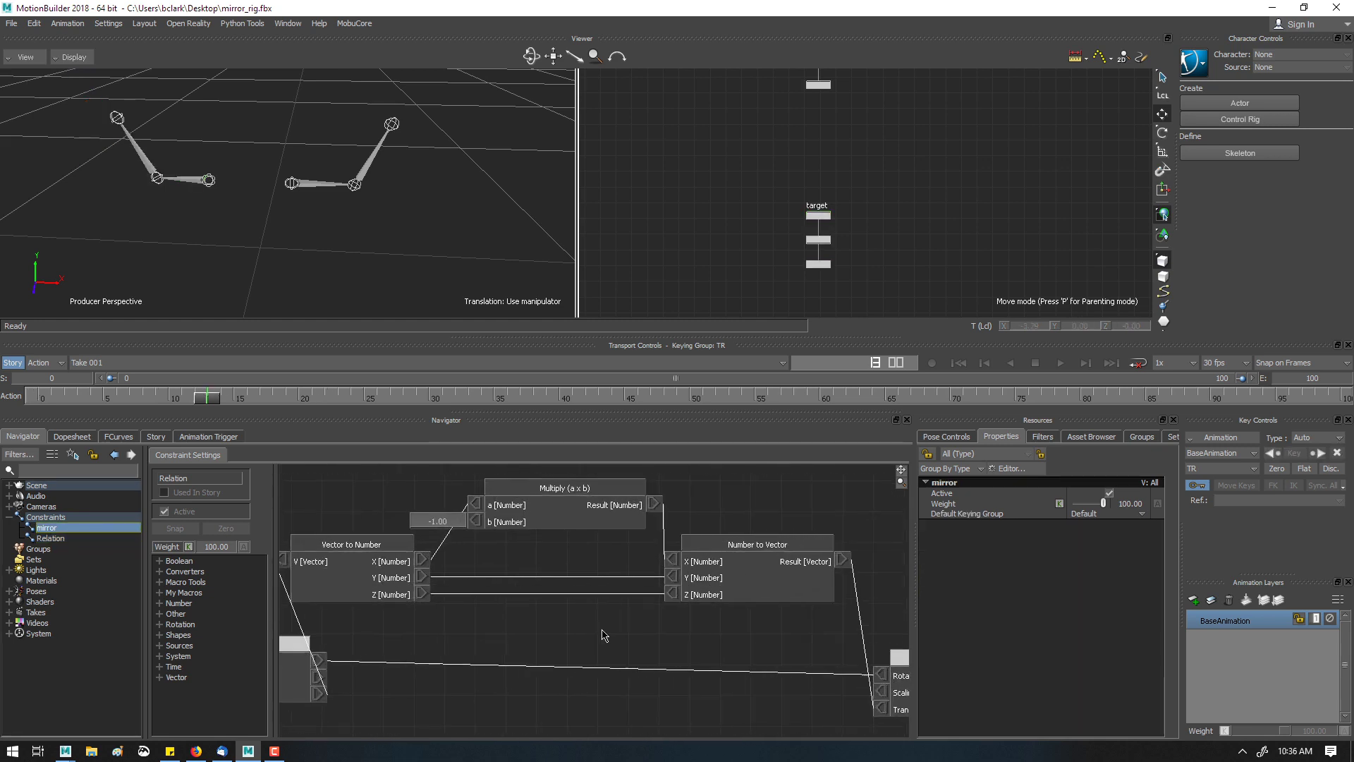
middle_drag(603, 633, 667, 621)
scroll(662, 626, down, 2)
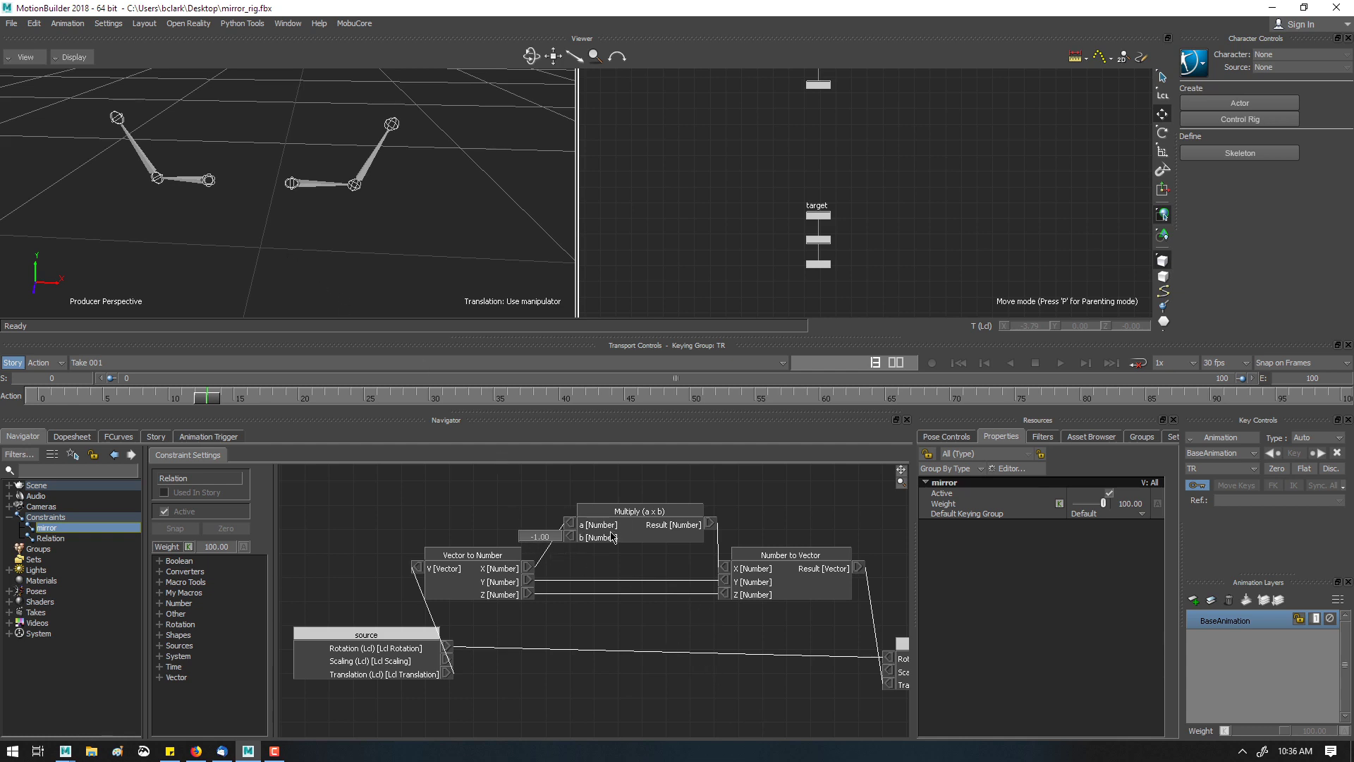
right_click(643, 599)
click(654, 615)
scroll(619, 605, up, 2)
scroll(619, 604, up, 1)
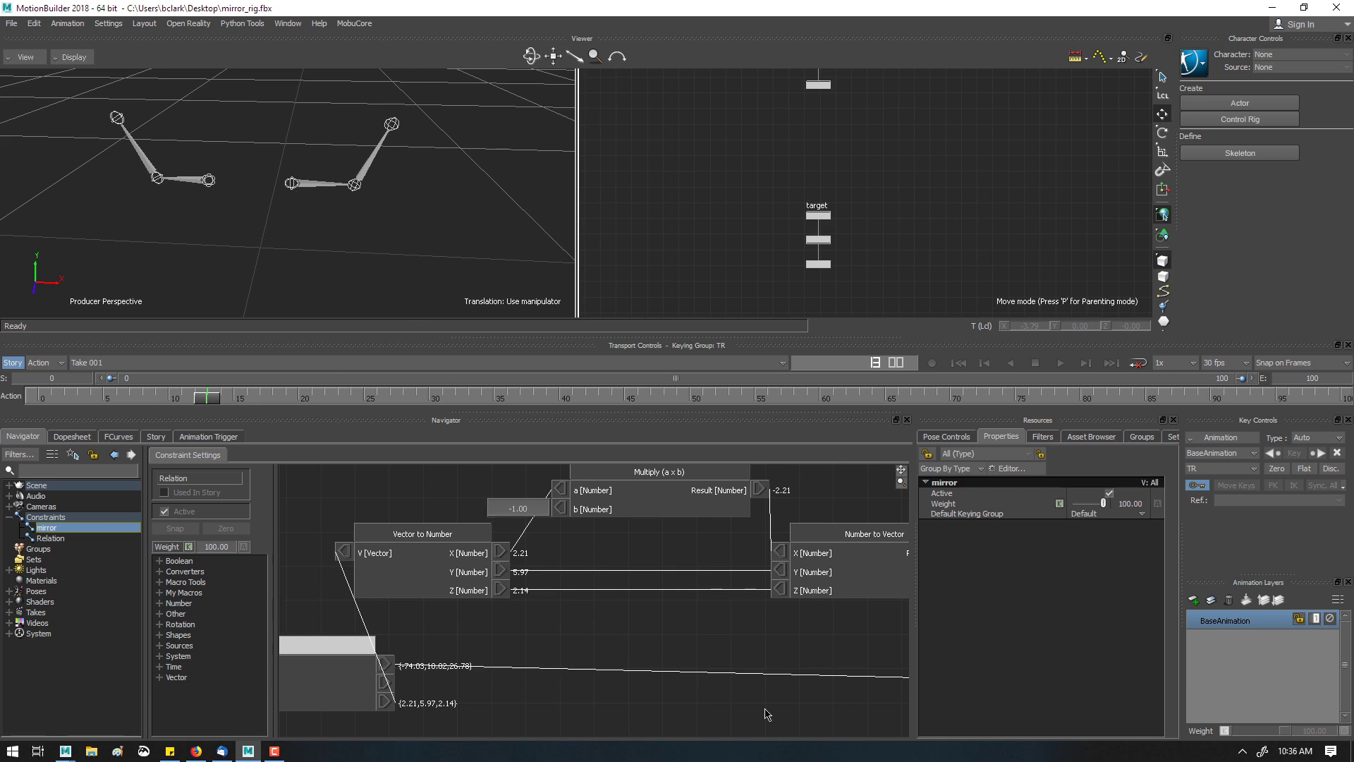
shift+drag(701, 630, 654, 656)
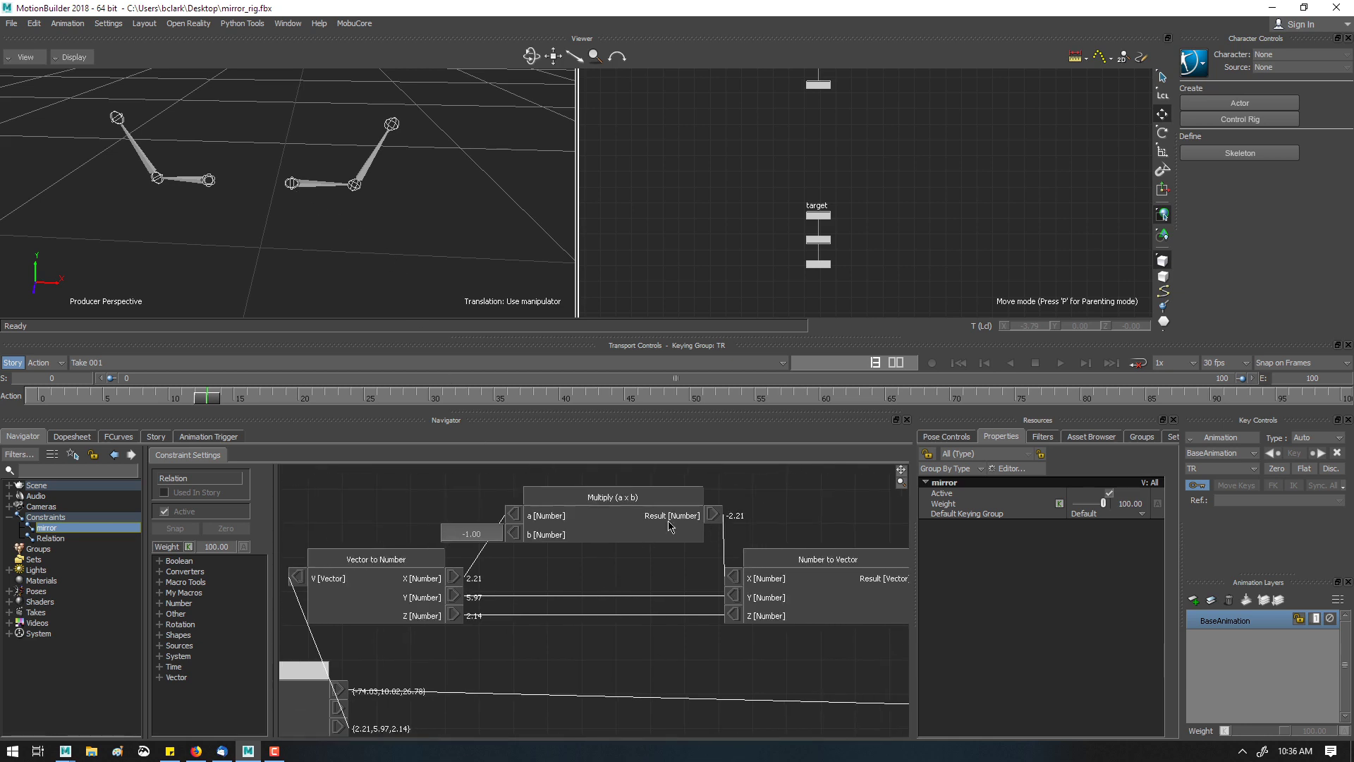
- Select the source root joint and move it to about X 12.57, Y 9.96, Z -5.76
click(292, 185)
drag(346, 189, 347, 148)
ctrl+shift+drag(352, 252, 530, 179)
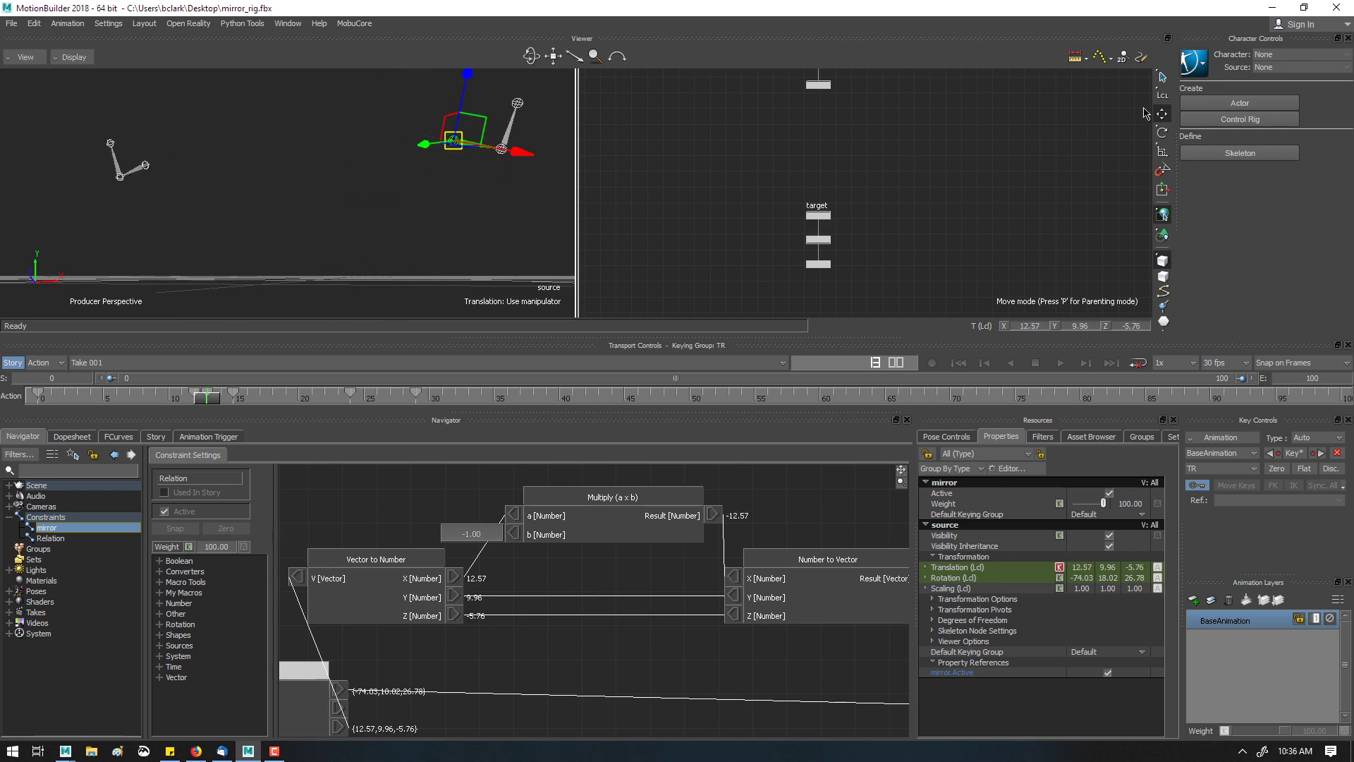
- Switch the manipulator to global space and move the source root joint to about X 12.46, Y -1.21
click(1162, 95)
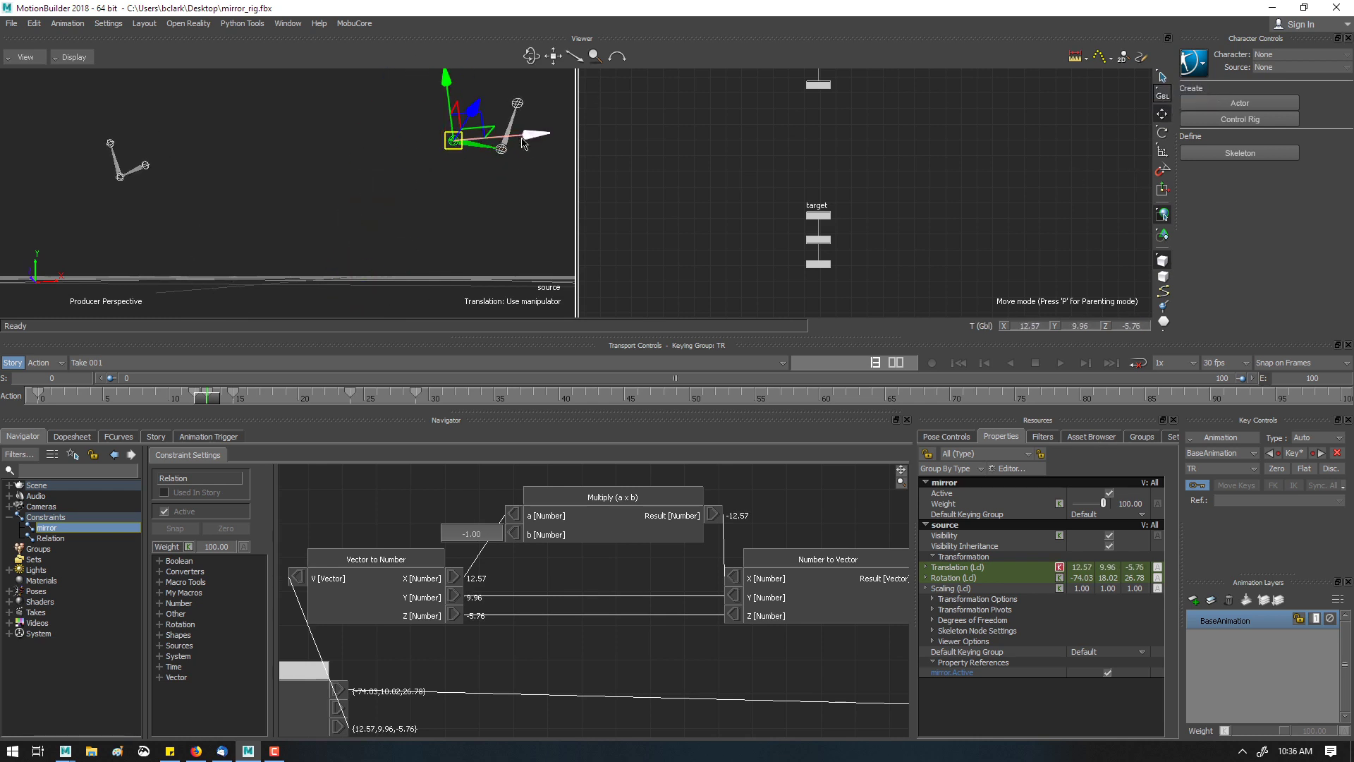
mouse_move(522, 138)
mouse_down()
mouse_move(677, 144)
mouse_move(471, 144)
mouse_move(520, 139)
mouse_up()
drag(447, 80, 466, 243)
shift+drag(620, 602, 491, 596)
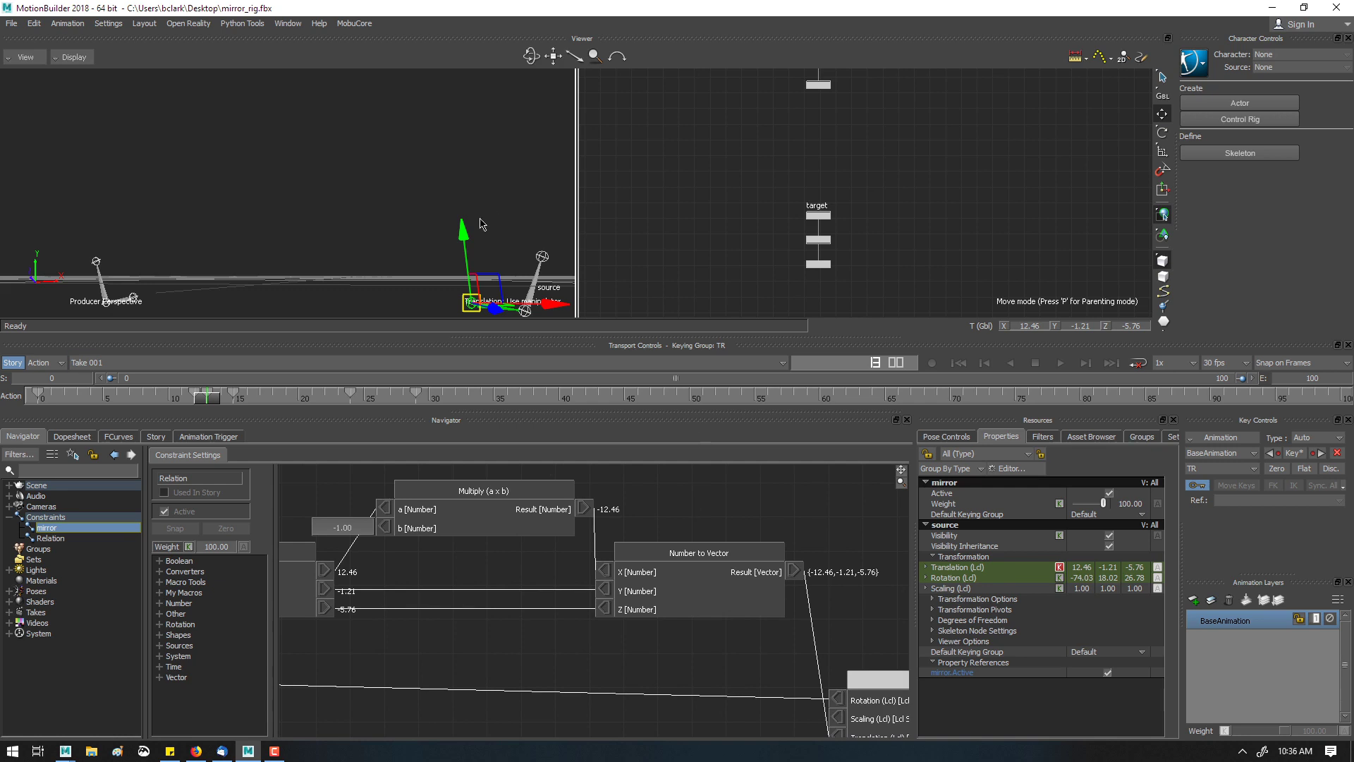
scroll(628, 624, down, 4)
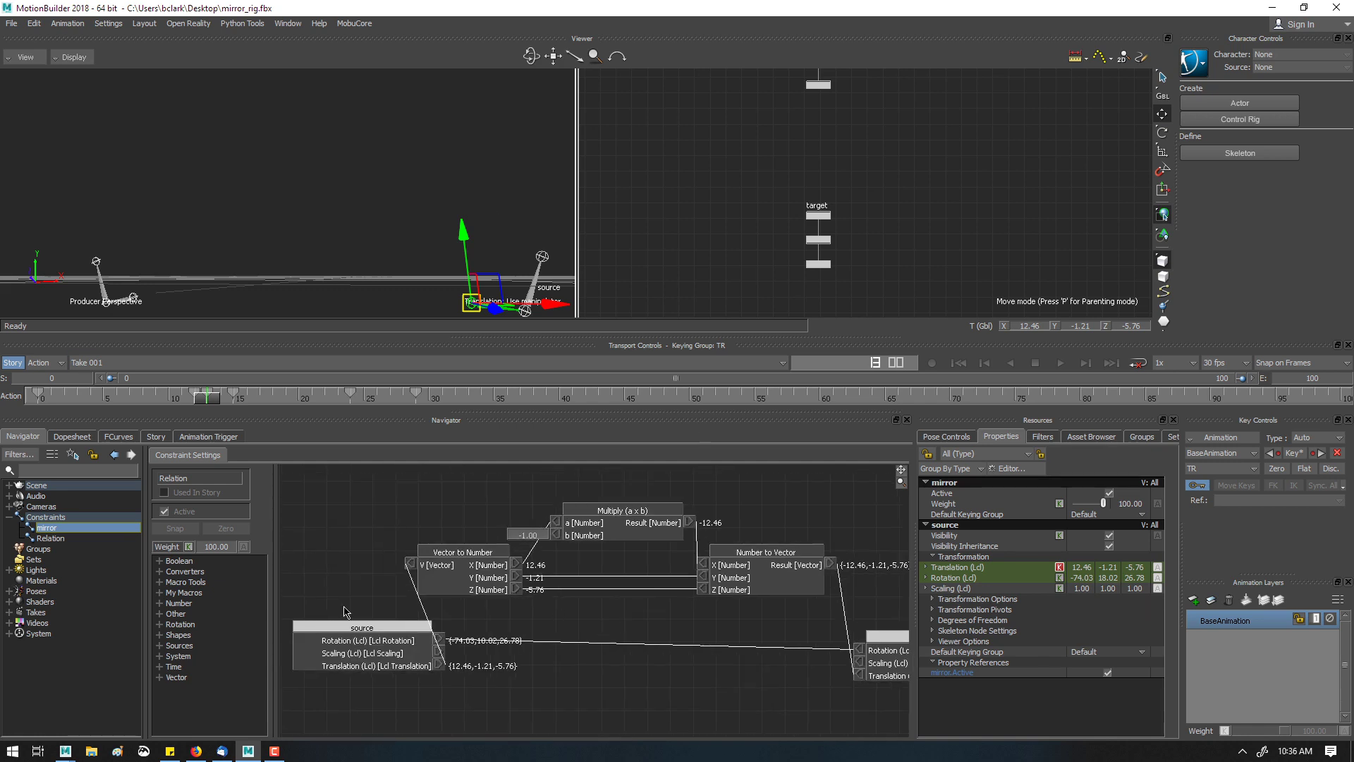
click(159, 676)
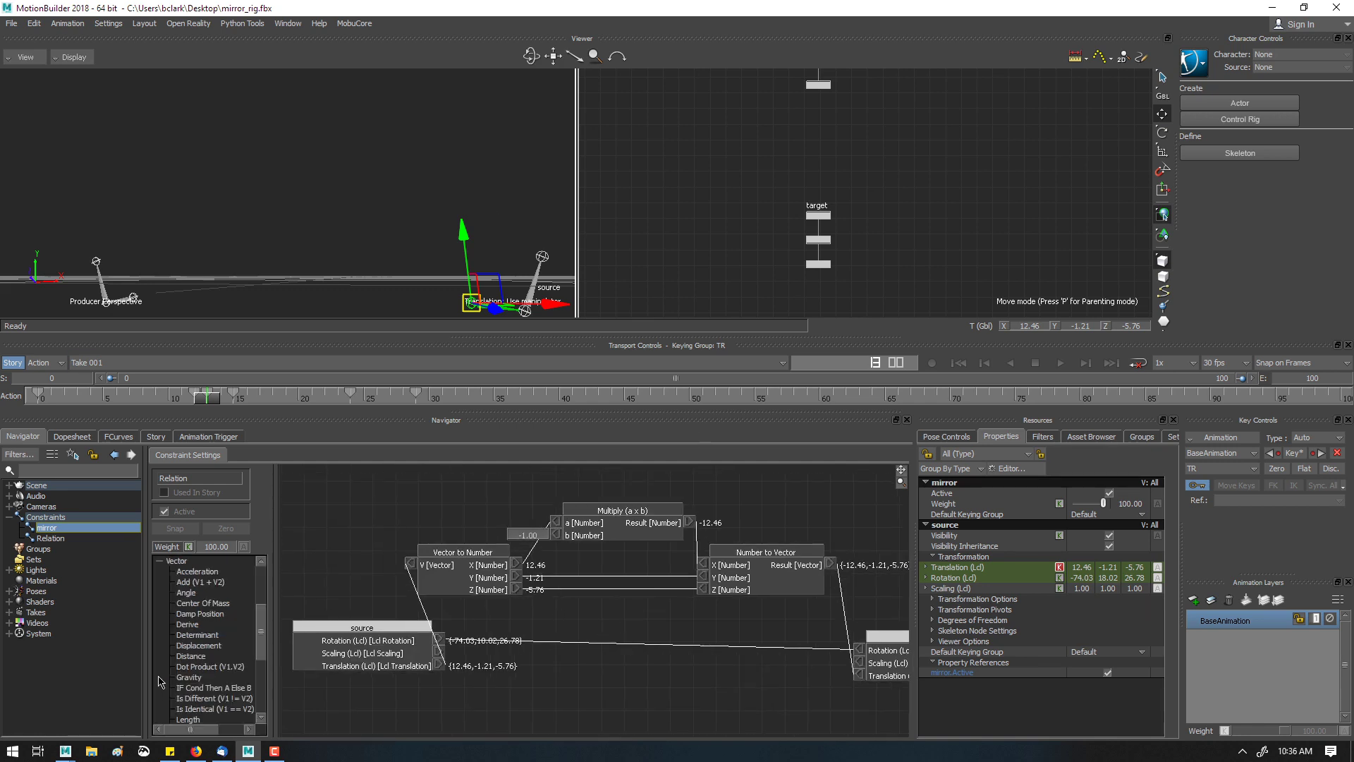
drag(261, 634, 268, 540)
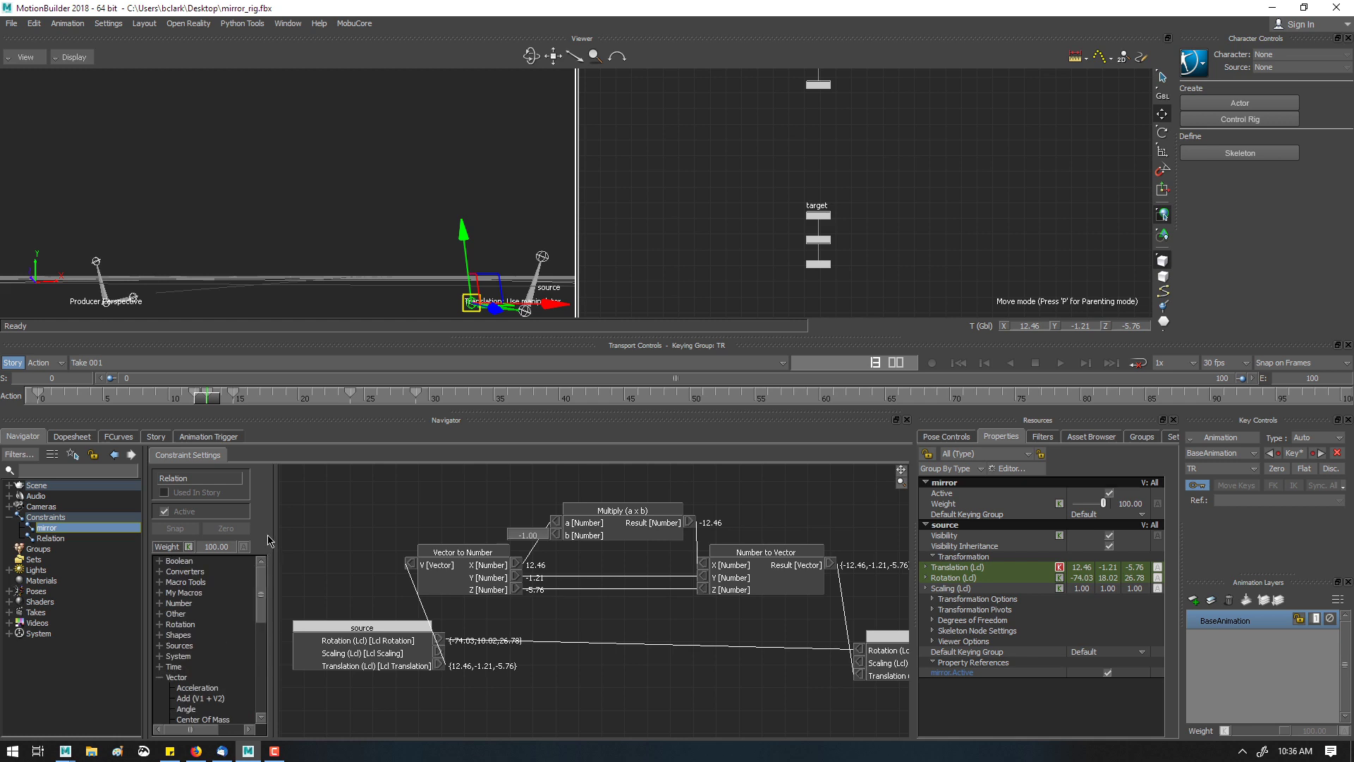
click(160, 571)
scroll(268, 598, down, 4)
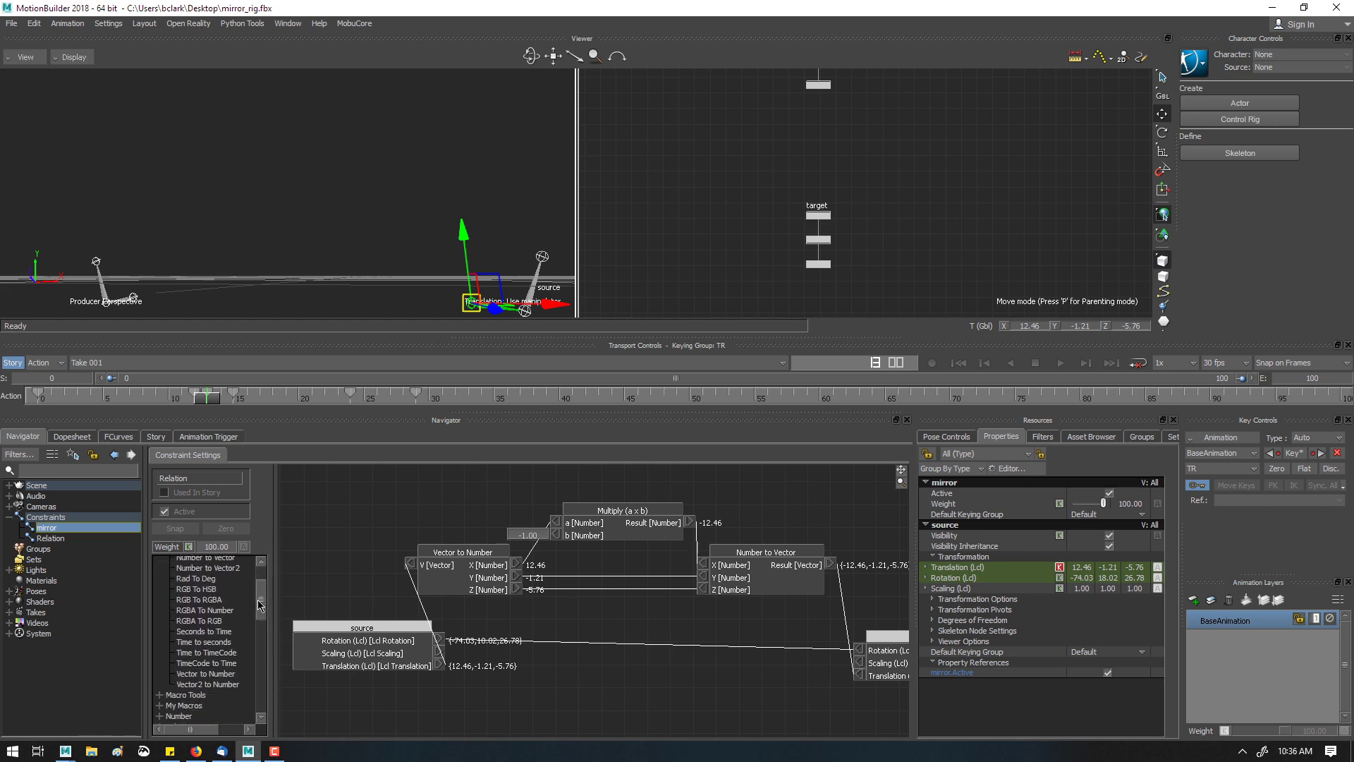
drag(234, 677, 383, 471)
drag(404, 646, 374, 661)
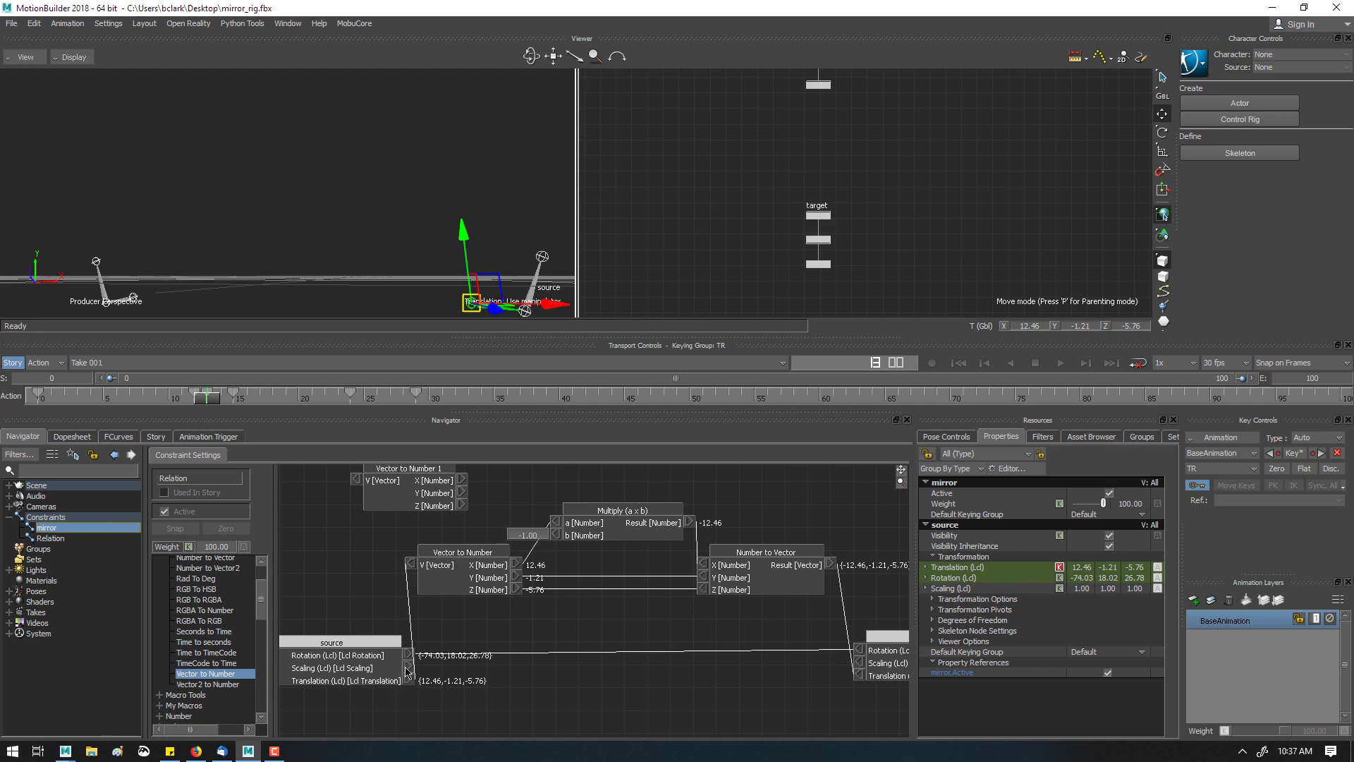
click(429, 506)
key(Delete)
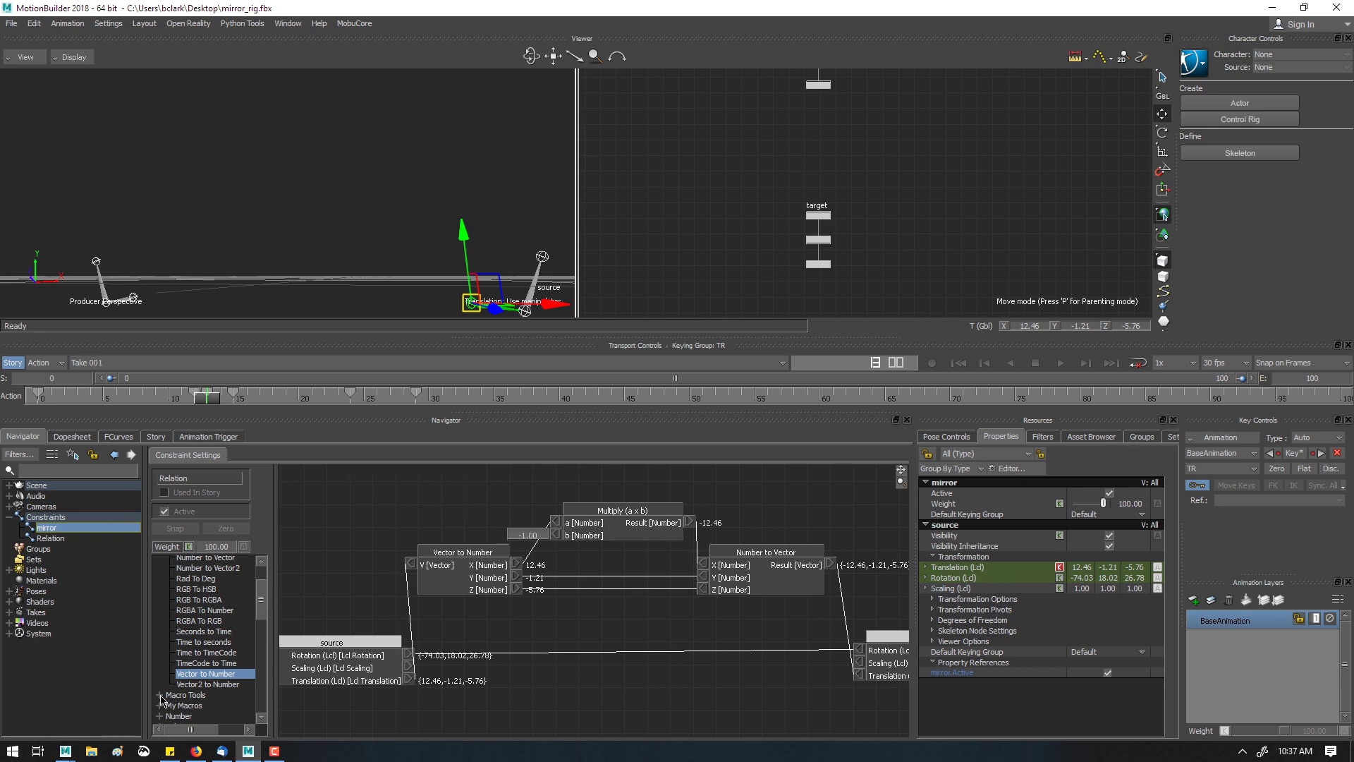
- Add a second Multiply (a x b) number operator to the mirror constraint, between the source and target nodes
drag(265, 611, 263, 587)
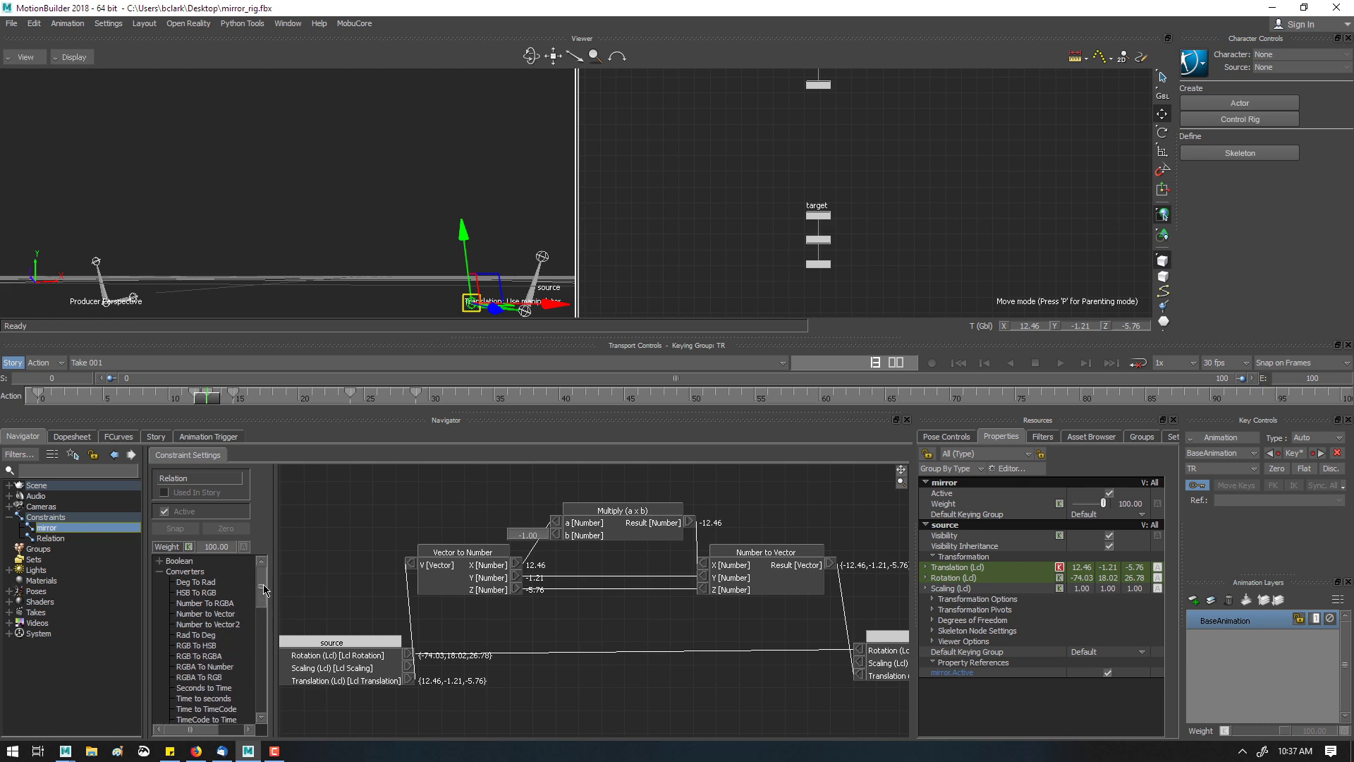
click(160, 571)
click(160, 603)
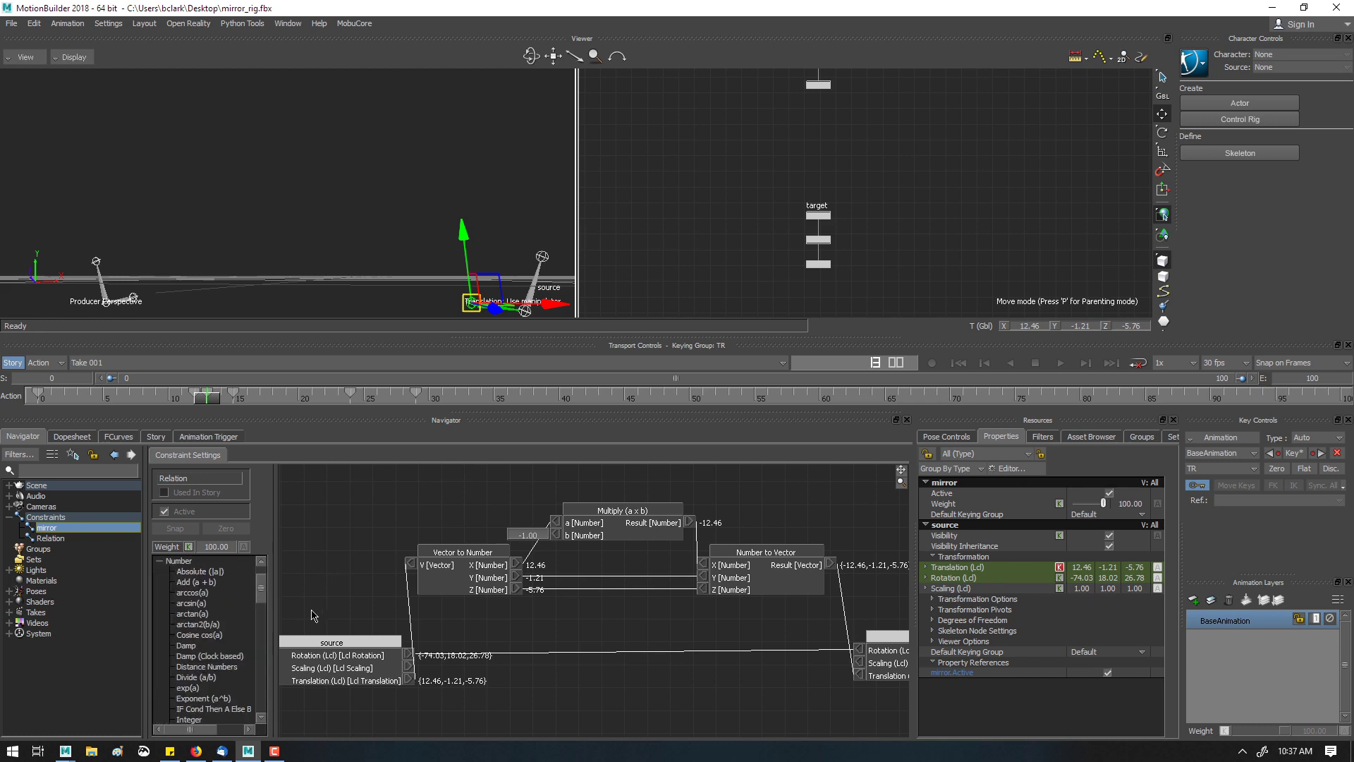
drag(261, 591, 261, 626)
drag(205, 665, 636, 683)
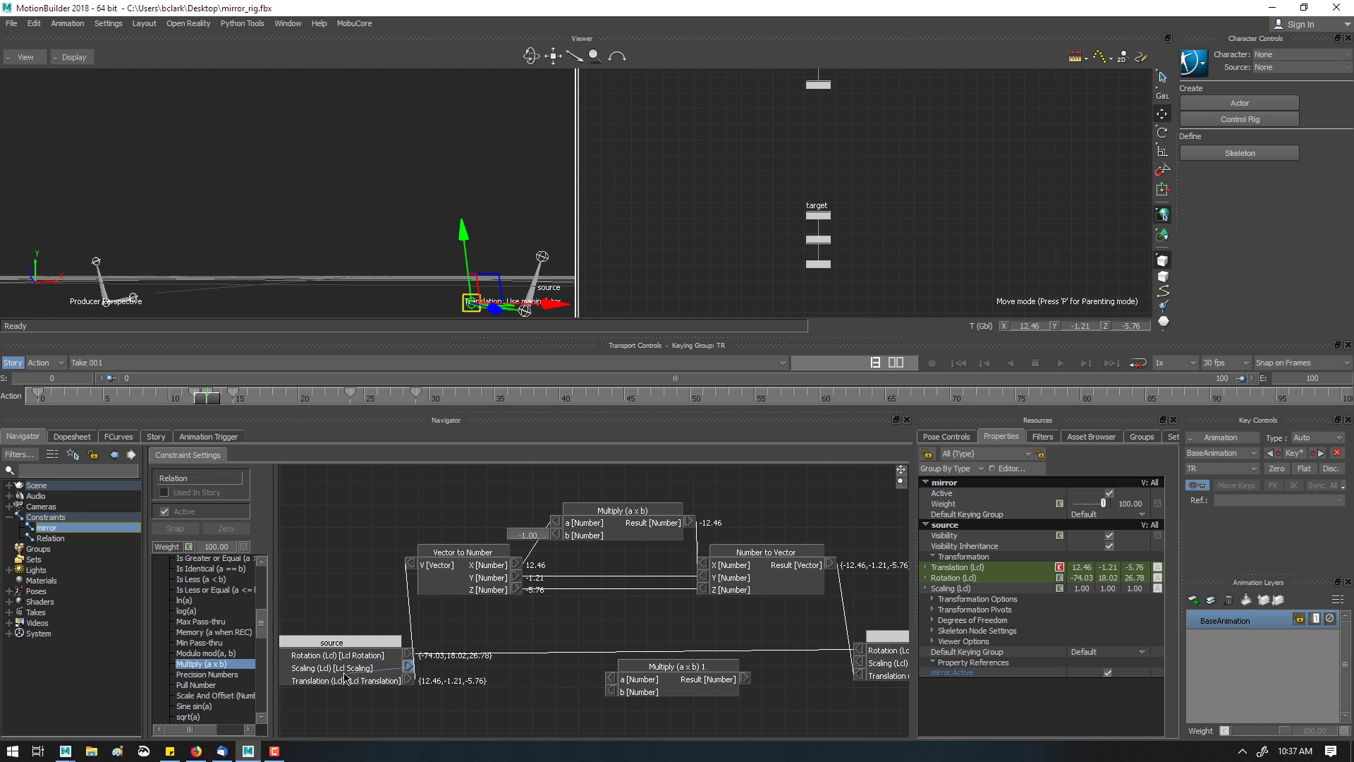
- Feed the source's local scaling into a new Vector to Number converter and connect its X output to input b of the new Multiply node
drag(404, 665, 662, 666)
drag(520, 688, 606, 730)
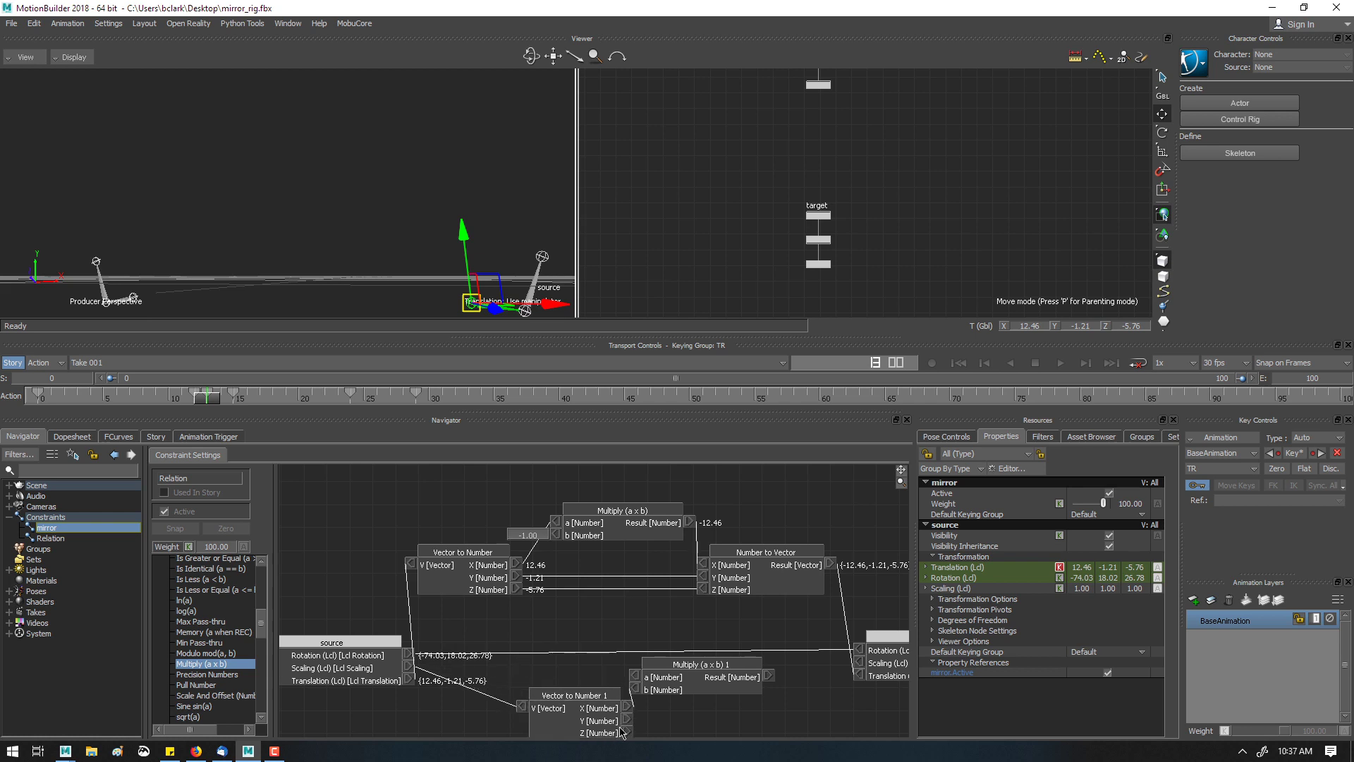
shift+drag(704, 705, 596, 589)
drag(467, 597, 480, 618)
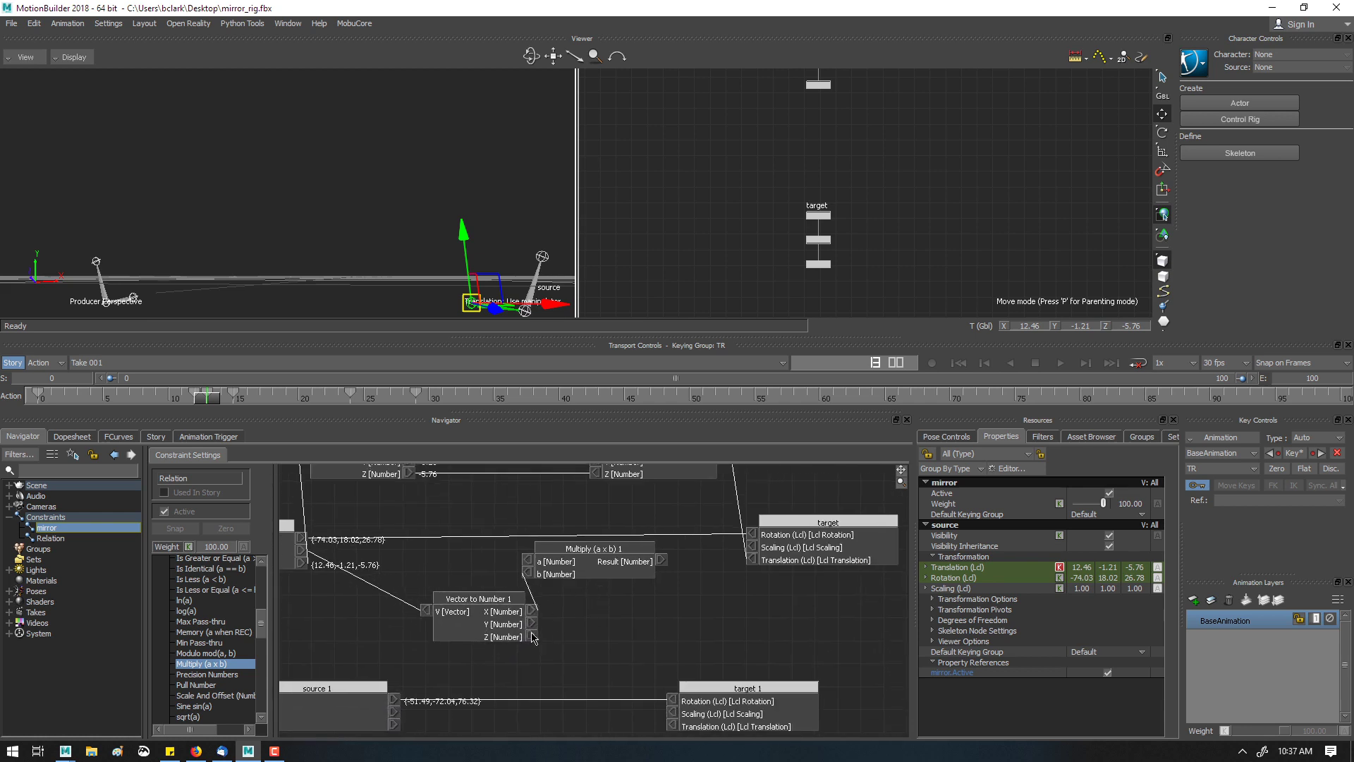
- Combine the multiplied X with the unchanged Y and Z in a new Number to Vector converter that feeds the target's local scaling
drag(604, 569, 752, 558)
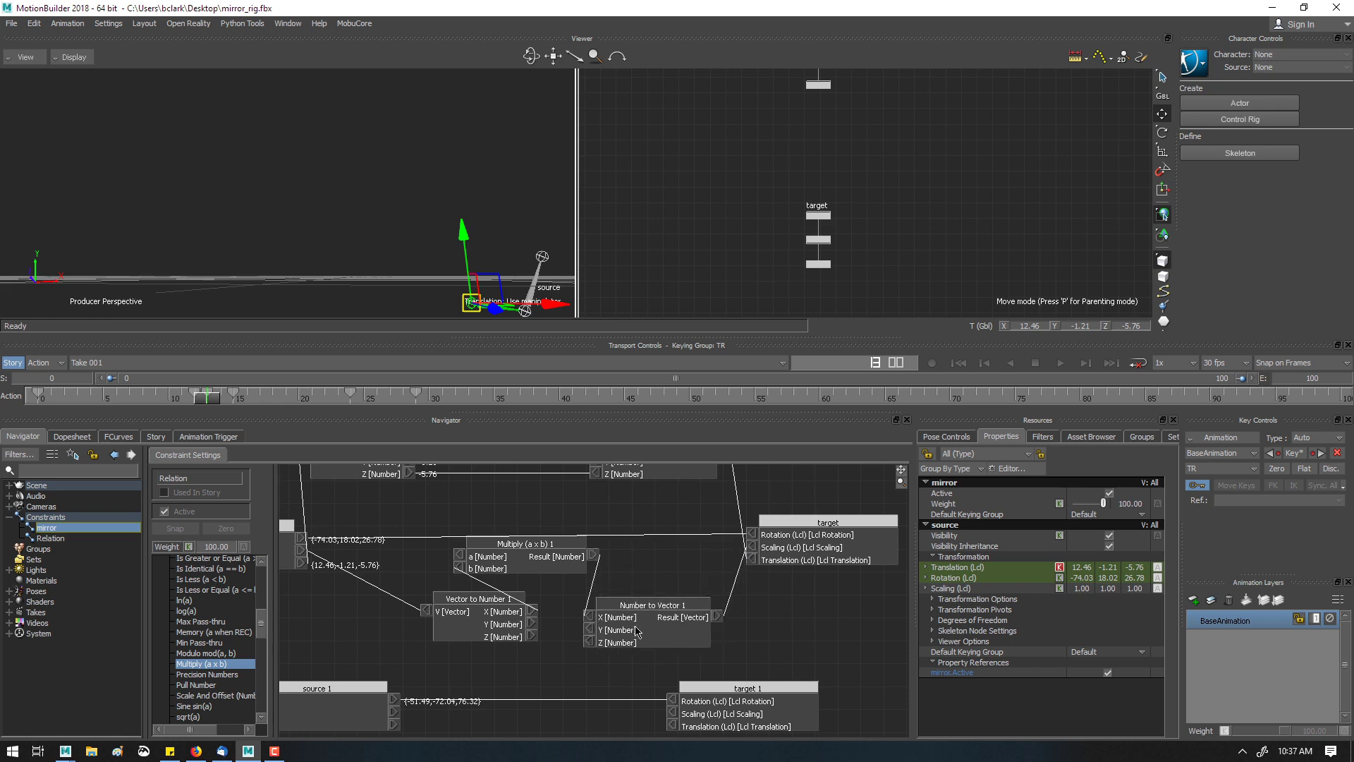
drag(531, 624, 585, 629)
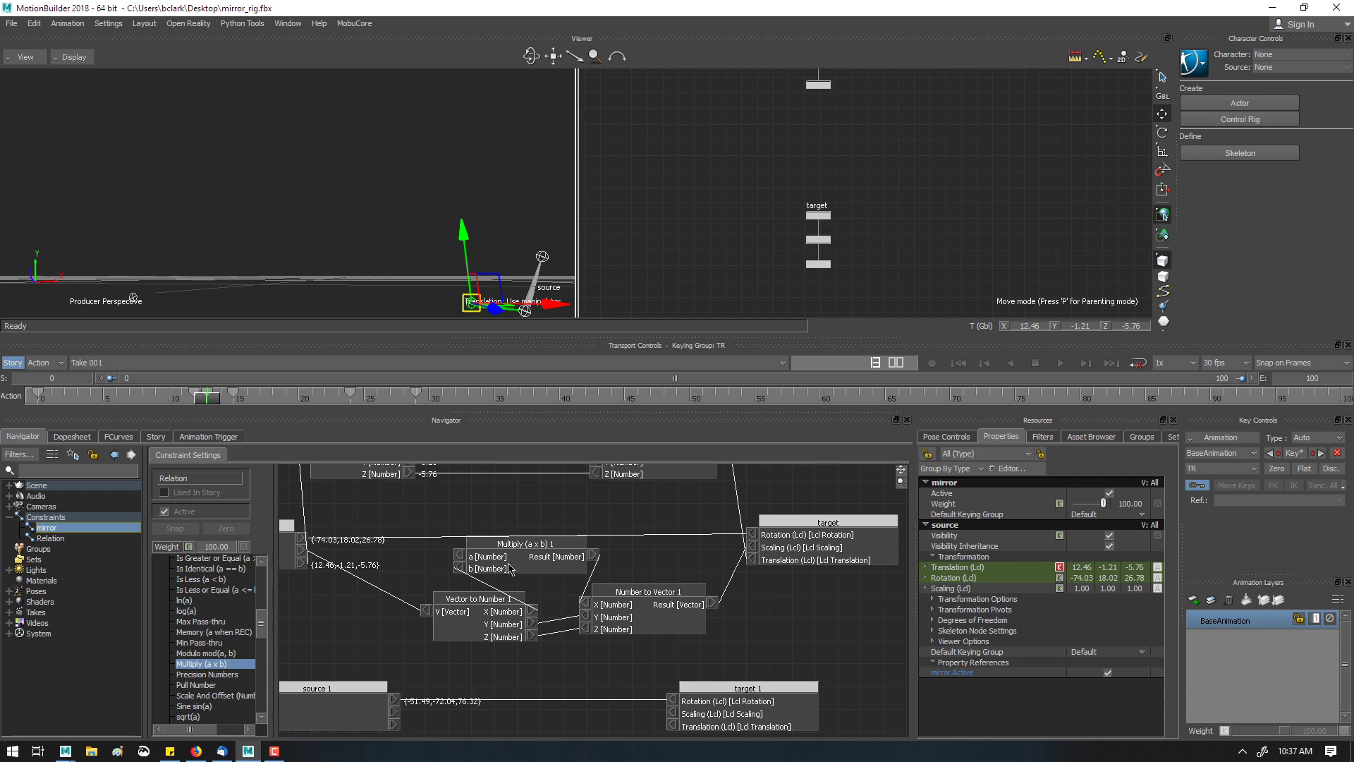
drag(509, 567, 539, 576)
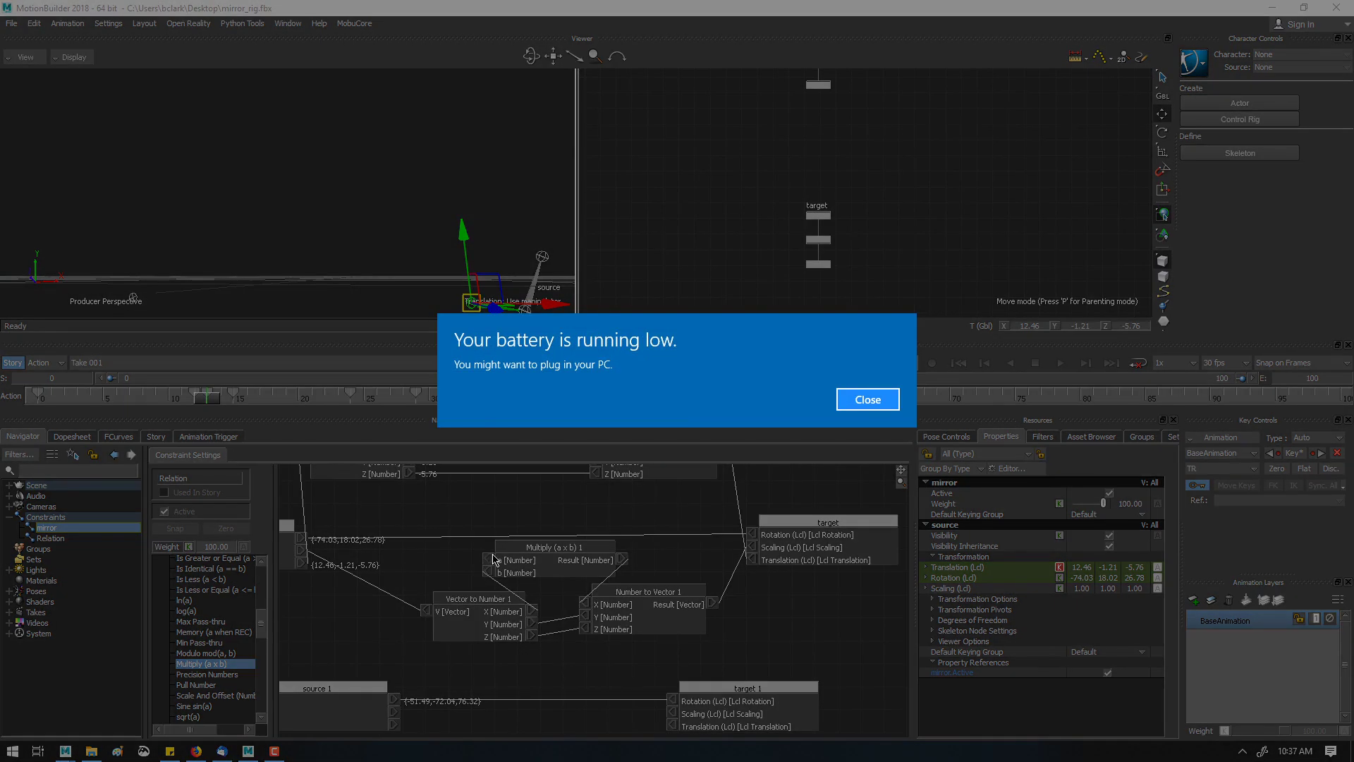
- Dismiss the battery notification and add a constant value field to input a of the new Multiply node
click(840, 397)
right_click(492, 561)
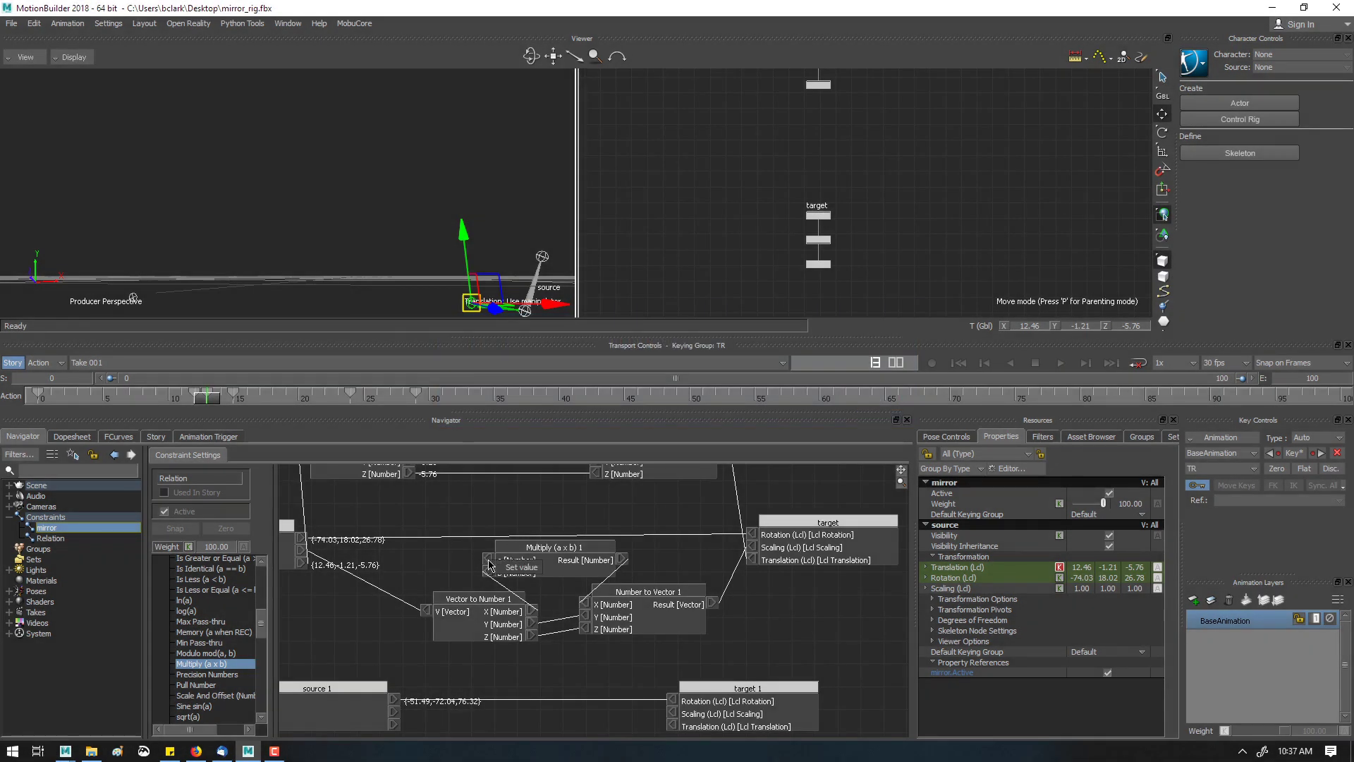
click(502, 566)
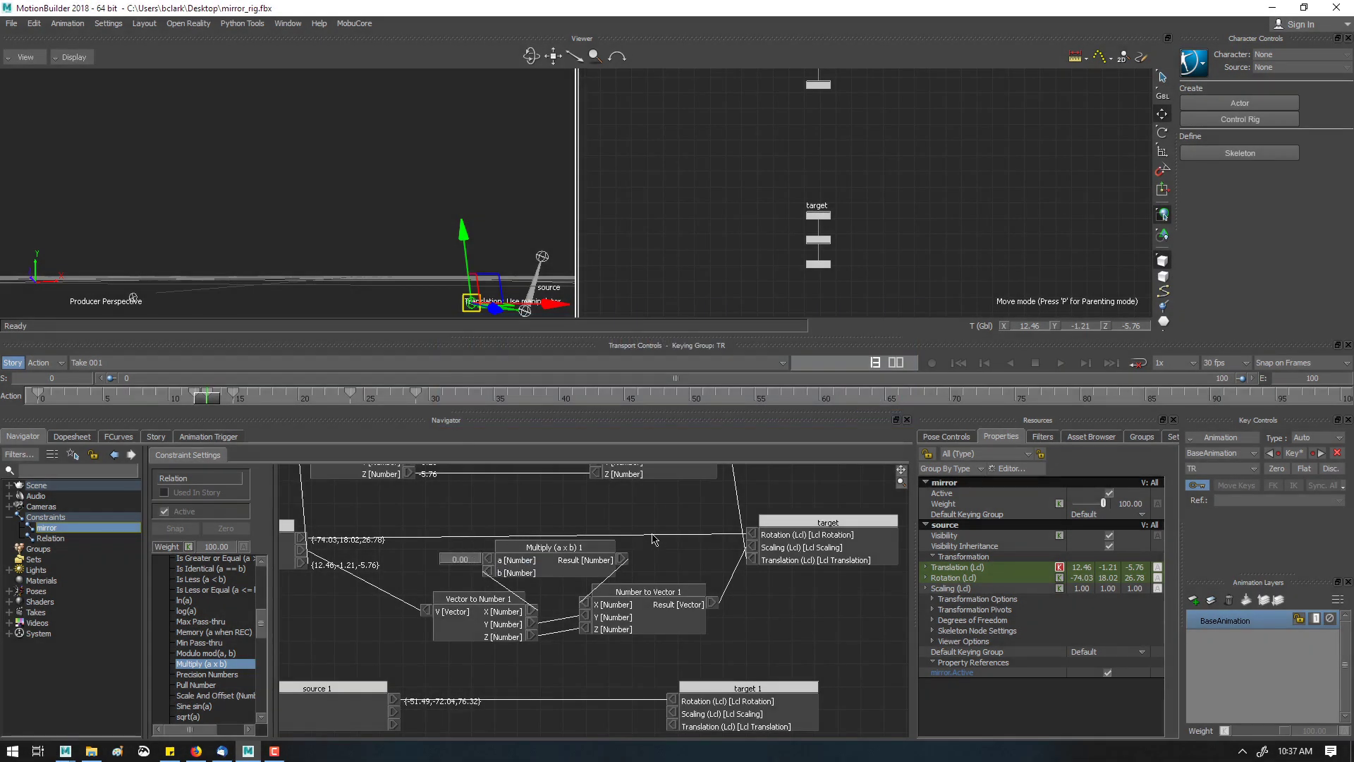
shift+drag(652, 534, 654, 519)
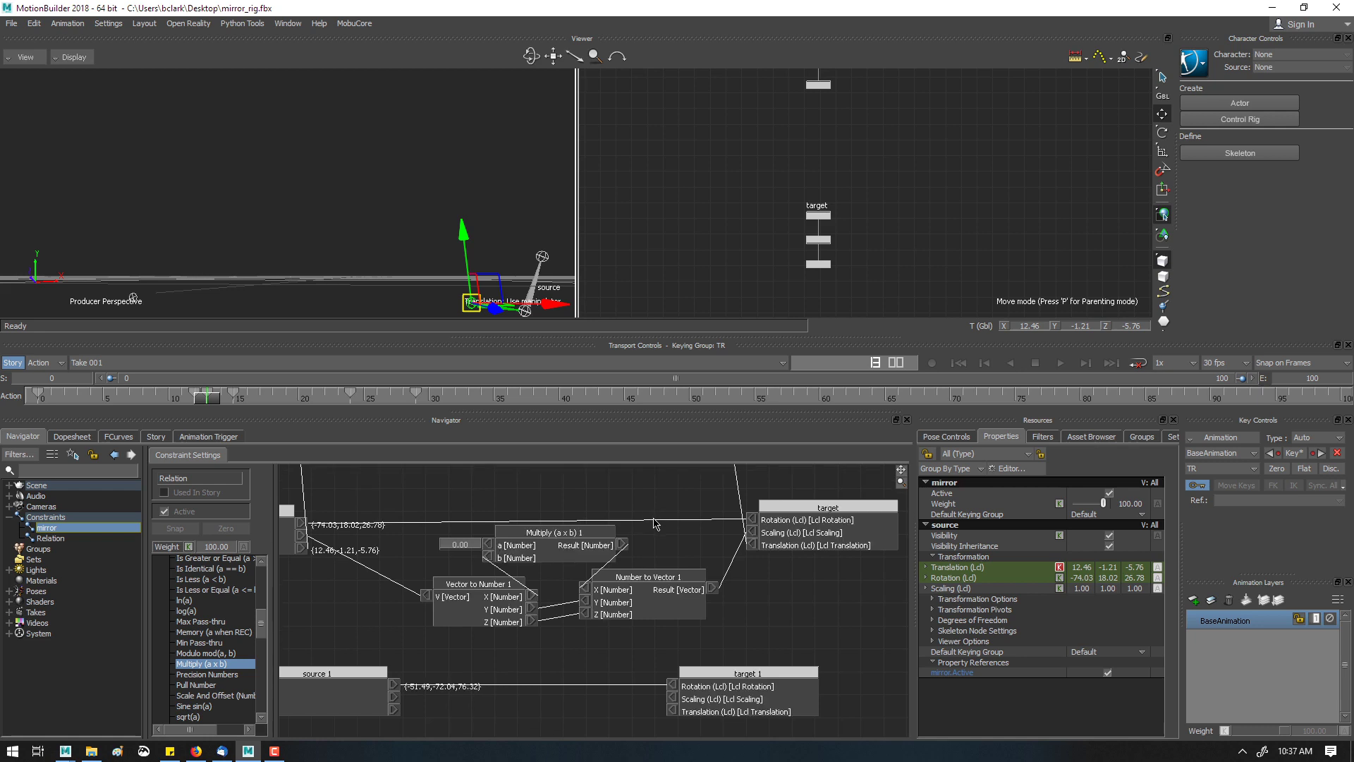